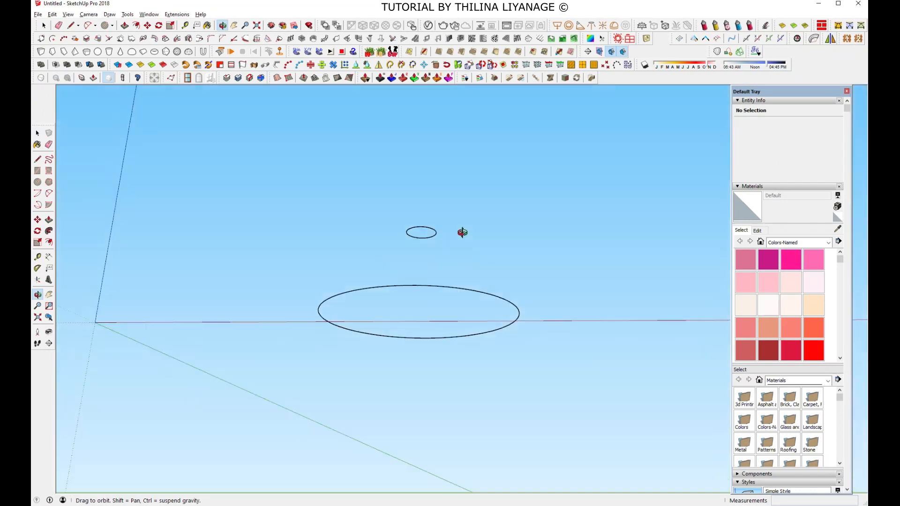
Loft the large and small circles by spline with 20 segments, generating only the junction edges as a curved bell profile
{"action": "key", "text": "space"}
{"action": "left_click_drag", "start_coordinate": [279, 196], "coordinate": [546, 392]}
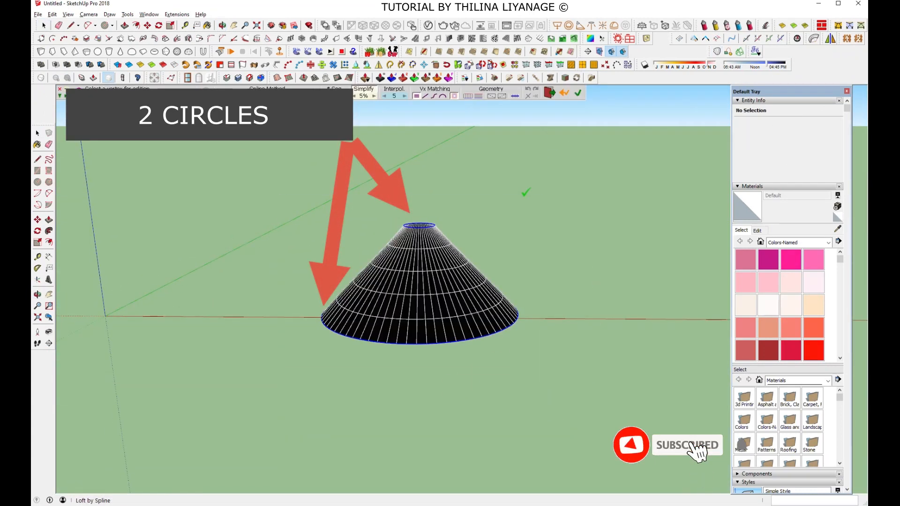
{"action": "left_click", "coordinate": [244, 97]}
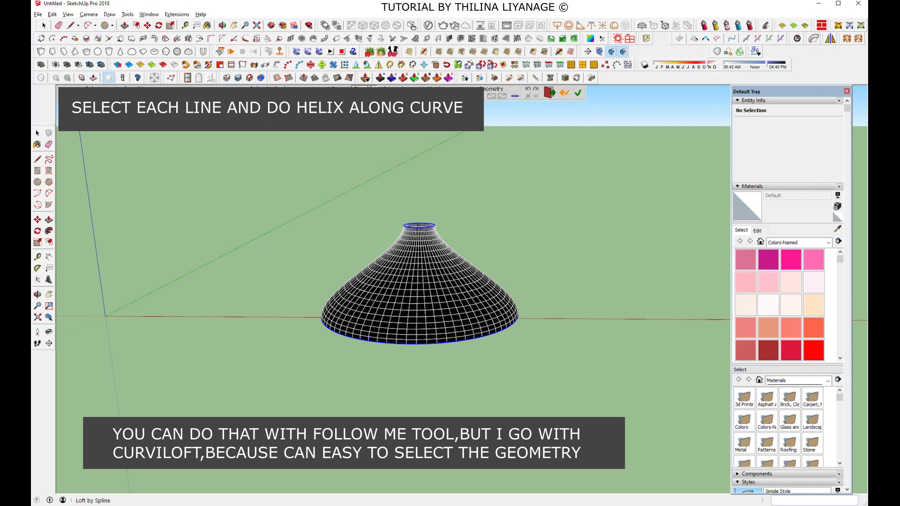
{"action": "left_click", "coordinate": [469, 96]}
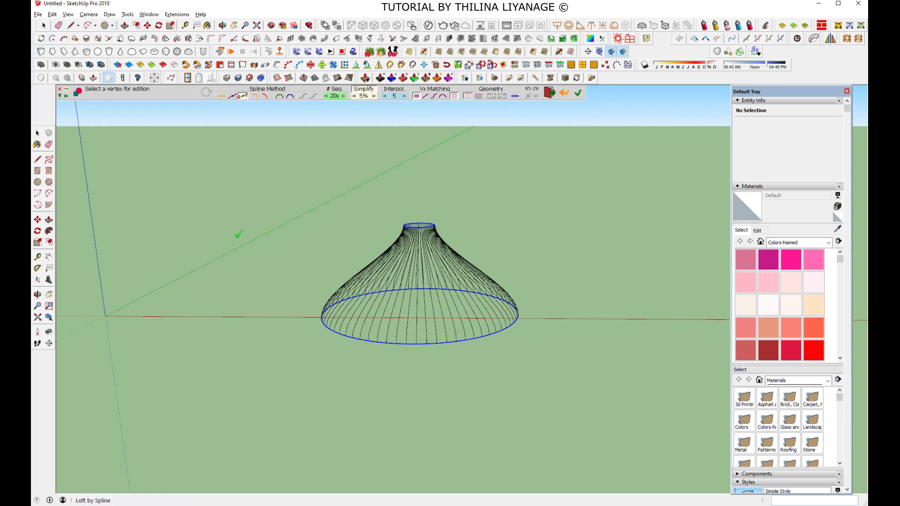
{"action": "key", "text": "Return"}
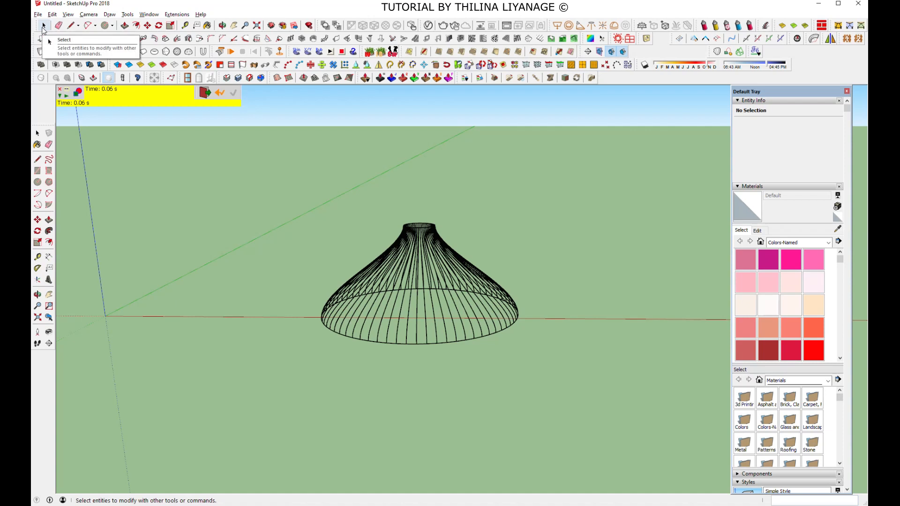
Copy the group of lofted ribs about 60' along the red axis
{"action": "left_click", "coordinate": [44, 29]}
{"action": "left_click", "coordinate": [383, 258]}
{"action": "scroll", "coordinate": [343, 262], "scroll_direction": "down", "scroll_amount": 3}
{"action": "left_click", "coordinate": [148, 25]}
{"action": "scroll", "coordinate": [161, 221], "scroll_direction": "down", "scroll_amount": 1}
{"action": "key", "text": "ctrl"}
{"action": "left_click", "coordinate": [293, 338]}
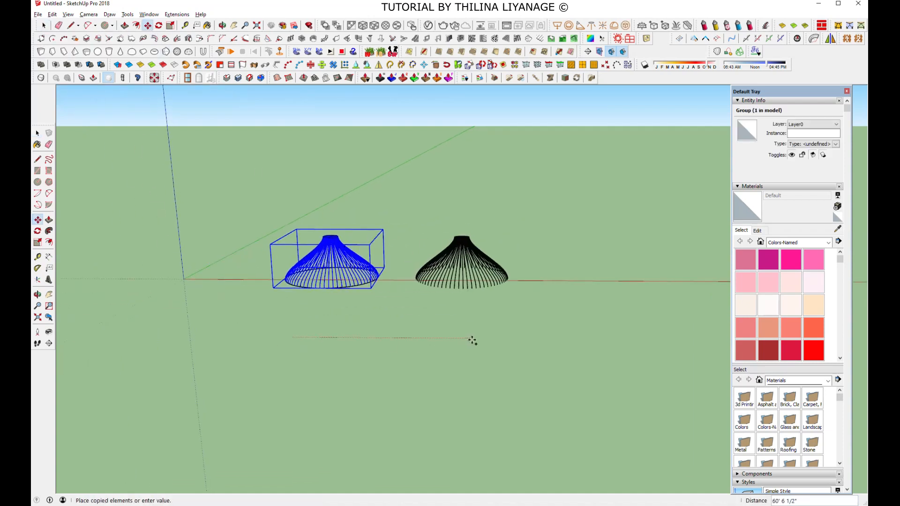
{"action": "left_click", "coordinate": [474, 341]}
Delete the original rib group between the two circles
{"action": "scroll", "coordinate": [339, 277], "scroll_direction": "up", "scroll_amount": 3}
{"action": "left_click", "coordinate": [44, 26]}
{"action": "left_click", "coordinate": [45, 26]}
{"action": "left_click", "coordinate": [336, 253]}
{"action": "key", "text": "Delete"}
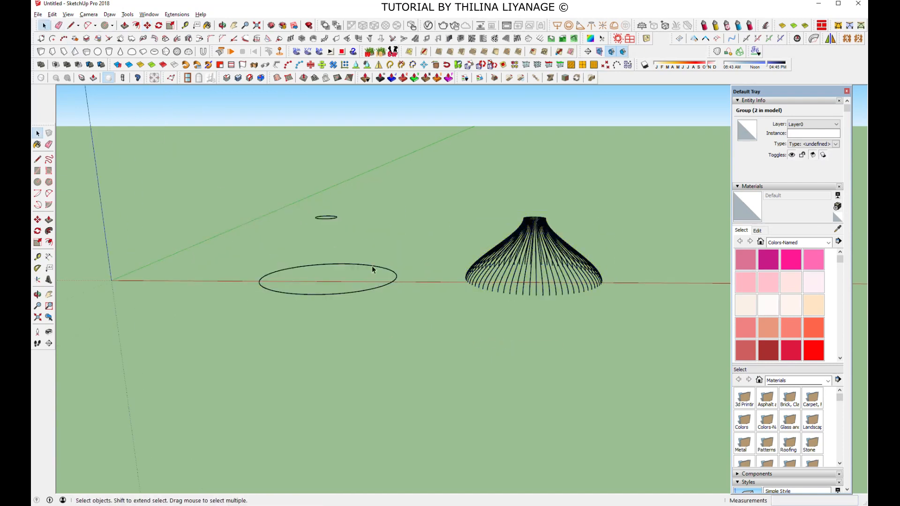
Loft the two circles again by spline with 20 segments and interpolation 8, generating only the intermediate edges
{"action": "left_click_drag", "start_coordinate": [215, 174], "coordinate": [438, 347]}
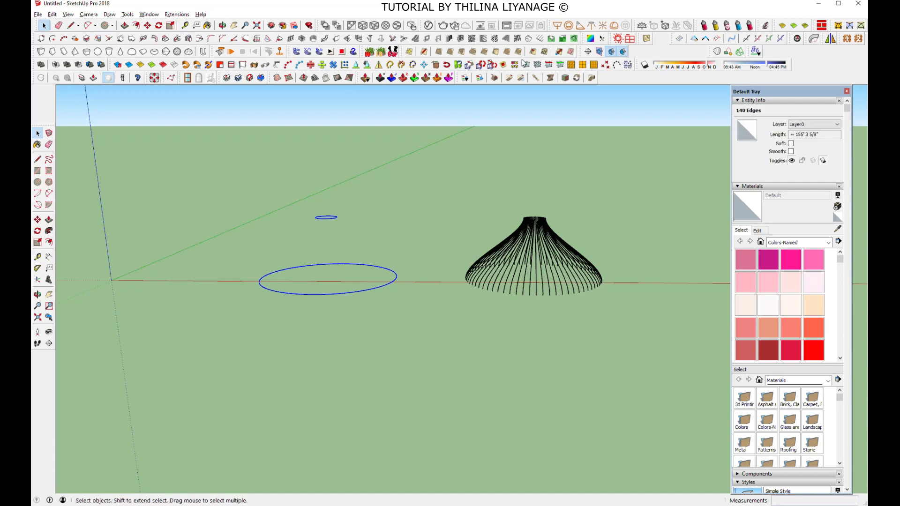
{"action": "left_click", "coordinate": [717, 51]}
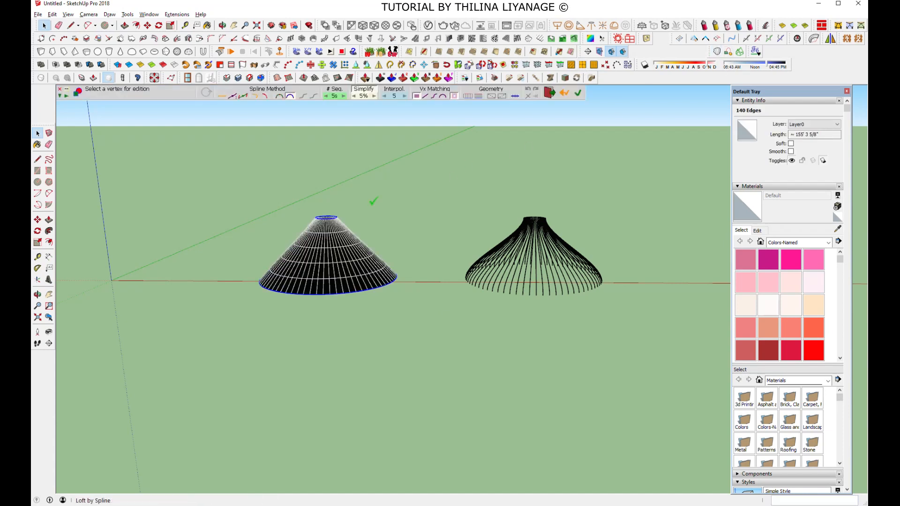
{"action": "left_click", "coordinate": [244, 97]}
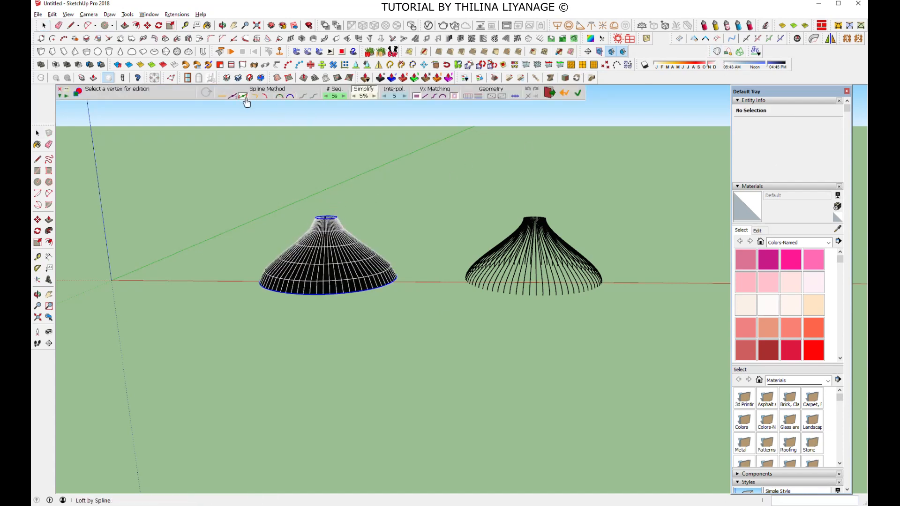
{"action": "left_click", "coordinate": [345, 97]}
{"action": "left_click", "coordinate": [345, 97]}
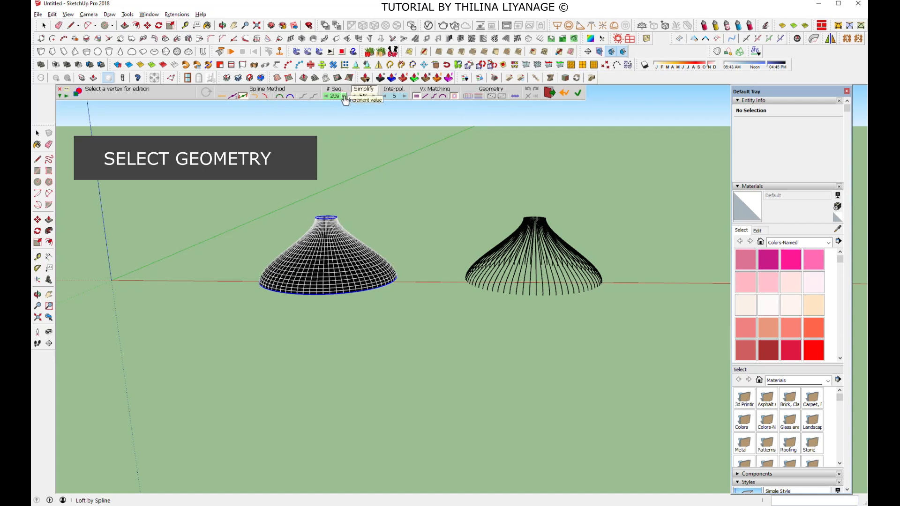
{"action": "left_click", "coordinate": [406, 96]}
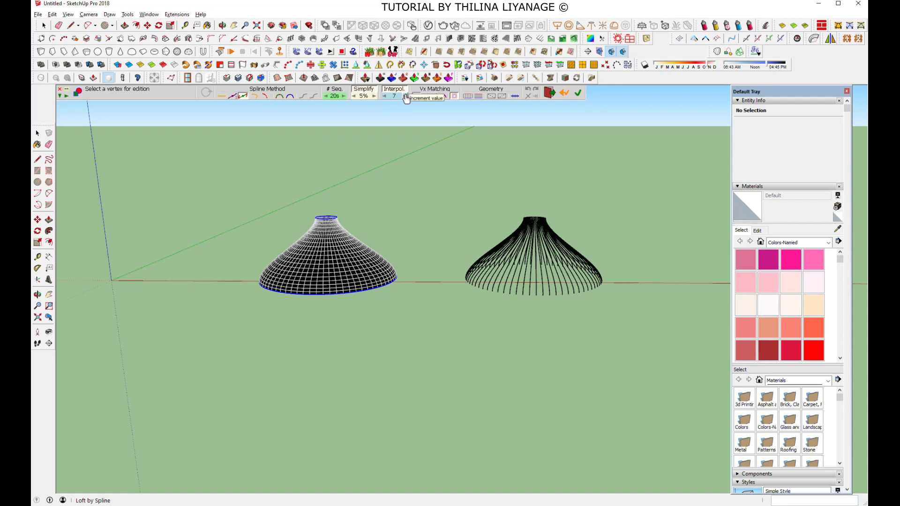
{"action": "left_click", "coordinate": [477, 97]}
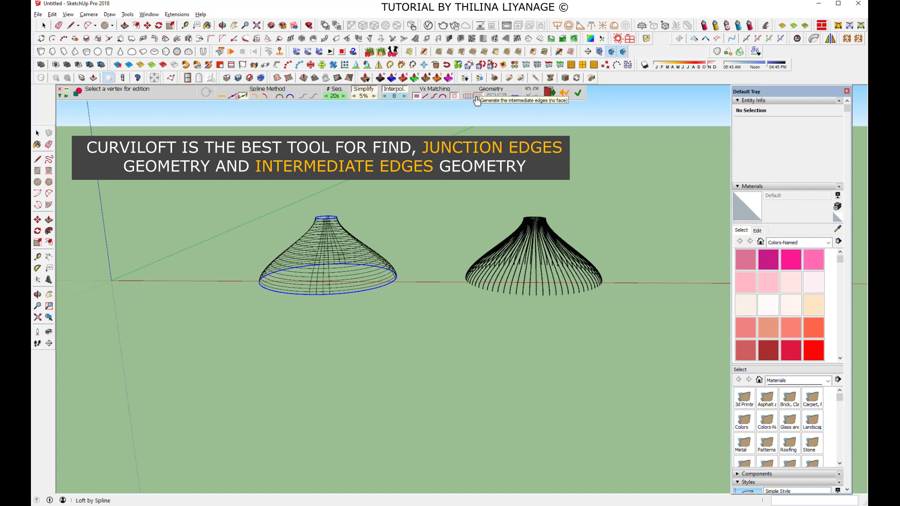
{"action": "left_click", "coordinate": [578, 93]}
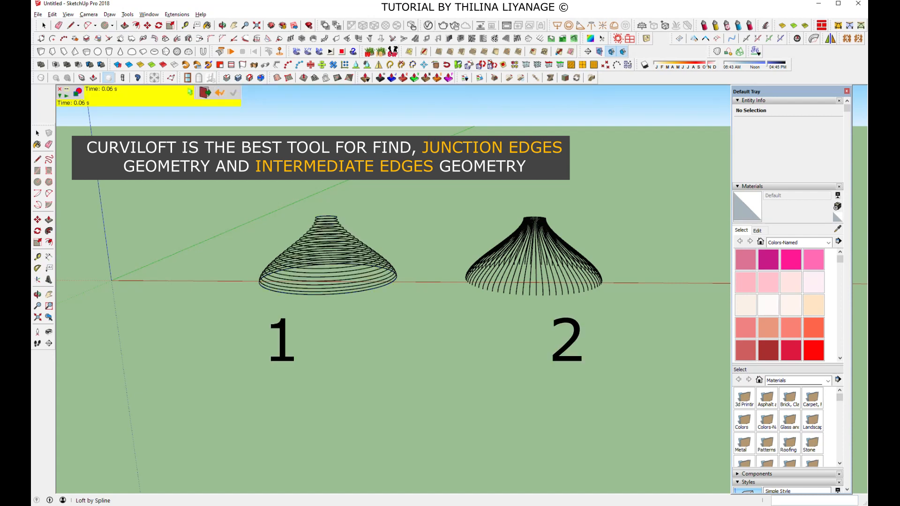
Copy the stacked-ring group together with its circles about 112' along the red axis, past the rib group
{"action": "left_click", "coordinate": [42, 26]}
{"action": "left_click_drag", "start_coordinate": [213, 180], "coordinate": [418, 343]}
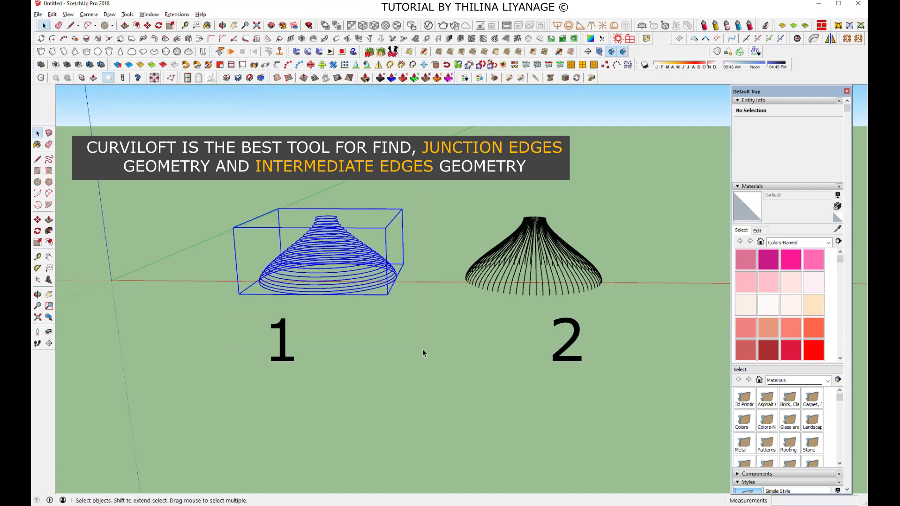
{"action": "left_click", "coordinate": [148, 25]}
{"action": "scroll", "coordinate": [287, 285], "scroll_direction": "down", "scroll_amount": 3}
{"action": "left_click", "coordinate": [322, 362]}
{"action": "key", "text": "ctrl"}
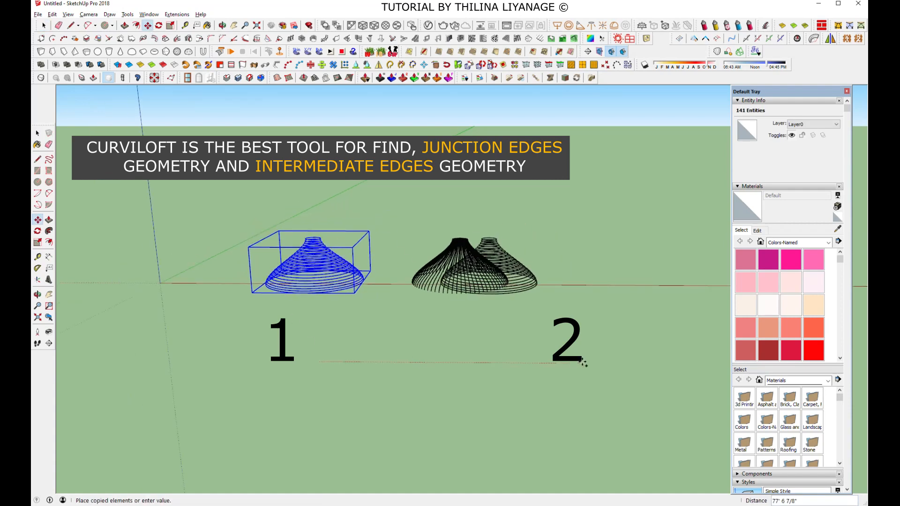
{"action": "left_click", "coordinate": [693, 370]}
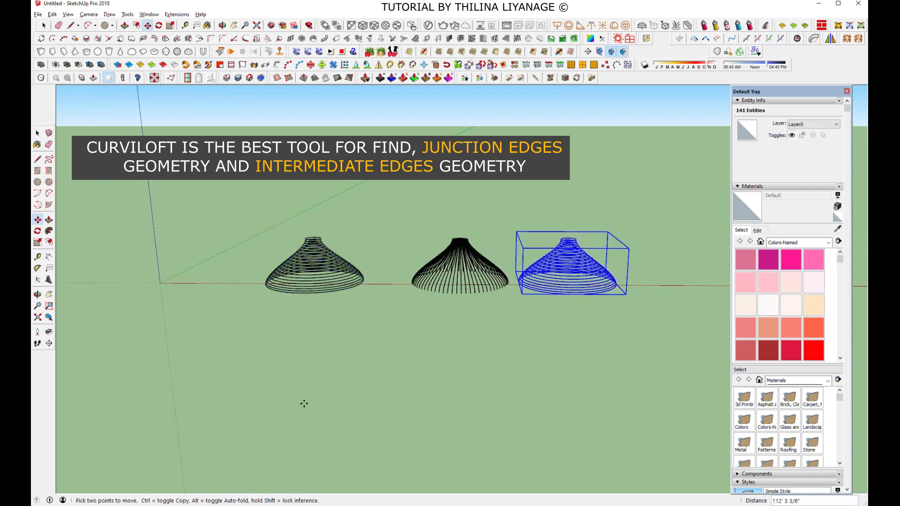
Open the middle rib group for editing and select a single curved rib near its front
{"action": "scroll", "coordinate": [486, 300], "scroll_direction": "up", "scroll_amount": 3}
{"action": "scroll", "coordinate": [486, 299], "scroll_direction": "up", "scroll_amount": 3}
{"action": "key", "text": "space"}
{"action": "middle_click_drag", "start_coordinate": [350, 196], "coordinate": [394, 335]}
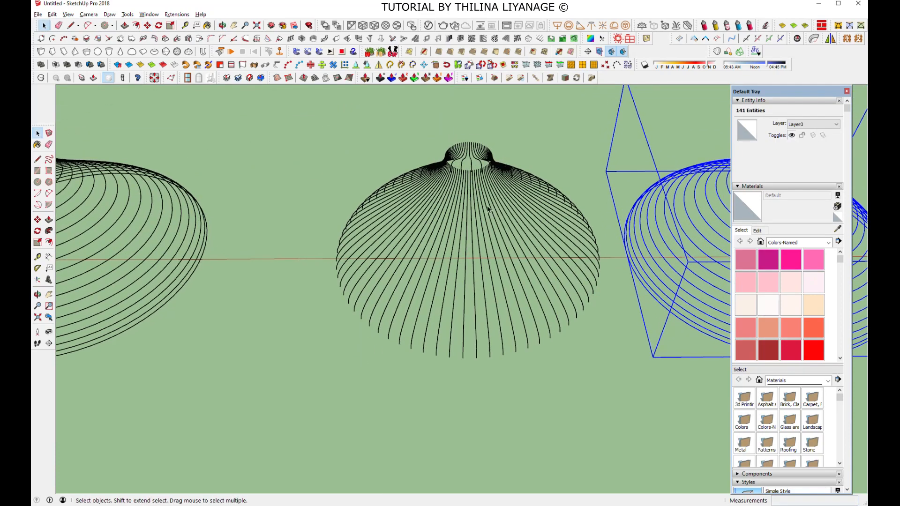
{"action": "scroll", "coordinate": [459, 256], "scroll_direction": "down", "scroll_amount": 3}
{"action": "scroll", "coordinate": [485, 190], "scroll_direction": "up", "scroll_amount": 3}
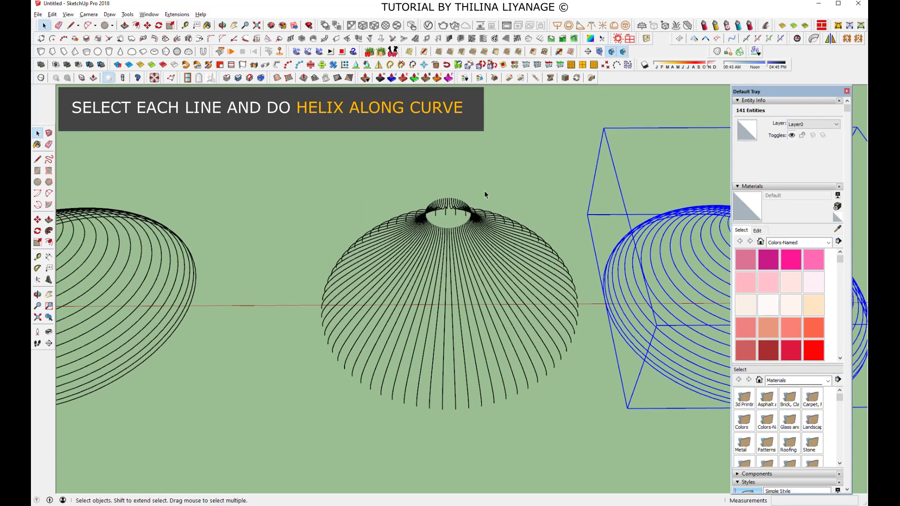
{"action": "double_click", "coordinate": [471, 321]}
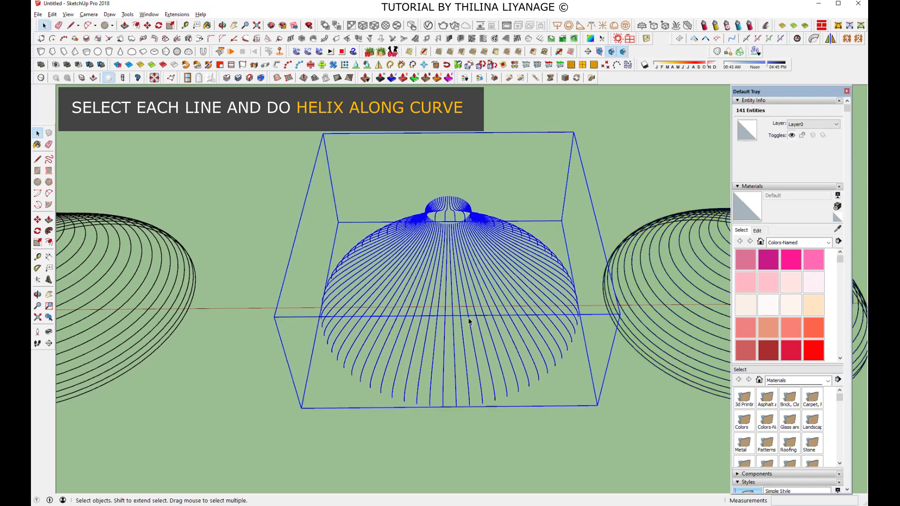
{"action": "left_click", "coordinate": [469, 322]}
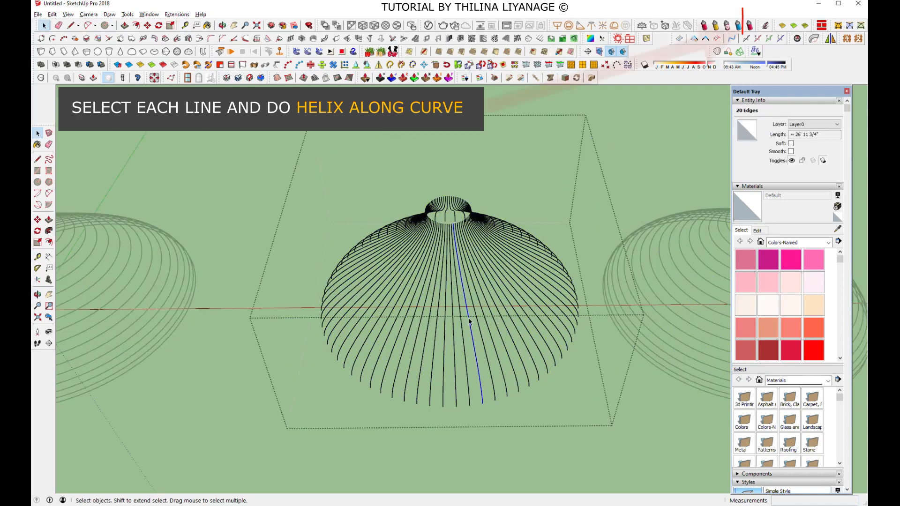
Try Helix along curve on the selected rib with both radii 1, 2 laps, tube creation enabled and tube radius .1
{"action": "left_click", "coordinate": [765, 27]}
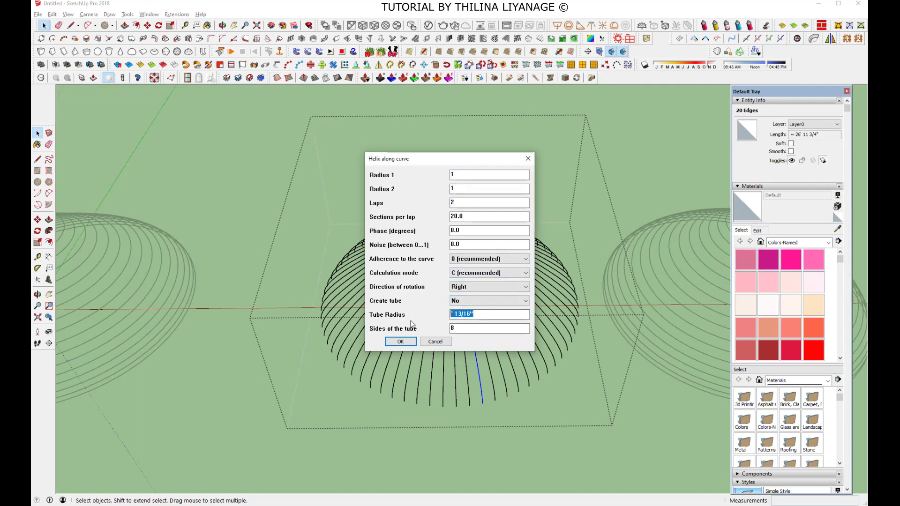
{"action": "left_click", "coordinate": [488, 301]}
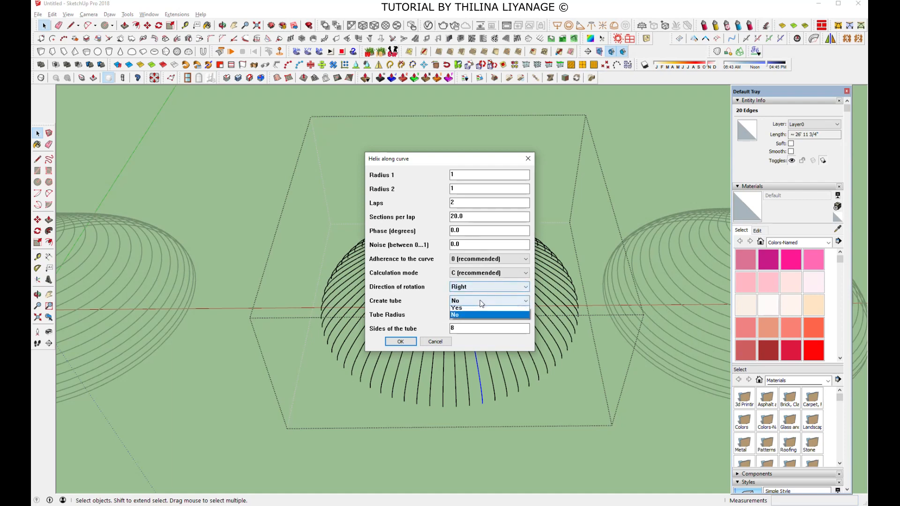
{"action": "left_click", "coordinate": [485, 317]}
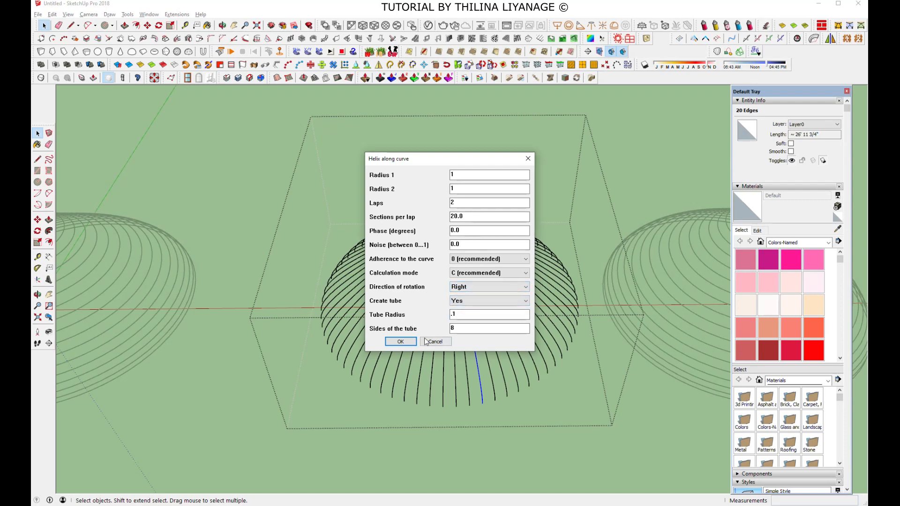
{"action": "left_click", "coordinate": [401, 341]}
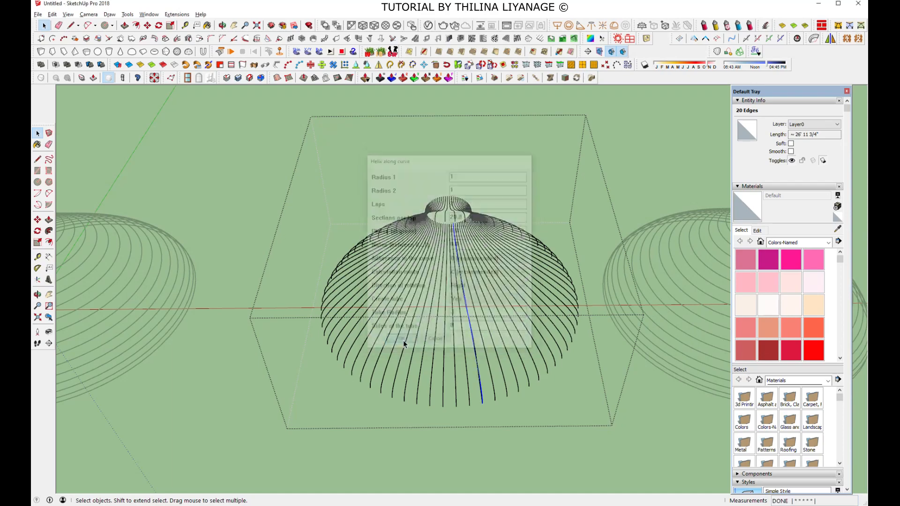
{"action": "scroll", "coordinate": [489, 356], "scroll_direction": "up", "scroll_amount": 3}
{"action": "middle_click_drag", "start_coordinate": [488, 356], "coordinate": [475, 350]}
{"action": "scroll", "coordinate": [407, 311], "scroll_direction": "up", "scroll_amount": 10}
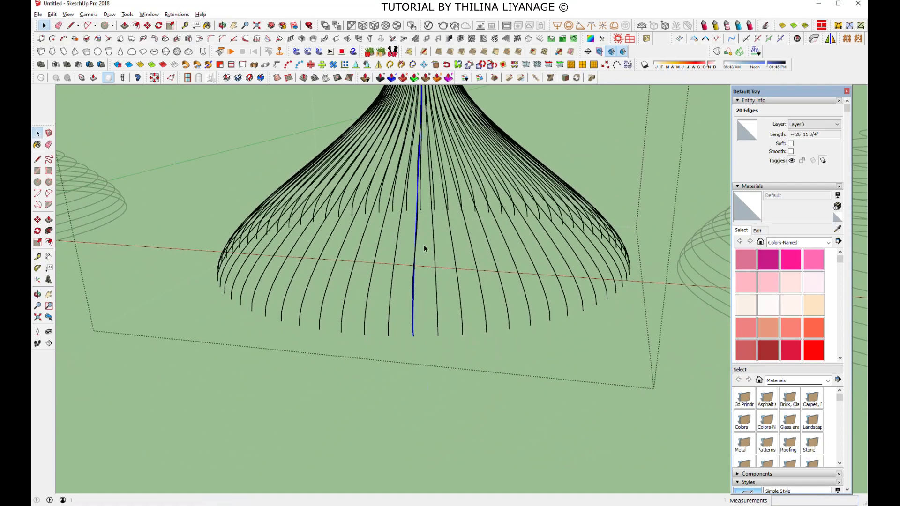
{"action": "scroll", "coordinate": [407, 315], "scroll_direction": "down", "scroll_amount": 5}
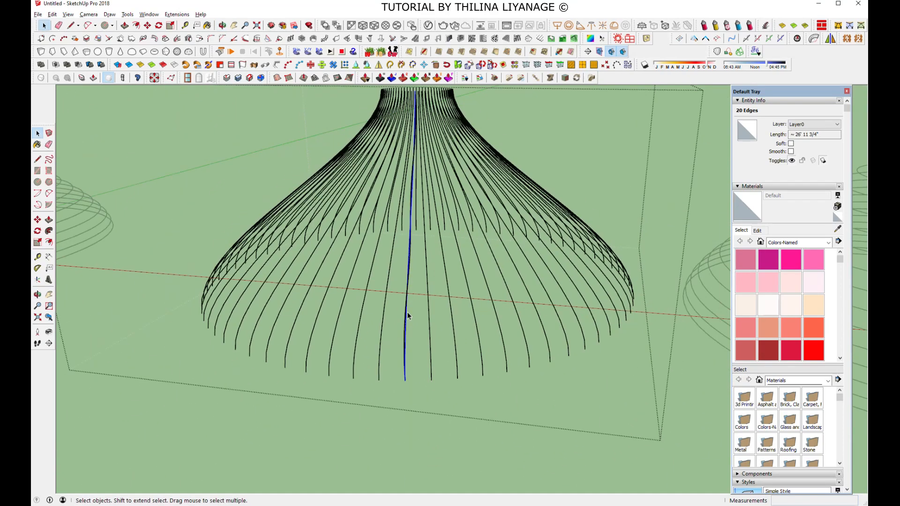
Create a tube with Helix along curve on the selected rib, using both radii 2, 2.0 laps, tube radius .3 and 8 sides
{"action": "left_click", "coordinate": [765, 26]}
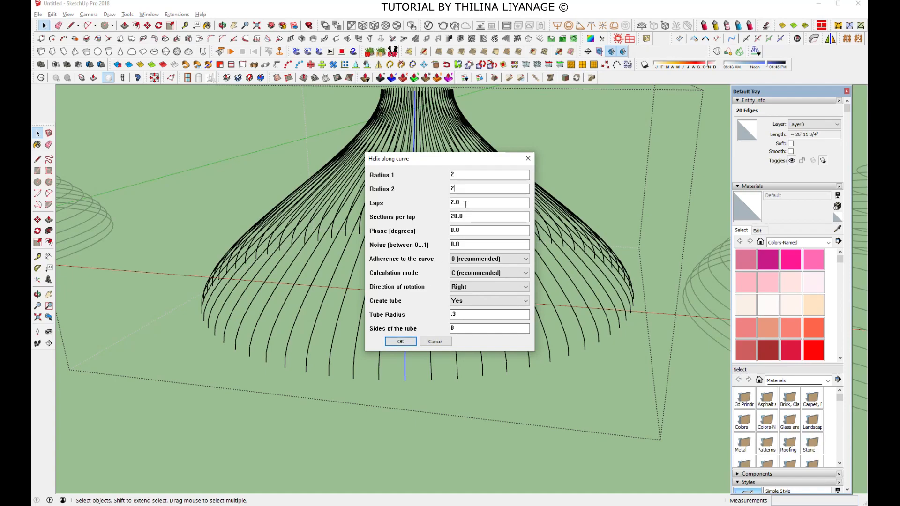
{"action": "left_click", "coordinate": [400, 342]}
{"action": "middle_click_drag", "start_coordinate": [383, 356], "coordinate": [376, 375]}
{"action": "scroll", "coordinate": [399, 183], "scroll_direction": "up", "scroll_amount": 5}
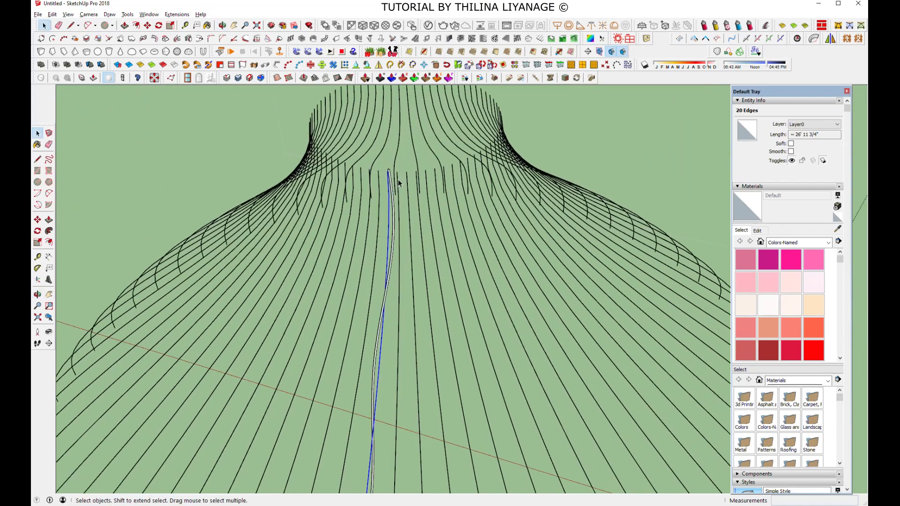
Draw a reference line across the upper opening of the ribs, joining the top ends of two opposite ribs
{"action": "middle_click_drag", "start_coordinate": [392, 184], "coordinate": [389, 305]}
{"action": "scroll", "coordinate": [230, 138], "scroll_direction": "down", "scroll_amount": 2}
{"action": "left_click", "coordinate": [71, 25]}
{"action": "middle_click_drag", "start_coordinate": [297, 231], "coordinate": [439, 311]}
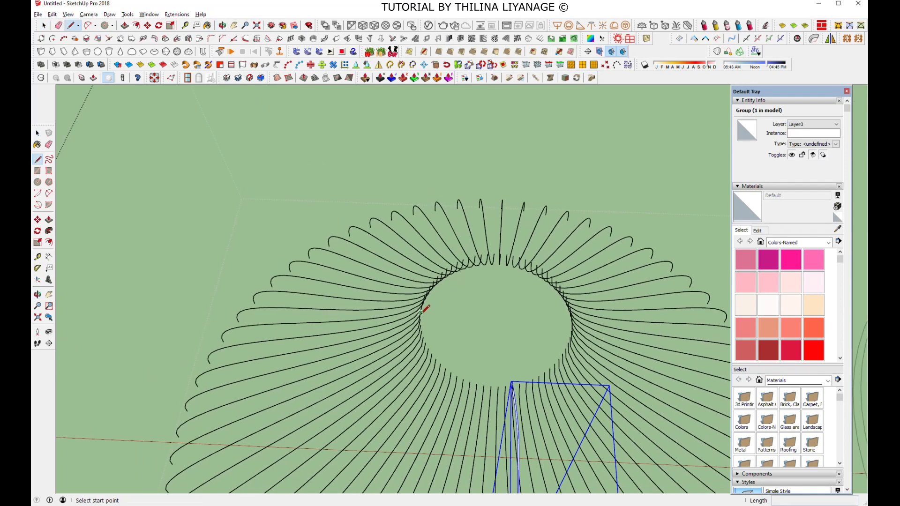
{"action": "left_click", "coordinate": [421, 313]}
{"action": "left_click", "coordinate": [572, 319]}
Rotate-copy the helix tube by one rib spacing about the reference line's midpoint, and array it 100 times around the ribs
{"action": "left_click", "coordinate": [159, 25]}
{"action": "middle_click_drag", "start_coordinate": [446, 315], "coordinate": [434, 424]}
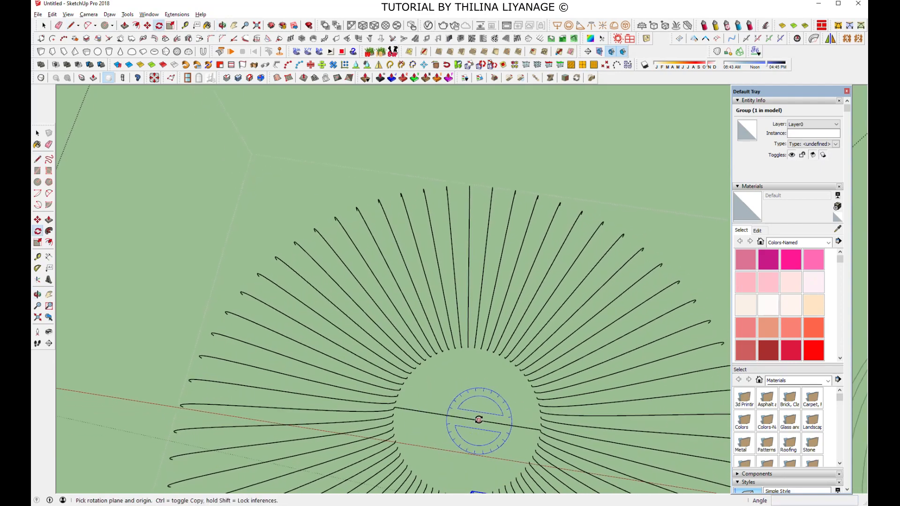
{"action": "left_click", "coordinate": [468, 419]}
{"action": "scroll", "coordinate": [476, 464], "scroll_direction": "up", "scroll_amount": 5}
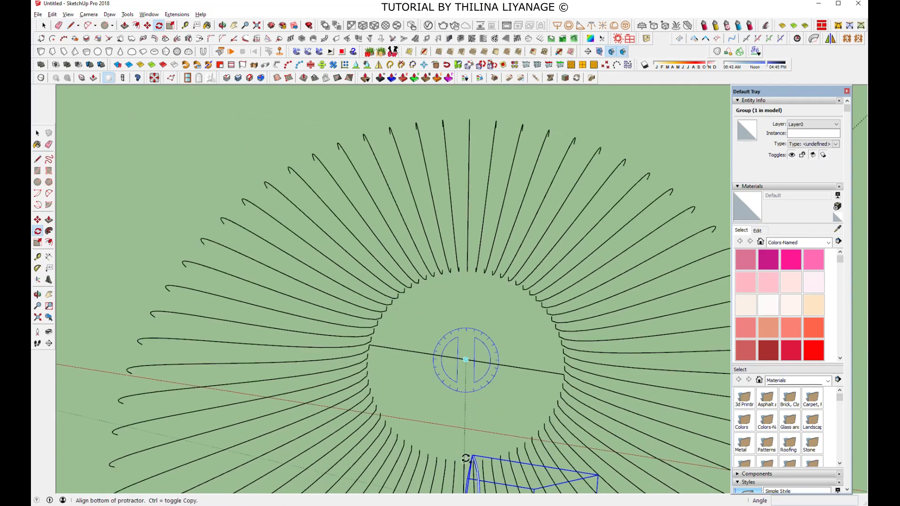
{"action": "left_click", "coordinate": [477, 465]}
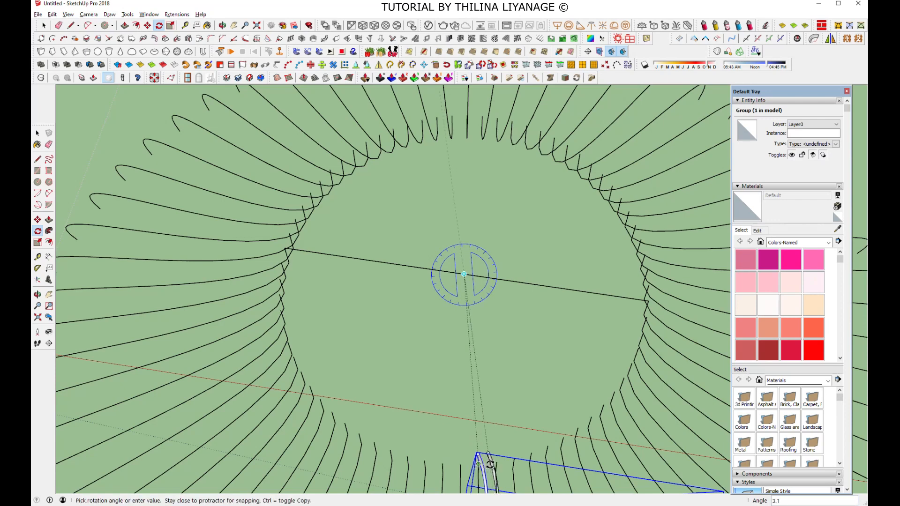
{"action": "left_click", "coordinate": [495, 464]}
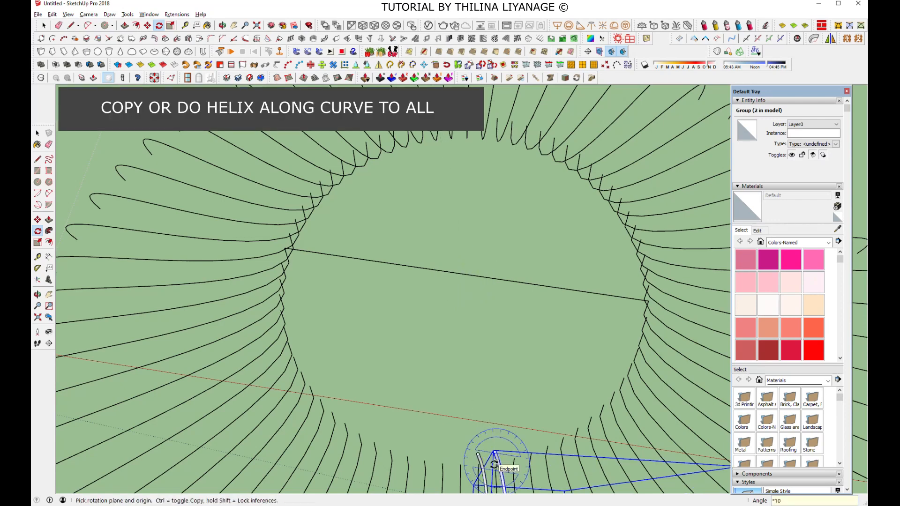
{"action": "key", "text": "Return"}
{"action": "scroll", "coordinate": [385, 250], "scroll_direction": "down", "scroll_amount": 6}
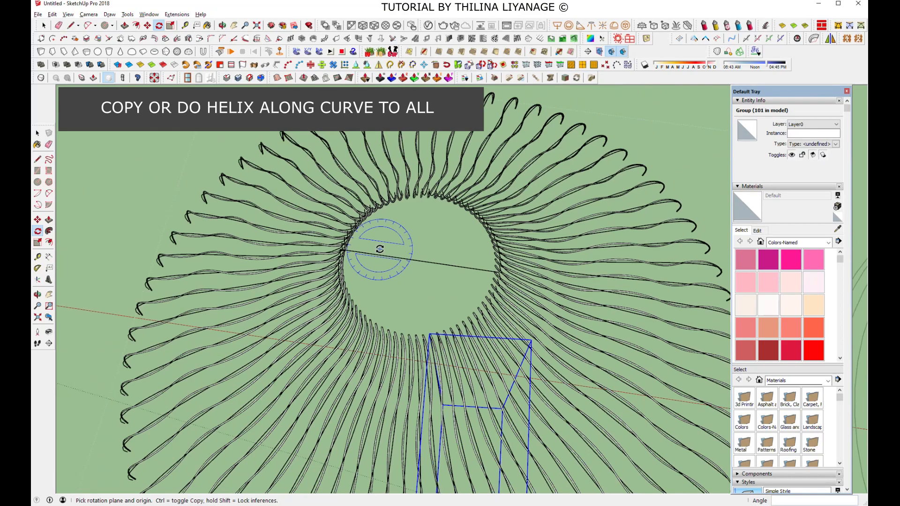
{"action": "middle_click_drag", "start_coordinate": [396, 258], "coordinate": [451, 342]}
{"action": "scroll", "coordinate": [379, 338], "scroll_direction": "down", "scroll_amount": 2}
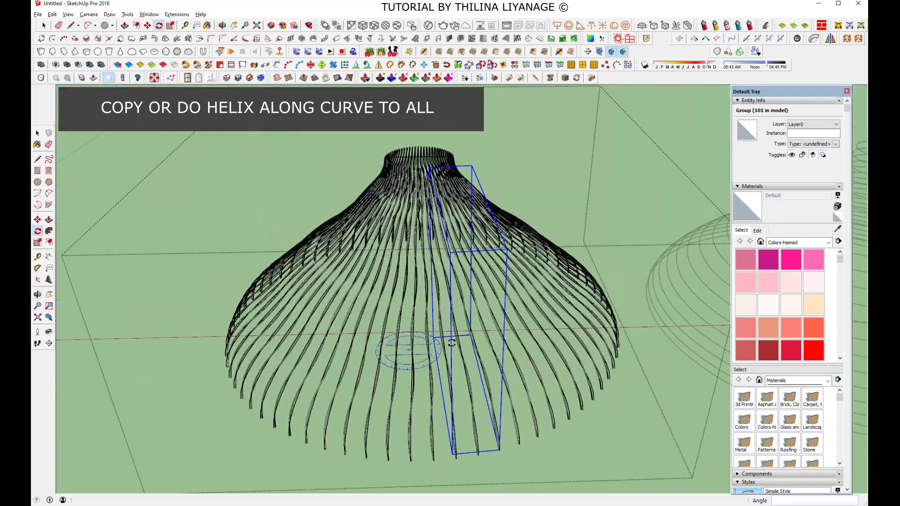
Select all the arrayed helix tubes and apply a random transformation to vary them individually
{"action": "left_click", "coordinate": [44, 26]}
{"action": "scroll", "coordinate": [372, 214], "scroll_direction": "down", "scroll_amount": 4}
{"action": "left_click", "coordinate": [435, 215]}
{"action": "left_click_drag", "start_coordinate": [255, 141], "coordinate": [556, 401]}
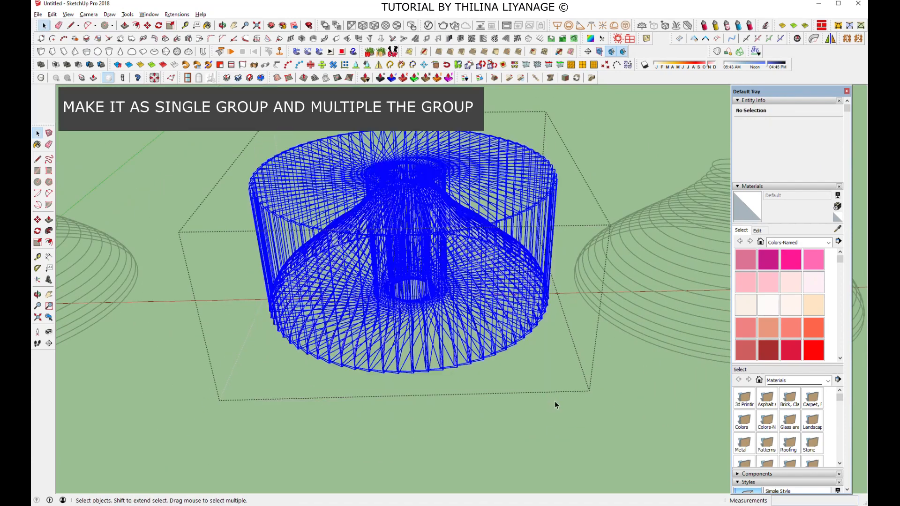
{"action": "left_click", "coordinate": [482, 66]}
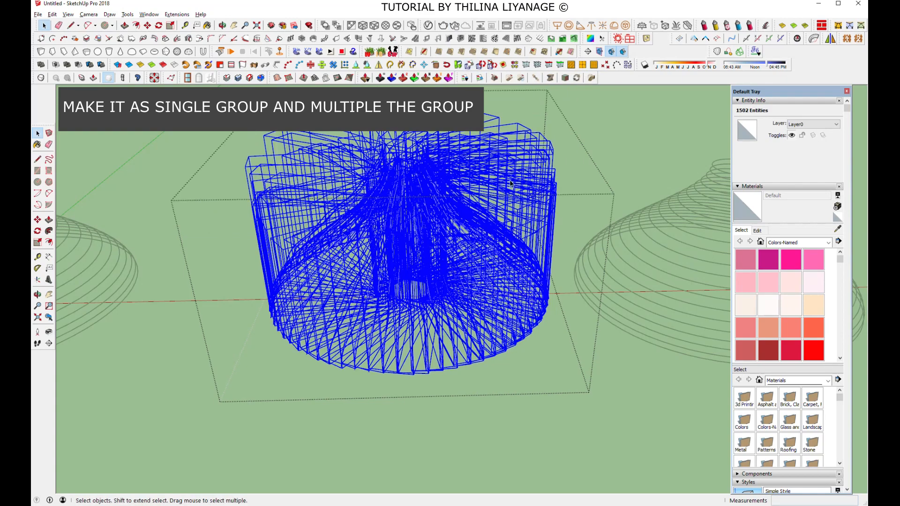
Select all the helix tubes and combine them into a single group
{"action": "left_click", "coordinate": [577, 200]}
{"action": "middle_click_drag", "start_coordinate": [523, 262], "coordinate": [494, 258]}
{"action": "left_click_drag", "start_coordinate": [259, 126], "coordinate": [566, 403]}
{"action": "right_click", "coordinate": [431, 225]}
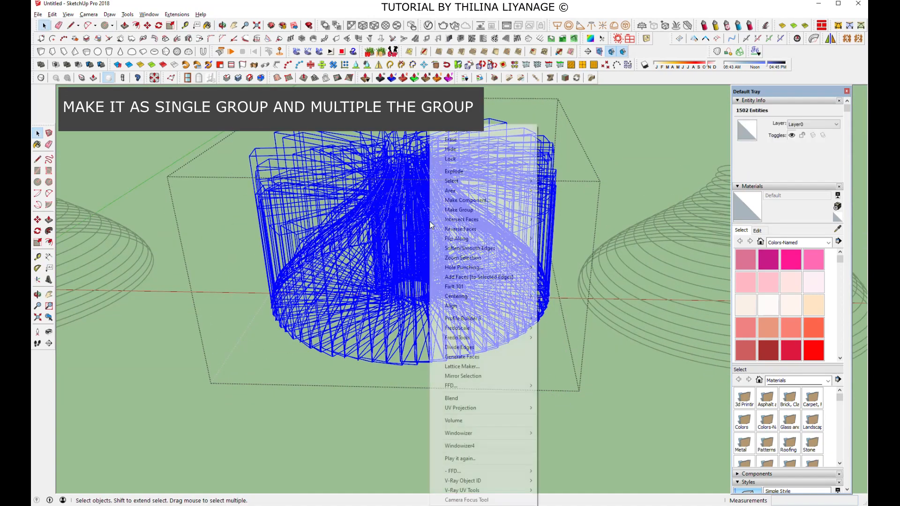
{"action": "left_click", "coordinate": [459, 210]}
Rotate-copy the tube group by about 8.4 degrees around the centre of the upper opening
{"action": "middle_click_drag", "start_coordinate": [460, 209], "coordinate": [434, 337]}
{"action": "left_click", "coordinate": [159, 26]}
{"action": "middle_click_drag", "start_coordinate": [366, 197], "coordinate": [435, 338]}
{"action": "scroll", "coordinate": [400, 284], "scroll_direction": "up", "scroll_amount": 3}
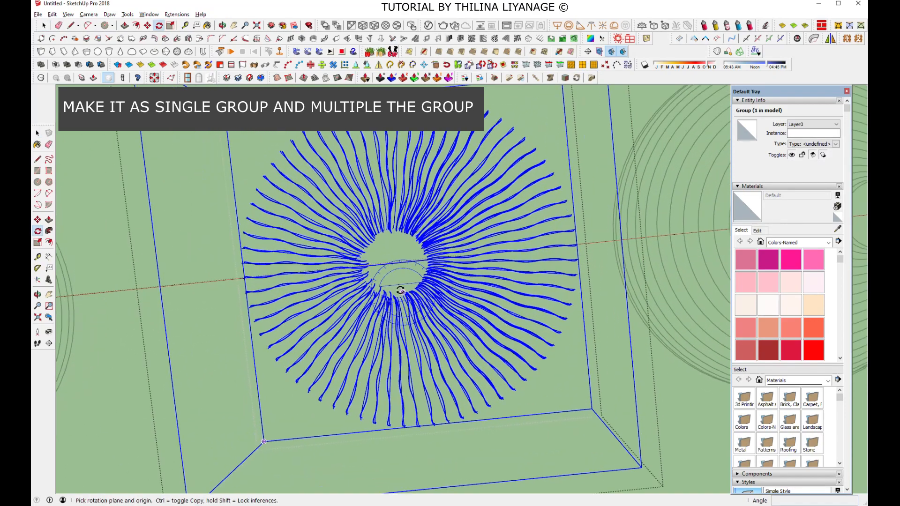
{"action": "left_click", "coordinate": [394, 263]}
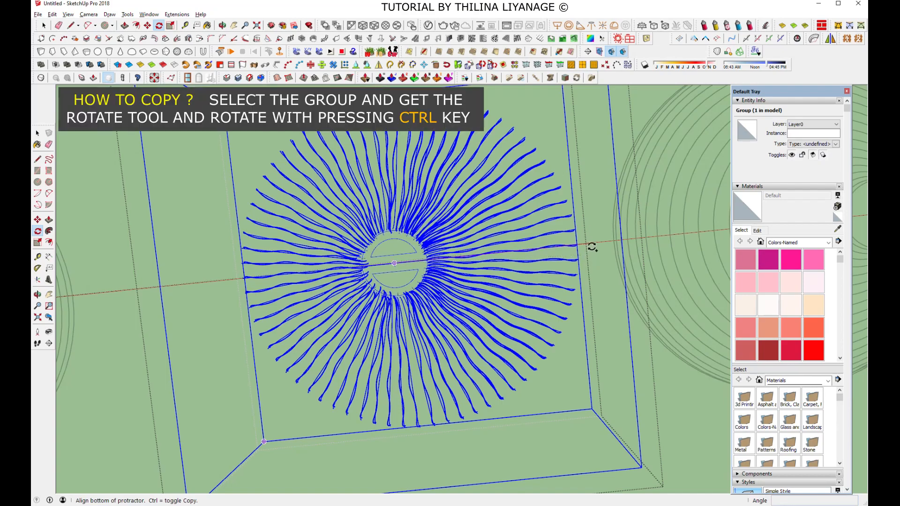
{"action": "left_click", "coordinate": [591, 245]}
{"action": "key", "text": "ctrl"}
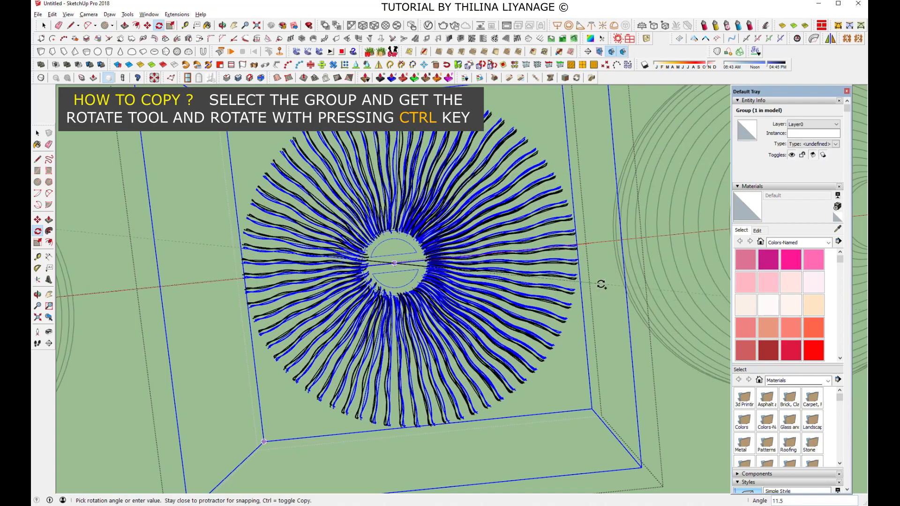
{"action": "left_click", "coordinate": [601, 272]}
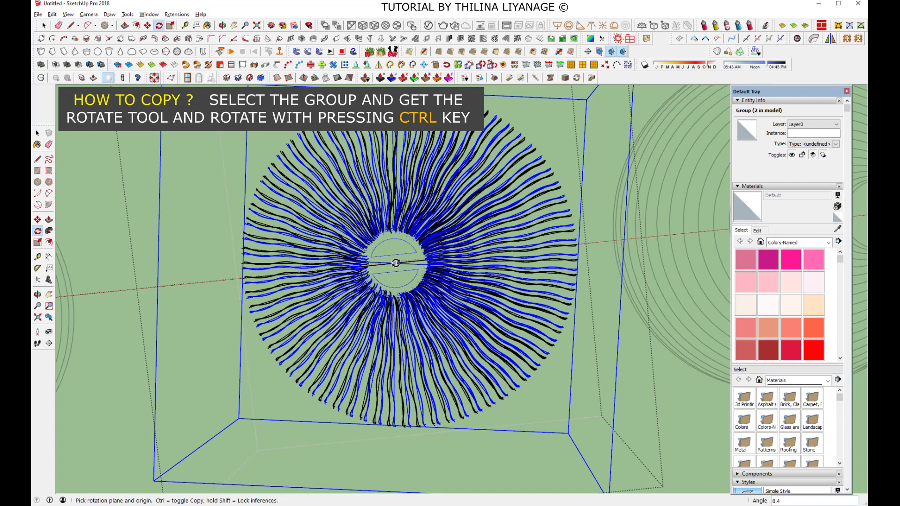
Rotate-copy the tube group three more times about the same centre, using about 4.5 and 3.1 degrees for the last two copies
{"action": "left_click_drag", "start_coordinate": [395, 263], "coordinate": [561, 207]}
{"action": "left_click", "coordinate": [588, 193]}
{"action": "left_click", "coordinate": [594, 206]}
{"action": "left_click", "coordinate": [397, 263]}
{"action": "left_click", "coordinate": [595, 216]}
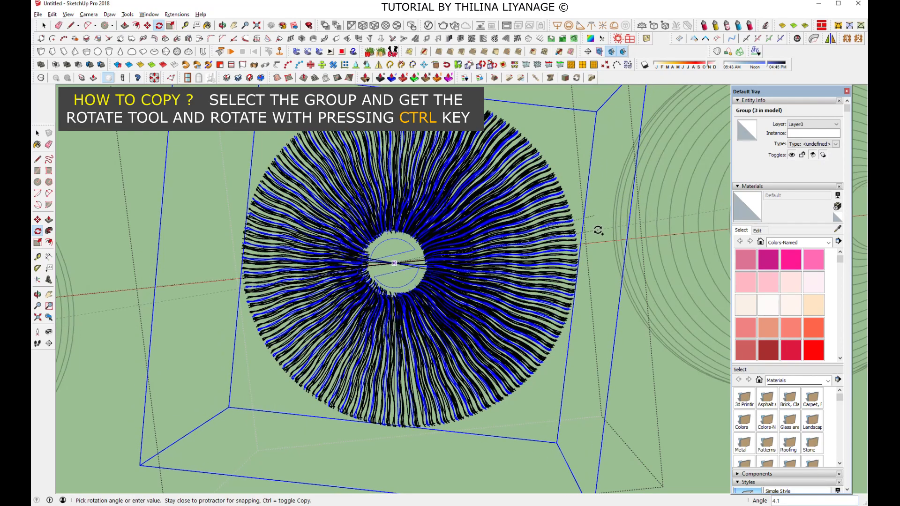
{"action": "left_click", "coordinate": [598, 231]}
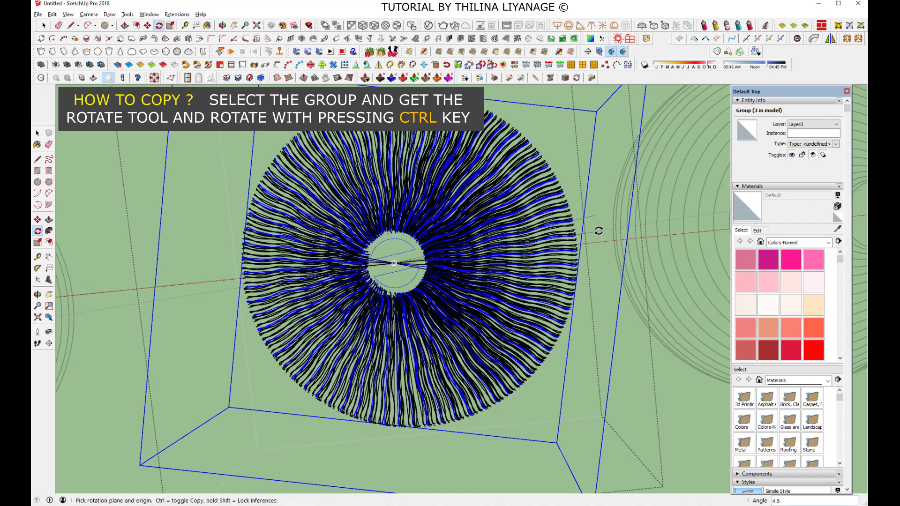
{"action": "left_click", "coordinate": [396, 264]}
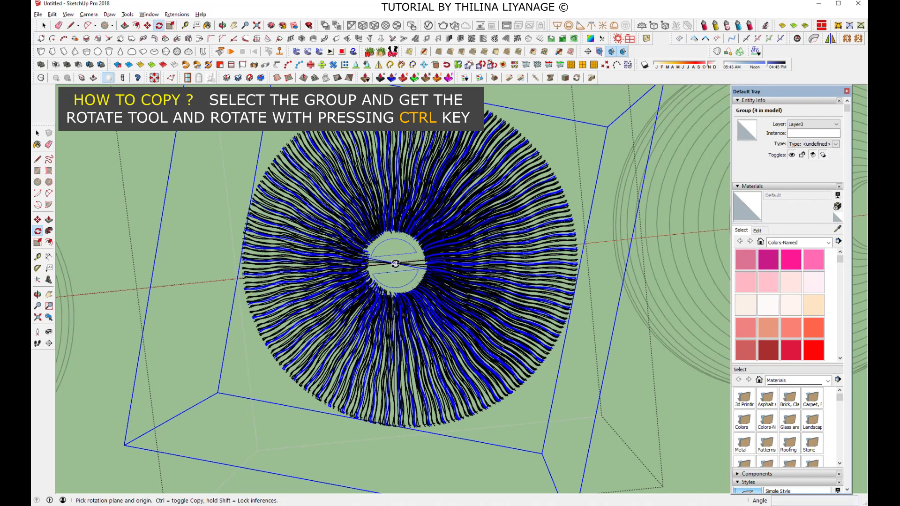
{"action": "left_click", "coordinate": [595, 248]}
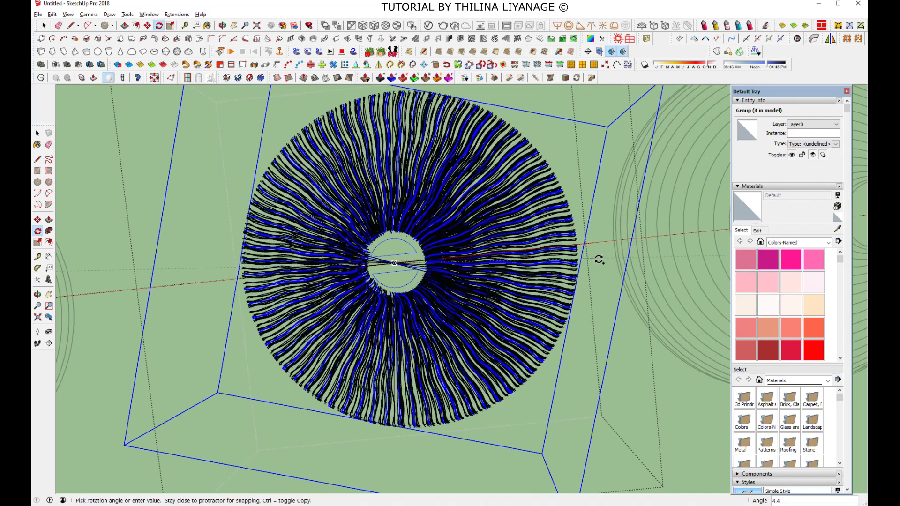
{"action": "left_click", "coordinate": [601, 253]}
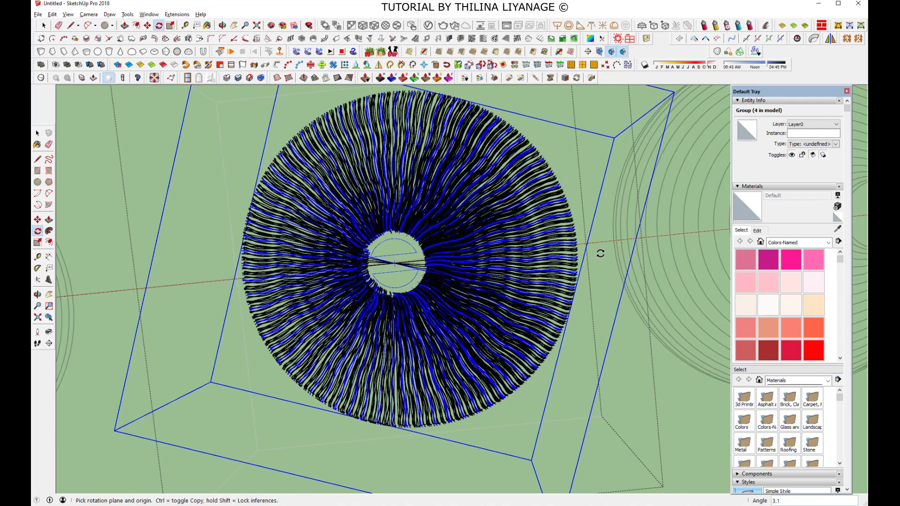
Select all five tube groups and apply the JHS PowerBar random scale to them
{"action": "middle_click_drag", "start_coordinate": [527, 294], "coordinate": [112, 108]}
{"action": "key", "text": "space"}
{"action": "middle_click_drag", "start_coordinate": [471, 280], "coordinate": [311, 186]}
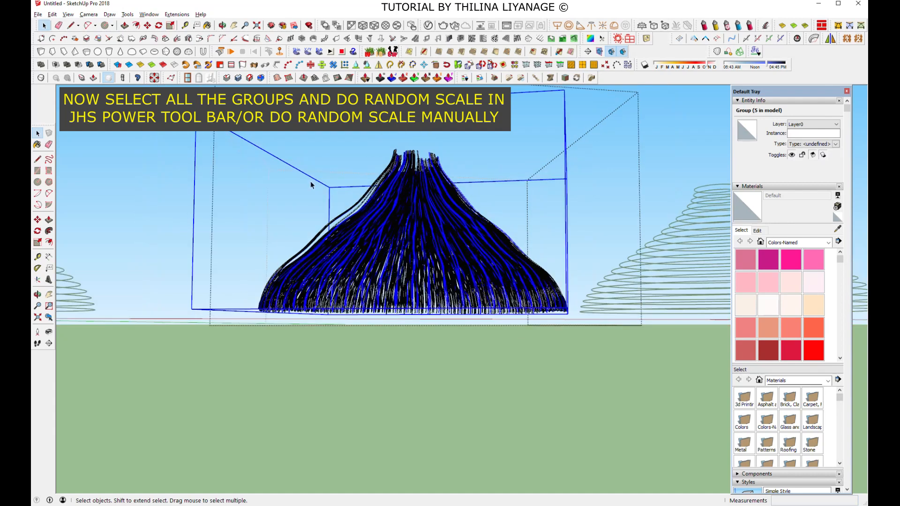
{"action": "left_click_drag", "start_coordinate": [233, 89], "coordinate": [584, 395]}
{"action": "left_click", "coordinate": [492, 66]}
{"action": "left_click", "coordinate": [470, 68]}
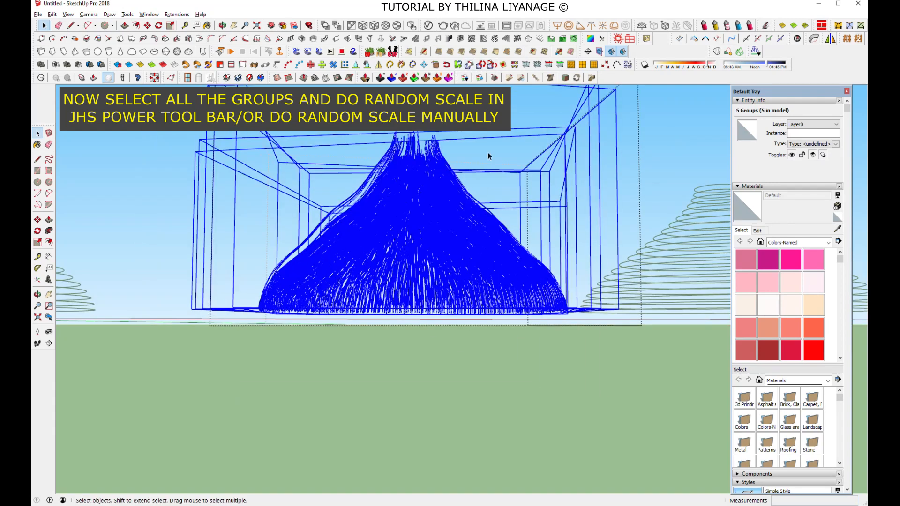
{"action": "left_click", "coordinate": [490, 222]}
Scale one of the tube groups along the blue axis from its bottom face to adjust how far its lower ends reach
{"action": "middle_click_drag", "start_coordinate": [446, 269], "coordinate": [395, 447]}
{"action": "scroll", "coordinate": [393, 449], "scroll_direction": "up", "scroll_amount": 2}
{"action": "scroll", "coordinate": [393, 448], "scroll_direction": "up", "scroll_amount": 1}
{"action": "middle_click_drag", "start_coordinate": [404, 389], "coordinate": [435, 202]}
{"action": "left_click", "coordinate": [439, 199]}
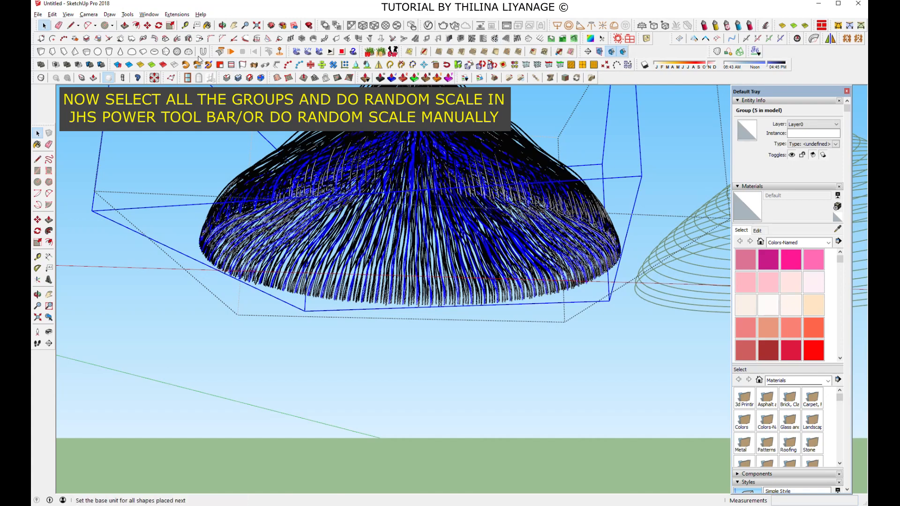
{"action": "left_click", "coordinate": [170, 26]}
{"action": "left_click_drag", "start_coordinate": [414, 262], "coordinate": [434, 313]}
{"action": "middle_click_drag", "start_coordinate": [476, 352], "coordinate": [382, 370]}
{"action": "left_click_drag", "start_coordinate": [390, 347], "coordinate": [401, 331]}
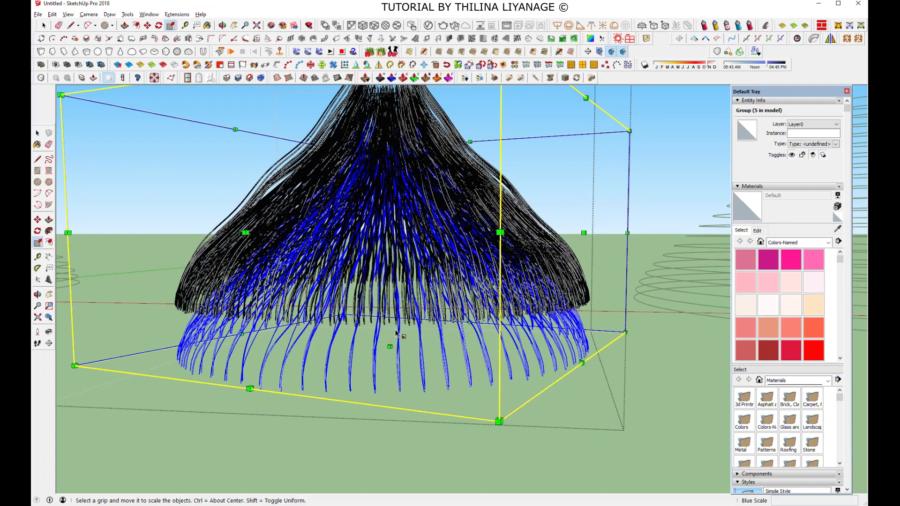
{"action": "middle_click_drag", "start_coordinate": [377, 276], "coordinate": [379, 350]}
{"action": "left_click_drag", "start_coordinate": [391, 345], "coordinate": [391, 305]}
{"action": "left_click", "coordinate": [43, 27]}
Stretch another tube group downward along the blue axis to vary the lower fringe
{"action": "middle_click_drag", "start_coordinate": [357, 289], "coordinate": [285, 263]}
{"action": "middle_click_drag", "start_coordinate": [226, 226], "coordinate": [237, 242]}
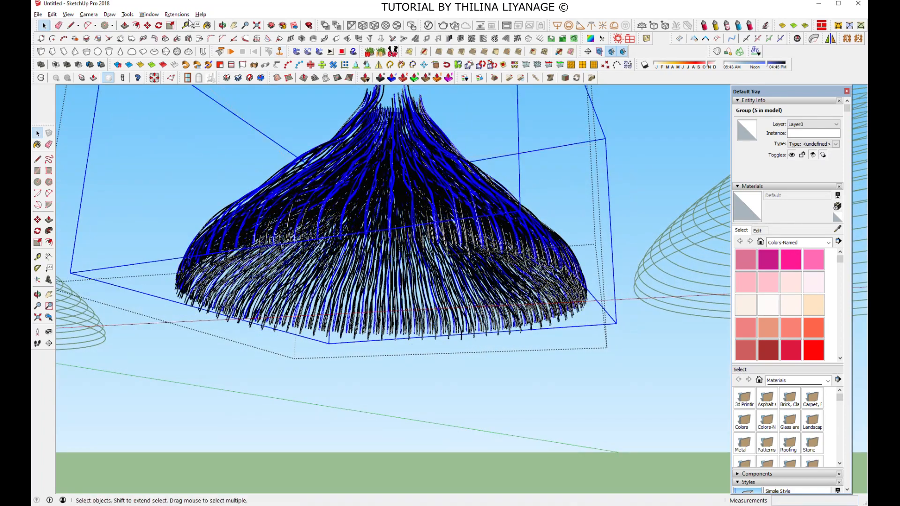
{"action": "left_click", "coordinate": [171, 26]}
{"action": "left_click_drag", "start_coordinate": [387, 303], "coordinate": [401, 338]}
{"action": "middle_click_drag", "start_coordinate": [442, 307], "coordinate": [446, 387]}
{"action": "left_click", "coordinate": [43, 26]}
Examine the lower edge of the tube groups up close and from several sides
{"action": "middle_click_drag", "start_coordinate": [576, 300], "coordinate": [301, 338]}
{"action": "left_click", "coordinate": [584, 206]}
{"action": "scroll", "coordinate": [404, 394], "scroll_direction": "up", "scroll_amount": 5}
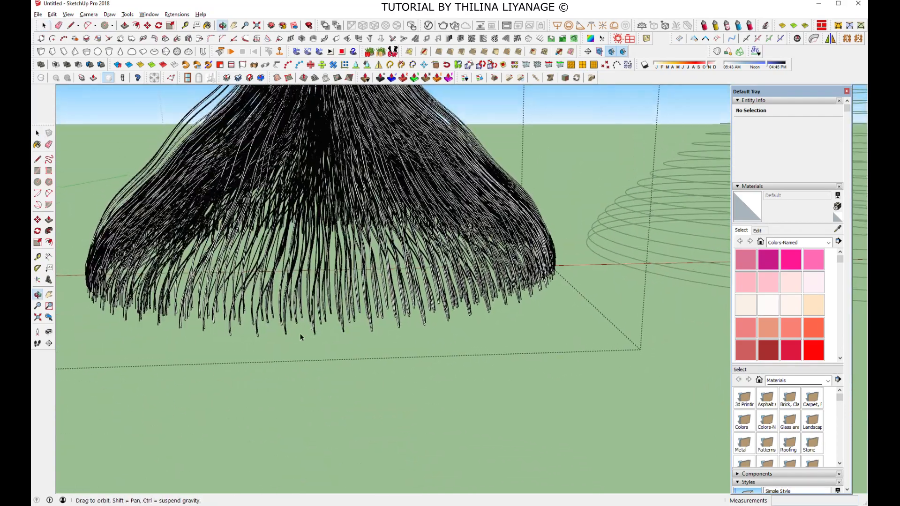
{"action": "scroll", "coordinate": [368, 319], "scroll_direction": "up", "scroll_amount": 3}
{"action": "left_click", "coordinate": [375, 322]}
{"action": "middle_click_drag", "start_coordinate": [375, 322], "coordinate": [376, 387]}
{"action": "scroll", "coordinate": [311, 361], "scroll_direction": "down", "scroll_amount": 10}
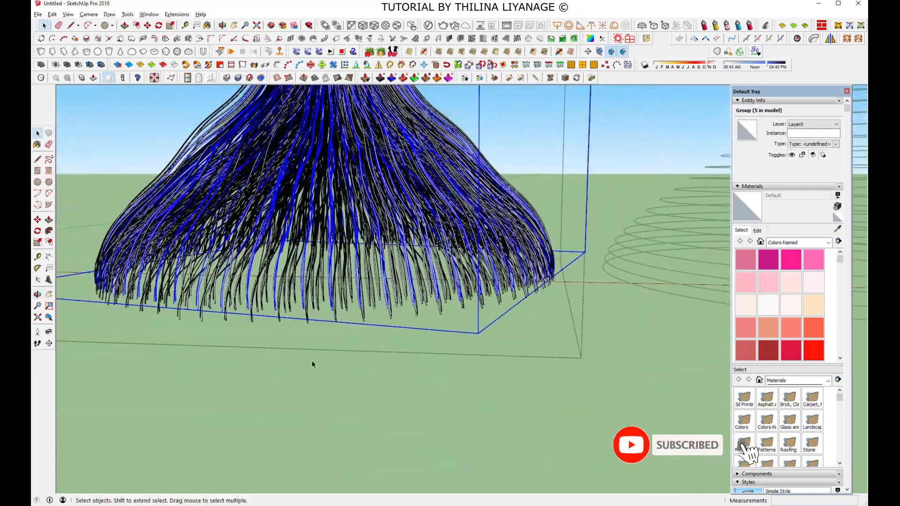
{"action": "left_click", "coordinate": [350, 381]}
{"action": "middle_click_drag", "start_coordinate": [350, 380], "coordinate": [260, 391]}
Open the group of horizontal rings beside the tube form for editing
{"action": "left_click", "coordinate": [352, 304]}
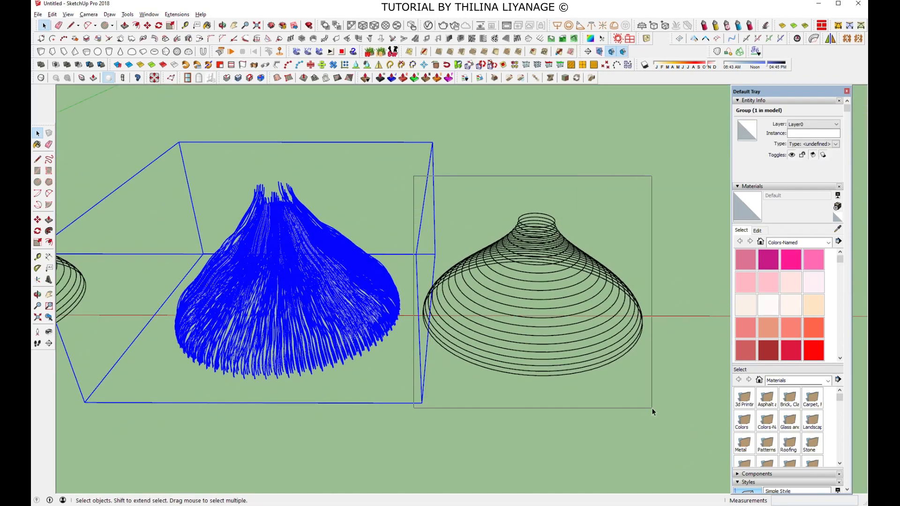
{"action": "left_click_drag", "start_coordinate": [652, 407], "coordinate": [652, 408]}
{"action": "key", "text": "x"}
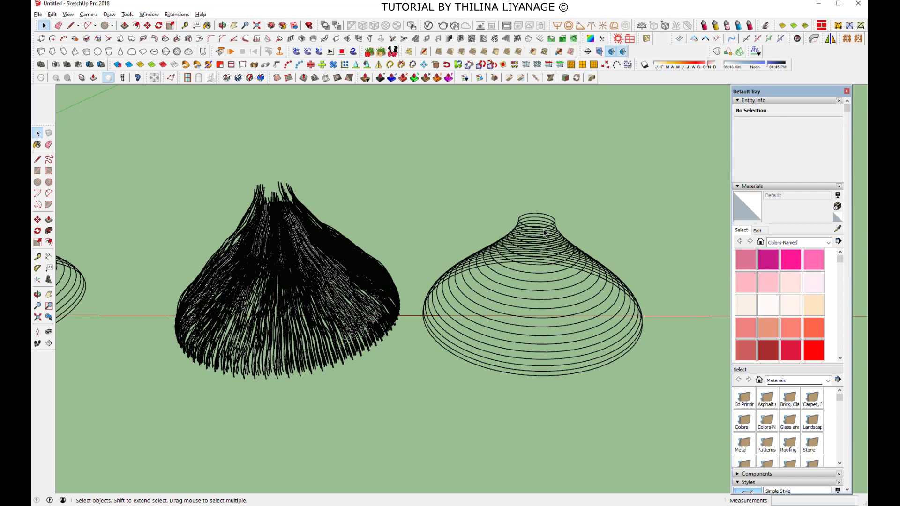
{"action": "double_click", "coordinate": [543, 233]}
{"action": "key", "text": "Escape"}
{"action": "left_click", "coordinate": [544, 229]}
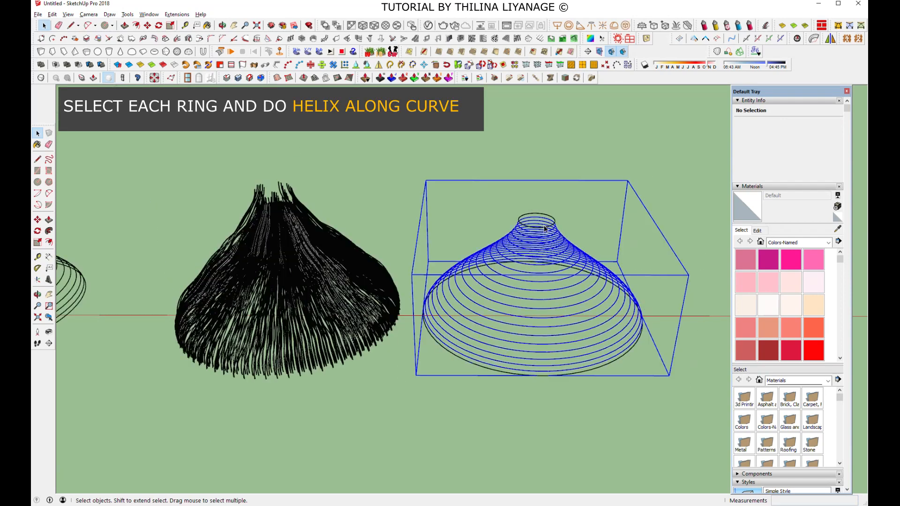
{"action": "double_click", "coordinate": [542, 253]}
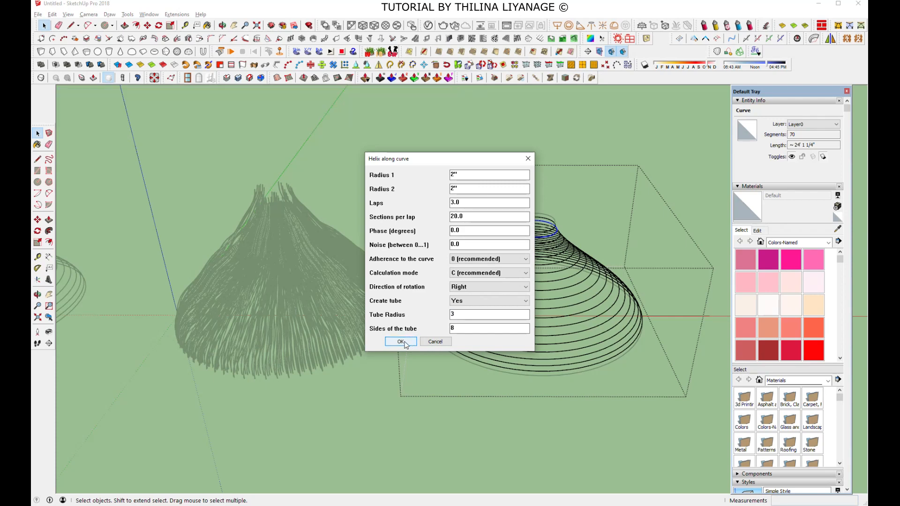
Create tubes with Helix along curve on the upper rings, using both radii 2", 3.0 laps, tube radius 3" and 8 sides
{"action": "left_click", "coordinate": [406, 344]}
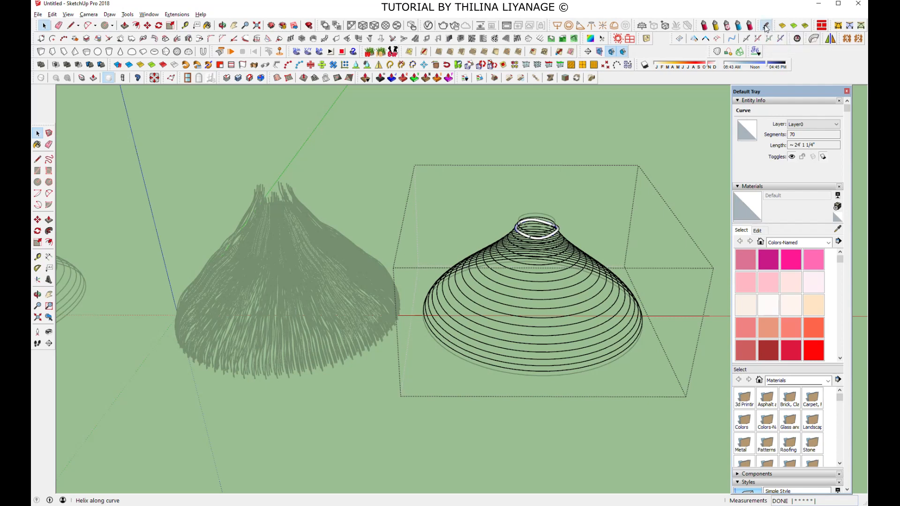
{"action": "left_click", "coordinate": [765, 27]}
{"action": "left_click", "coordinate": [400, 342]}
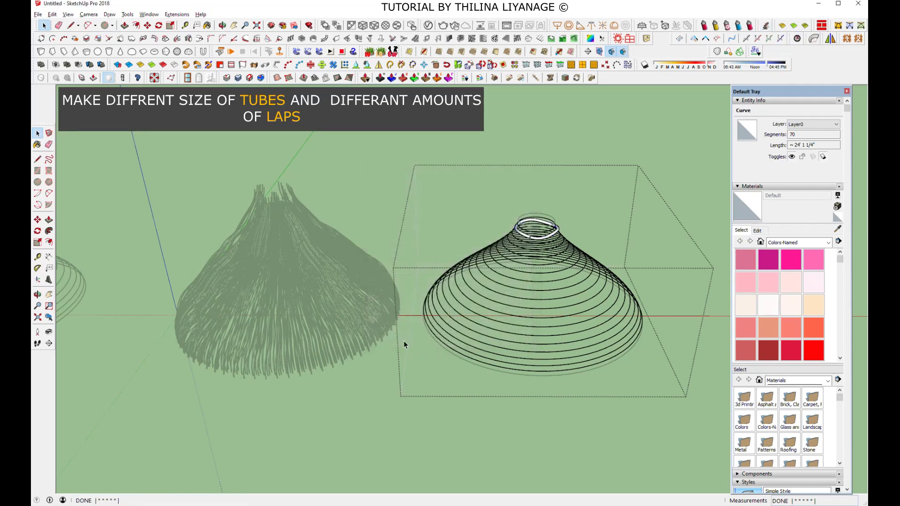
{"action": "scroll", "coordinate": [615, 231], "scroll_direction": "up", "scroll_amount": 2}
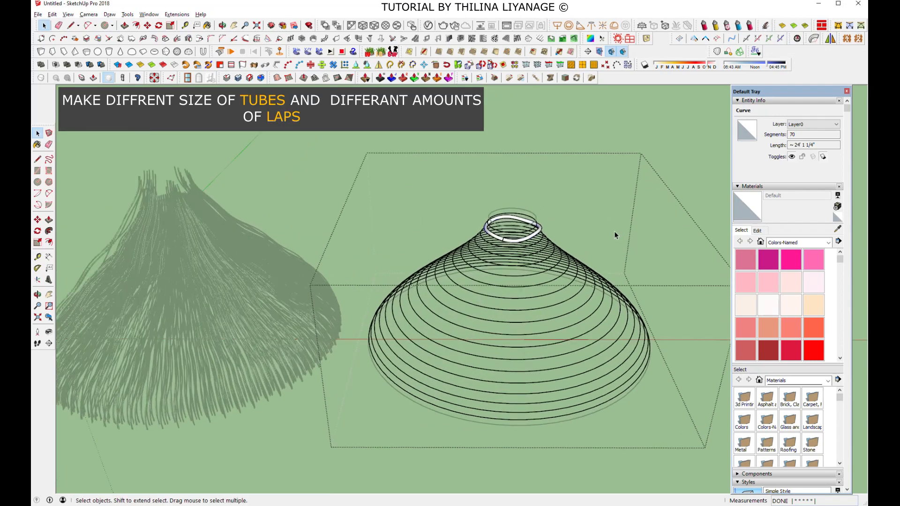
{"action": "middle_click_drag", "start_coordinate": [615, 232], "coordinate": [522, 212]}
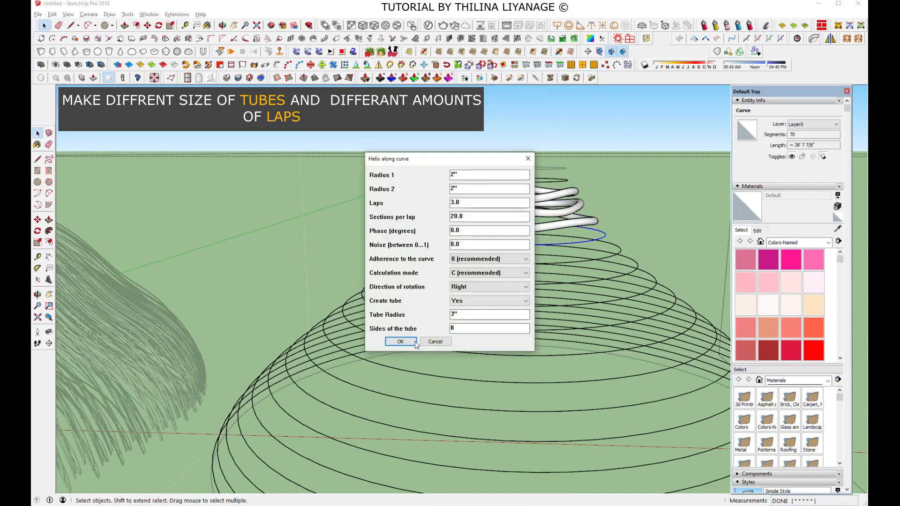
{"action": "left_click", "coordinate": [401, 341]}
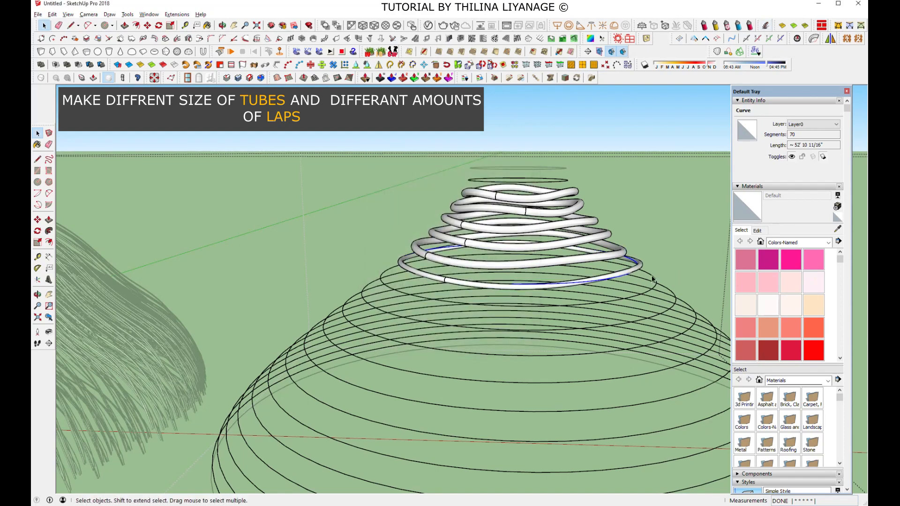
Create helix tubes on further rings below, one with 3.0 laps and tube radius 4", another with 4 laps and tube radius 3"
{"action": "left_click", "coordinate": [718, 52]}
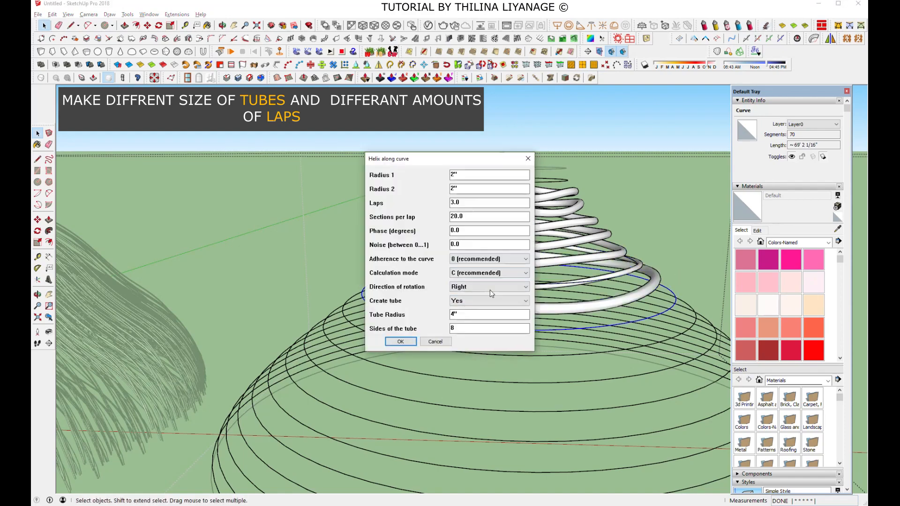
{"action": "left_click", "coordinate": [416, 343]}
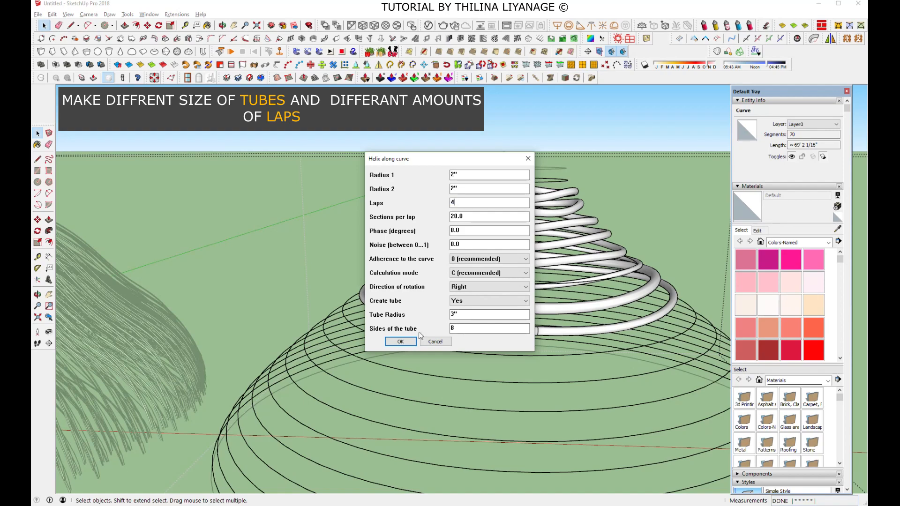
{"action": "left_click", "coordinate": [400, 342]}
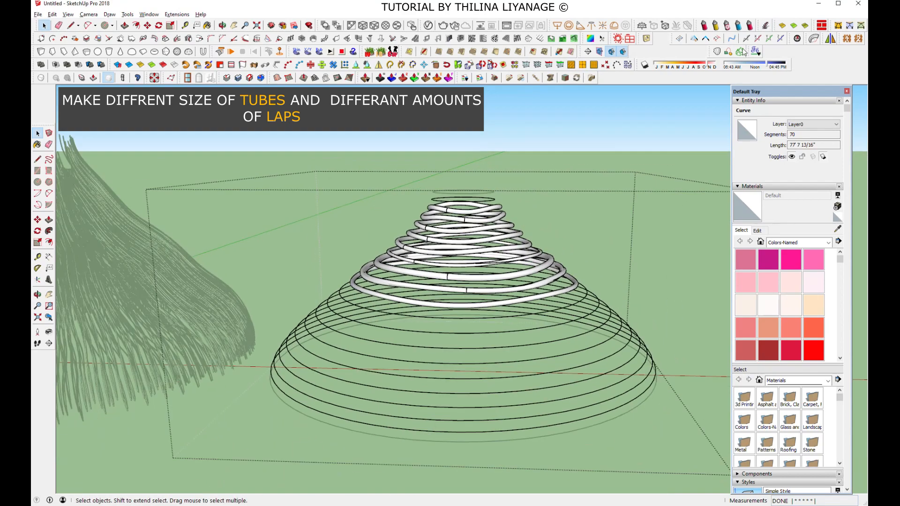
Create a helix tube on the next mid-height ring with 5 laps and tube radius 3
{"action": "left_click", "coordinate": [718, 52]}
{"action": "left_click_drag", "start_coordinate": [469, 204], "coordinate": [385, 211]}
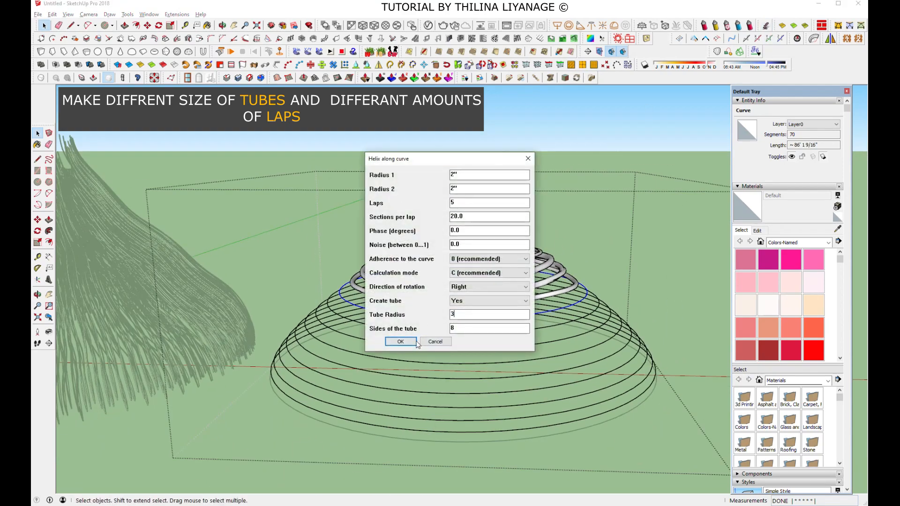
{"action": "key", "text": "Return"}
{"action": "left_click", "coordinate": [401, 342]}
Create helix tubes on the next two rings below, giving the lower one a tube radius of 3
{"action": "left_click", "coordinate": [563, 339]}
{"action": "left_click", "coordinate": [717, 51]}
{"action": "left_click", "coordinate": [400, 341]}
{"action": "left_click", "coordinate": [569, 356]}
{"action": "left_click", "coordinate": [718, 52]}
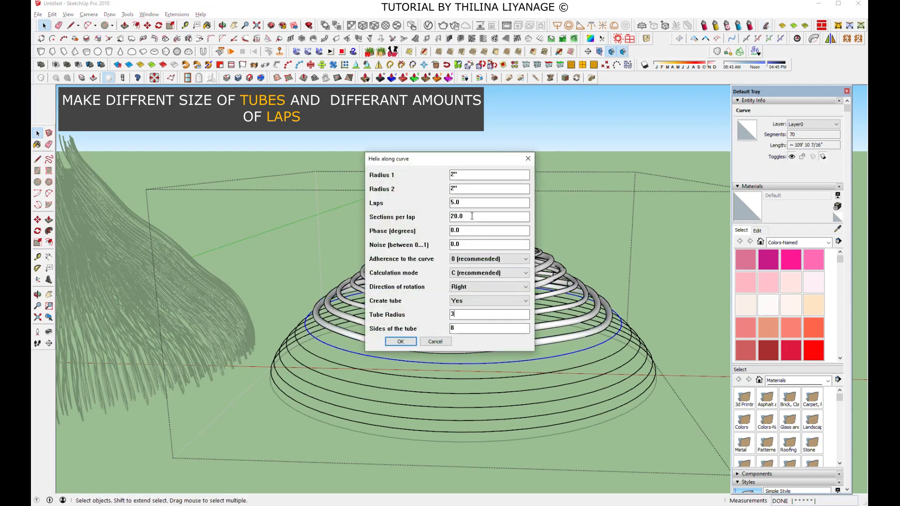
{"action": "left_click", "coordinate": [399, 342]}
Create helix tubes on the following two rings down, using 8 laps and tube radius 3" on the upper one
{"action": "left_click", "coordinate": [592, 364]}
{"action": "left_click", "coordinate": [717, 52]}
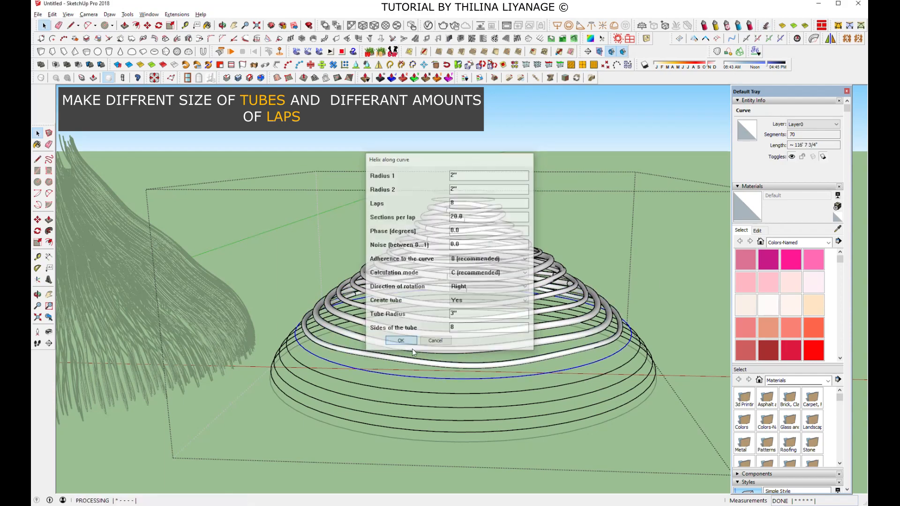
{"action": "left_click", "coordinate": [395, 344]}
{"action": "left_click", "coordinate": [592, 378]}
{"action": "left_click", "coordinate": [718, 52]}
{"action": "left_click_drag", "start_coordinate": [469, 203], "coordinate": [436, 204]}
{"action": "left_click", "coordinate": [400, 342]}
Create a helix tube on the next lower ring with 15 laps
{"action": "left_click", "coordinate": [605, 394]}
{"action": "left_click", "coordinate": [717, 51]}
{"action": "type", "text": "15"}
{"action": "left_click", "coordinate": [401, 342]}
Create a helix tube on the next lower ring with both radii 2" and tube radius 3"
{"action": "left_click", "coordinate": [610, 406]}
{"action": "left_click", "coordinate": [718, 51]}
{"action": "type", "text": "2"}
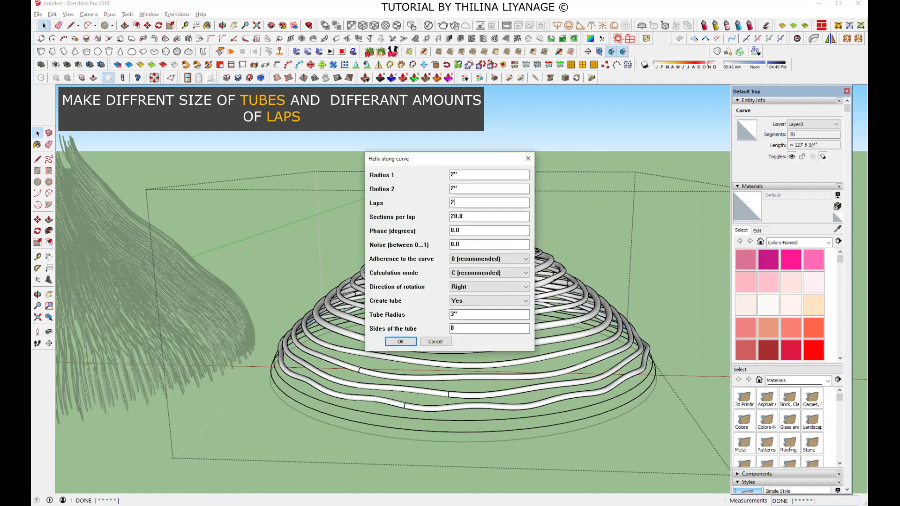
{"action": "left_click", "coordinate": [405, 341]}
Hide the smooth helix tubes on the lower rings and wrap the exposed rings with additional helix tubes
{"action": "middle_click_drag", "start_coordinate": [506, 396], "coordinate": [533, 356]}
{"action": "right_click", "coordinate": [527, 372]}
{"action": "left_click", "coordinate": [549, 143]}
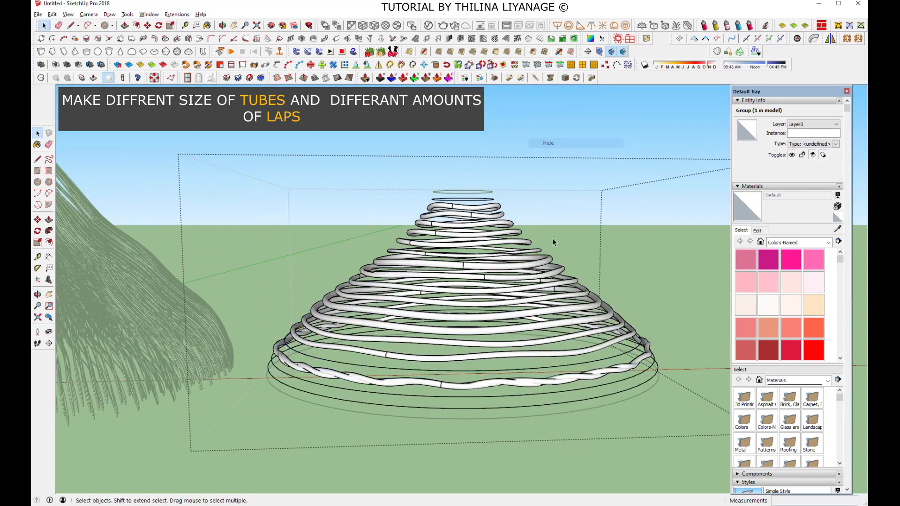
{"action": "right_click", "coordinate": [592, 351]}
{"action": "left_click", "coordinate": [765, 28]}
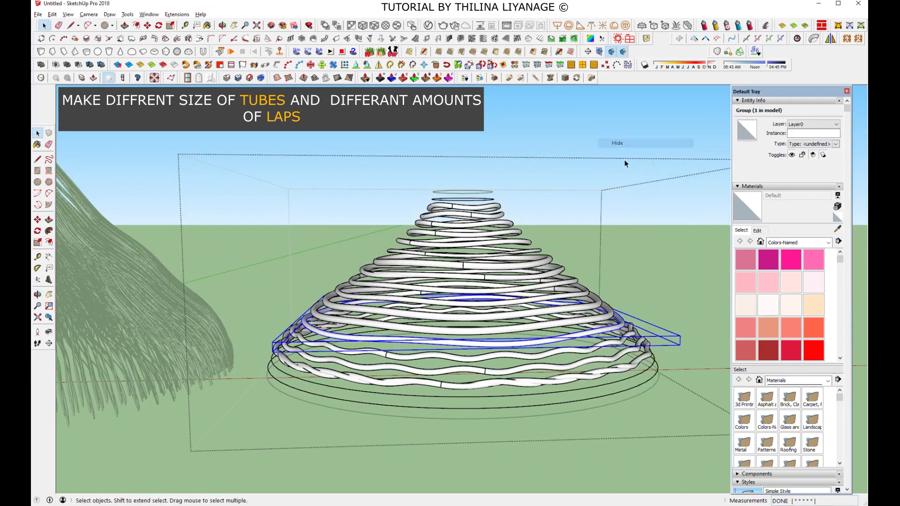
Create thin helix tubes on the next exposed rings, setting both helix radii to 3
{"action": "left_click", "coordinate": [588, 337]}
{"action": "scroll", "coordinate": [588, 337], "scroll_direction": "up", "scroll_amount": 2}
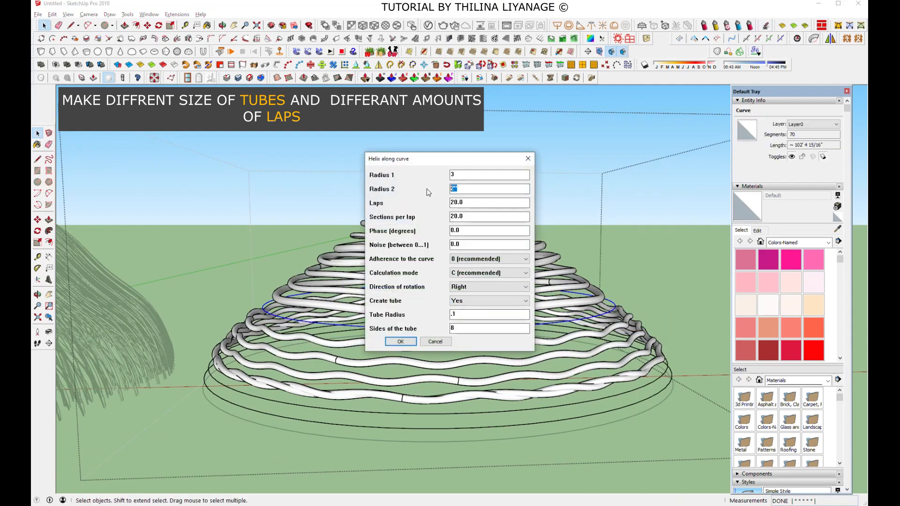
{"action": "left_click", "coordinate": [400, 341]}
{"action": "left_click", "coordinate": [756, 51]}
{"action": "left_click", "coordinate": [403, 341]}
Hide the thick tubes on the next two rings up and create thin helix tubes on those rings
{"action": "right_click", "coordinate": [507, 326]}
{"action": "left_click", "coordinate": [539, 174]}
{"action": "left_click", "coordinate": [584, 303]}
{"action": "left_click", "coordinate": [755, 51]}
{"action": "left_click", "coordinate": [401, 342]}
{"action": "scroll", "coordinate": [586, 300], "scroll_direction": "up", "scroll_amount": 1}
{"action": "right_click", "coordinate": [577, 298]}
{"action": "left_click", "coordinate": [604, 172]}
{"action": "left_click", "coordinate": [581, 282]}
{"action": "left_click", "coordinate": [755, 51]}
{"action": "left_click", "coordinate": [402, 342]}
Hide the next thick tube up and wrap its ring with a 15-lap helix tube of radius 3/8"
{"action": "right_click", "coordinate": [568, 271]}
{"action": "left_click", "coordinate": [592, 172]}
{"action": "left_click", "coordinate": [565, 271]}
{"action": "left_click", "coordinate": [755, 51]}
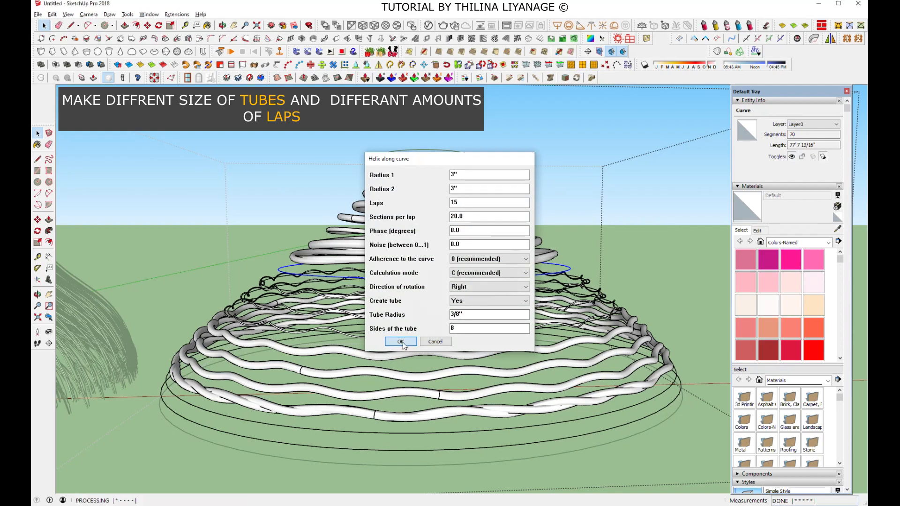
{"action": "left_click", "coordinate": [404, 343]}
Hide the thick tube on the following mid-height ring and create a thin helix tube there
{"action": "scroll", "coordinate": [553, 258], "scroll_direction": "up", "scroll_amount": 1}
{"action": "right_click", "coordinate": [548, 257]}
{"action": "left_click", "coordinate": [570, 172]}
{"action": "right_click", "coordinate": [559, 256]}
{"action": "left_click", "coordinate": [579, 135]}
{"action": "left_click", "coordinate": [561, 257]}
{"action": "left_click", "coordinate": [767, 27]}
{"action": "left_click", "coordinate": [402, 342]}
Hide the next thick tube above and add another thin helix tube along its ring
{"action": "right_click", "coordinate": [530, 244]}
{"action": "left_click", "coordinate": [548, 136]}
{"action": "left_click", "coordinate": [538, 243]}
{"action": "left_click", "coordinate": [766, 26]}
{"action": "left_click", "coordinate": [404, 342]}
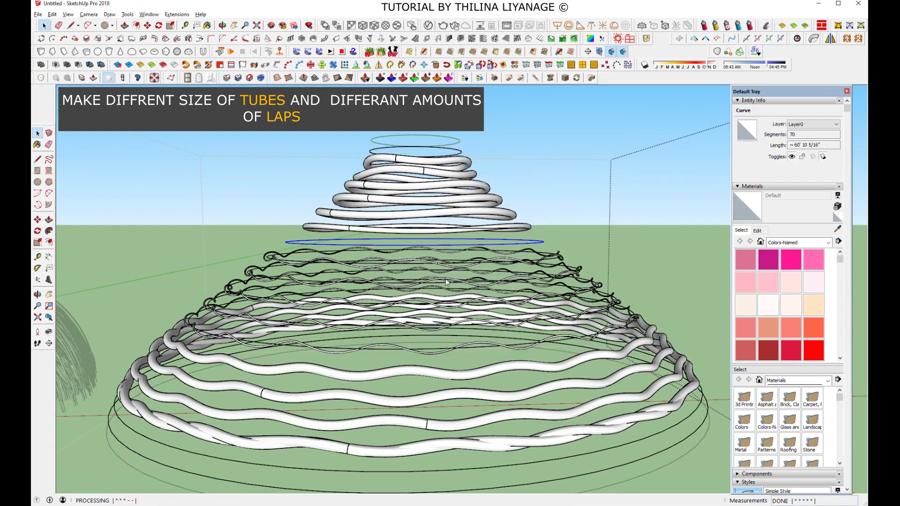
Hide the next thick upper tube and create a 3/8" helix tube on its ring with a changed lap count
{"action": "scroll", "coordinate": [483, 229], "scroll_direction": "up", "scroll_amount": 1}
{"action": "right_click", "coordinate": [531, 227]}
{"action": "left_click", "coordinate": [544, 135]}
{"action": "left_click", "coordinate": [533, 227]}
{"action": "left_click", "coordinate": [766, 26]}
{"action": "double_click", "coordinate": [467, 202]}
{"action": "type", "text": "1"}
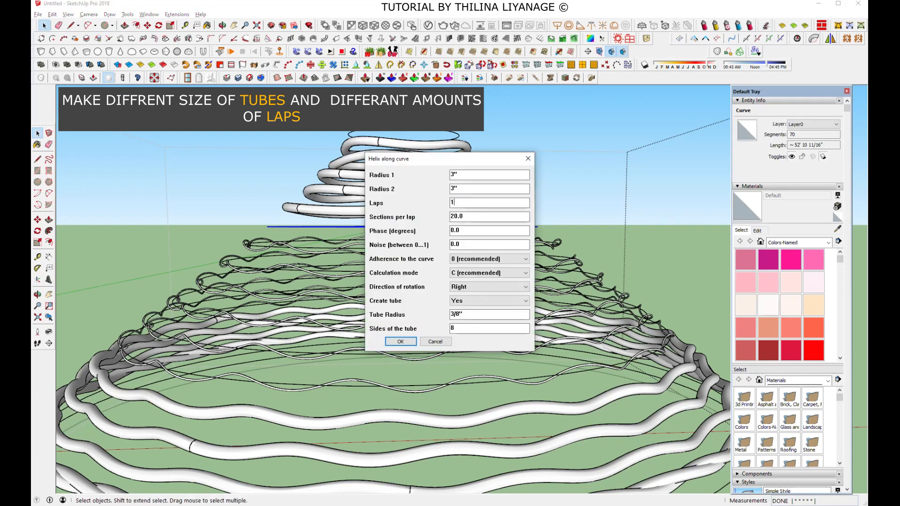
{"action": "left_click", "coordinate": [400, 342]}
Create a thin helix tube on the next upper ring using the same helix settings
{"action": "scroll", "coordinate": [510, 171], "scroll_direction": "up", "scroll_amount": 3}
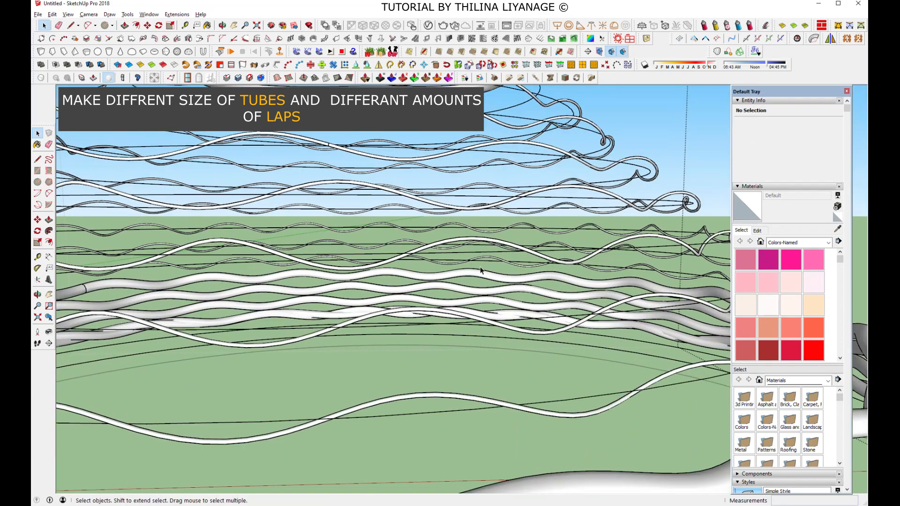
{"action": "scroll", "coordinate": [510, 171], "scroll_direction": "down", "scroll_amount": 2}
{"action": "left_click", "coordinate": [516, 150]}
{"action": "left_click", "coordinate": [766, 26]}
{"action": "left_click", "coordinate": [402, 342]}
Hide the next upper thick tube and create a thin helix tube with 20 laps on its ring
{"action": "right_click", "coordinate": [497, 141]}
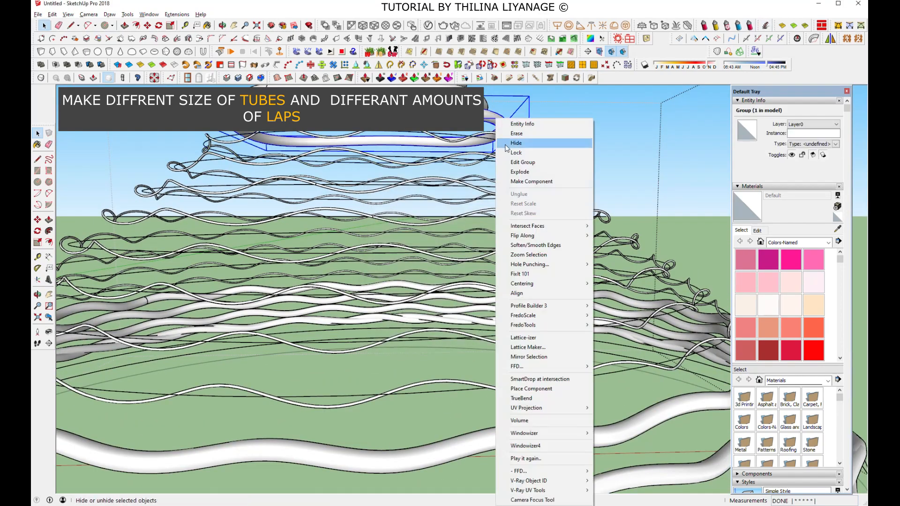
{"action": "left_click", "coordinate": [517, 134]}
{"action": "left_click", "coordinate": [500, 140]}
{"action": "left_click", "coordinate": [766, 26]}
{"action": "left_click_drag", "start_coordinate": [465, 203], "coordinate": [440, 205]}
{"action": "type", "text": "20"}
{"action": "left_click", "coordinate": [401, 342]}
Hide the lowest remaining thick tube near the top and wrap its ring with a thin helix tube
{"action": "middle_click_drag", "start_coordinate": [490, 150], "coordinate": [485, 206]}
{"action": "right_click", "coordinate": [474, 205]}
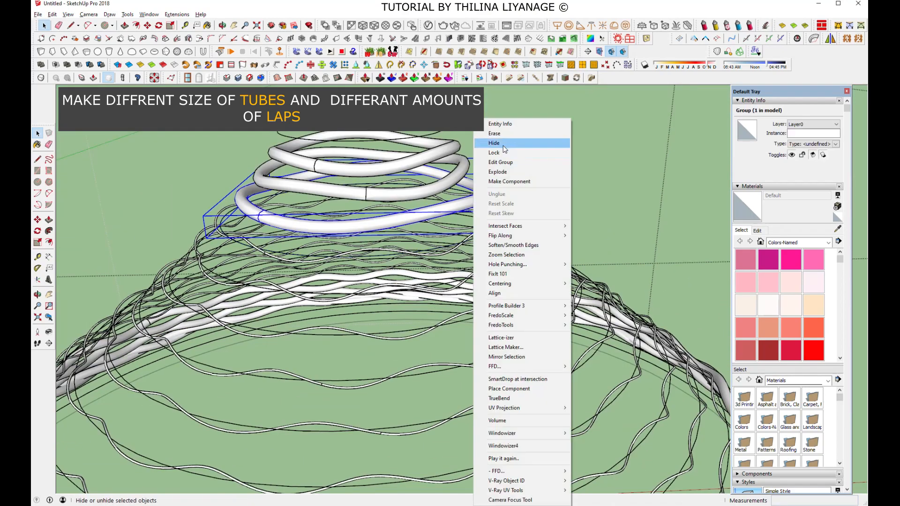
{"action": "left_click", "coordinate": [503, 146]}
{"action": "left_click", "coordinate": [476, 185]}
{"action": "left_click", "coordinate": [767, 26]}
{"action": "left_click", "coordinate": [402, 342]}
Hide a thick tube near the base and create a thin helix tube on its ring with a new lap count
{"action": "scroll", "coordinate": [469, 263], "scroll_direction": "down", "scroll_amount": 3}
{"action": "middle_click_drag", "start_coordinate": [469, 281], "coordinate": [474, 202]}
{"action": "right_click", "coordinate": [531, 337]}
{"action": "left_click", "coordinate": [558, 145]}
{"action": "left_click", "coordinate": [575, 337]}
{"action": "left_click", "coordinate": [767, 27]}
{"action": "left_click_drag", "start_coordinate": [464, 203], "coordinate": [420, 205]}
{"action": "left_click", "coordinate": [402, 344]}
Hide the next thick tube below and create a thin helix tube on its ring
{"action": "right_click", "coordinate": [596, 350]}
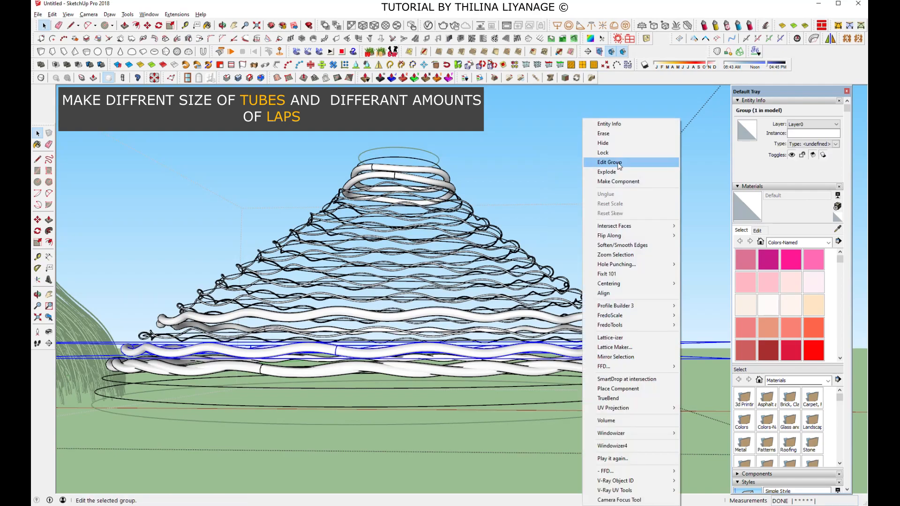
{"action": "left_click", "coordinate": [611, 144]}
{"action": "left_click", "coordinate": [596, 350]}
{"action": "left_click", "coordinate": [767, 27]}
{"action": "left_click", "coordinate": [401, 342]}
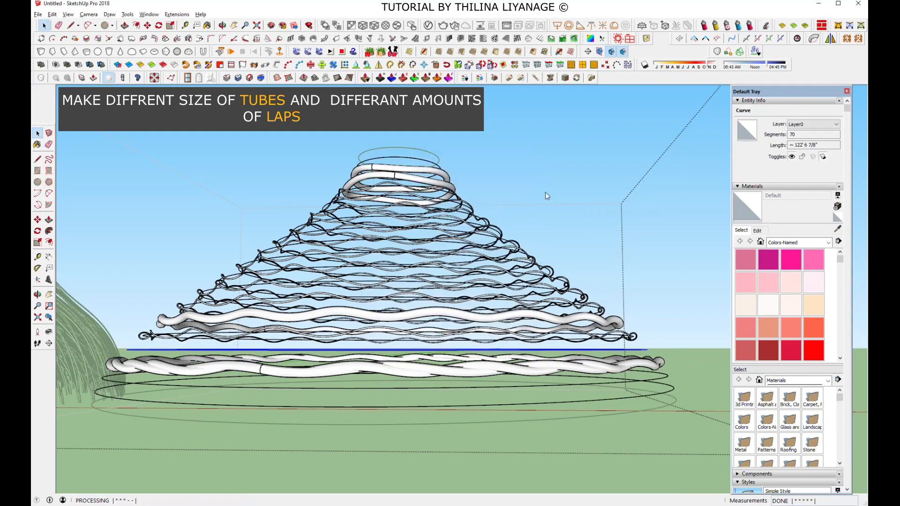
{"action": "left_click", "coordinate": [545, 192]}
Unhide all the hidden helix tubes and leave the ring group
{"action": "middle_click_drag", "start_coordinate": [530, 207], "coordinate": [525, 239]}
{"action": "left_click", "coordinate": [52, 14]}
{"action": "mouse_move", "coordinate": [75, 139]}
{"action": "left_click", "coordinate": [217, 159]}
{"action": "middle_click_drag", "start_coordinate": [413, 202], "coordinate": [457, 241]}
{"action": "scroll", "coordinate": [413, 209], "scroll_direction": "down", "scroll_amount": 3}
{"action": "scroll", "coordinate": [463, 272], "scroll_direction": "down", "scroll_amount": 2}
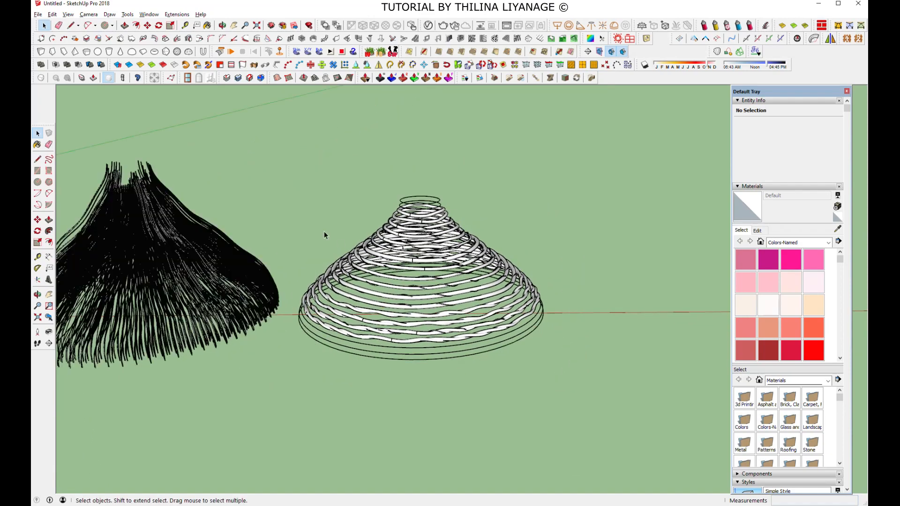
Select all the horizontal rings and helix tubes and combine them into one group
{"action": "middle_click_drag", "start_coordinate": [324, 232], "coordinate": [450, 195]}
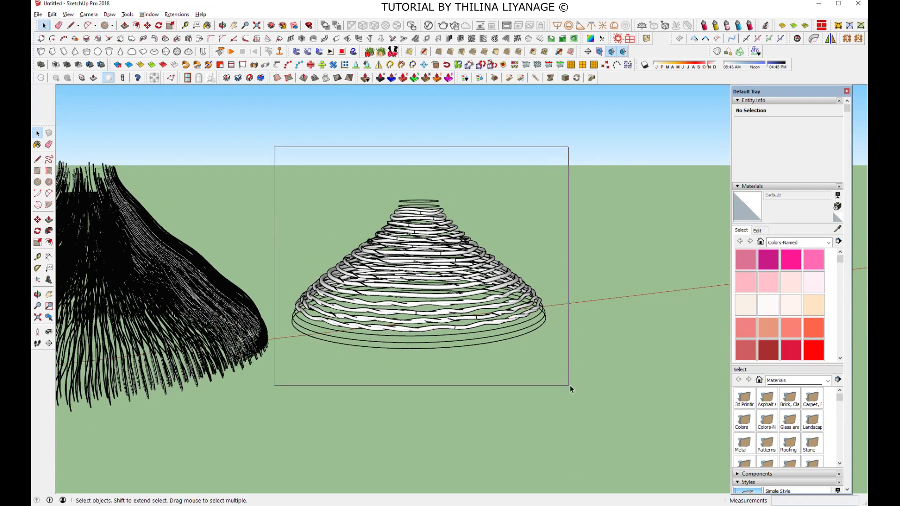
{"action": "left_click_drag", "start_coordinate": [570, 390], "coordinate": [592, 390]}
{"action": "right_click", "coordinate": [441, 290]}
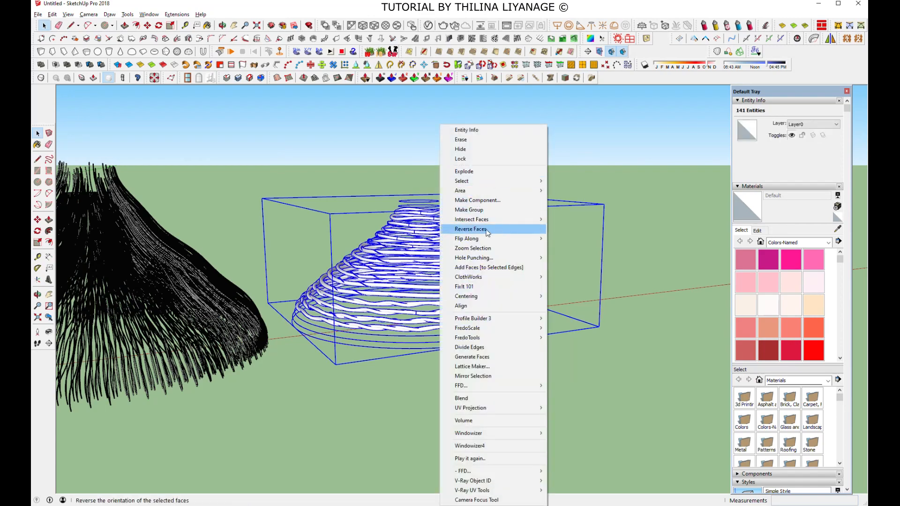
{"action": "left_click", "coordinate": [486, 209]}
Move the ring group along the red axis onto the vertical rib form
{"action": "middle_click_drag", "start_coordinate": [486, 211], "coordinate": [538, 257]}
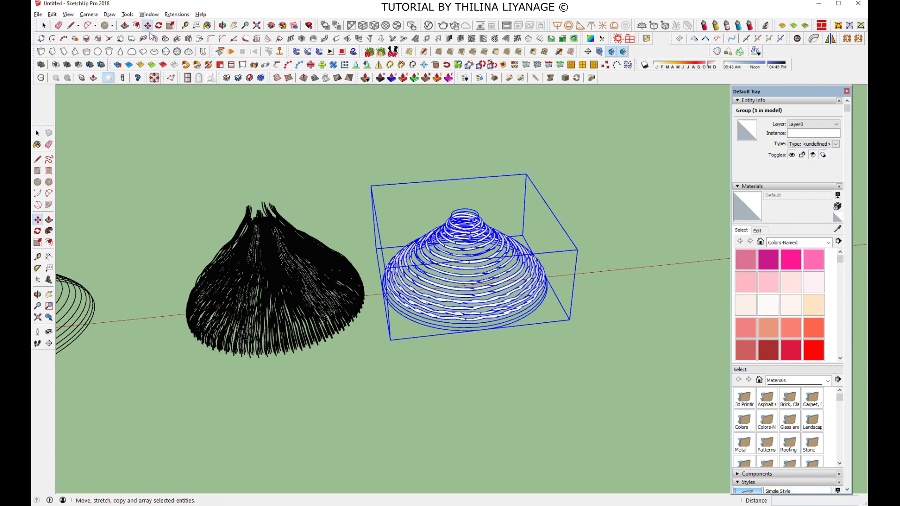
{"action": "left_click", "coordinate": [545, 381]}
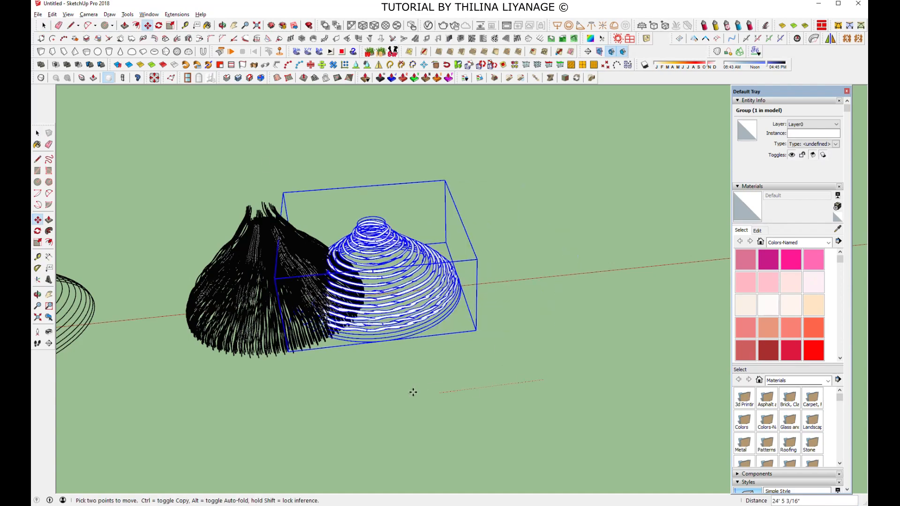
{"action": "left_click", "coordinate": [320, 407]}
Scale the ring group slightly wider so it wraps around the outside of the ribs
{"action": "scroll", "coordinate": [286, 302], "scroll_direction": "up", "scroll_amount": 3}
{"action": "middle_click_drag", "start_coordinate": [288, 301], "coordinate": [293, 345]}
{"action": "key", "text": "s"}
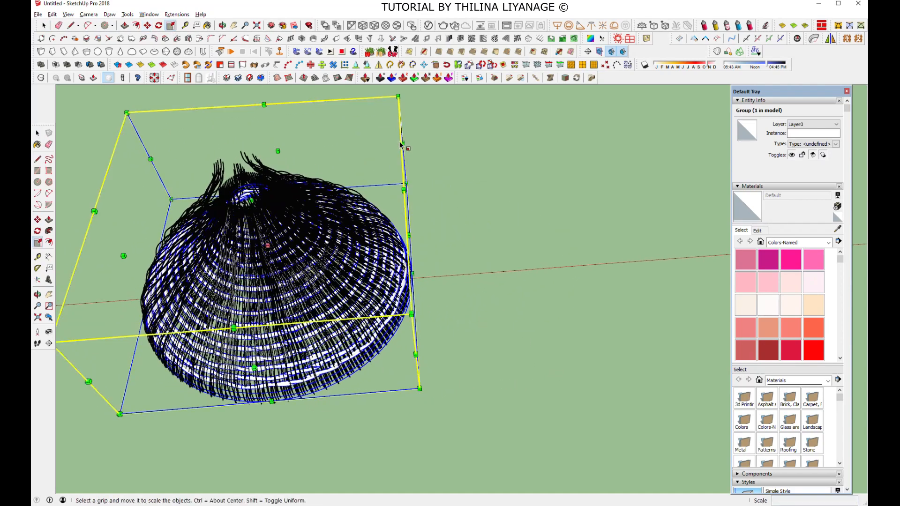
{"action": "left_click_drag", "start_coordinate": [409, 234], "coordinate": [420, 235]}
{"action": "middle_click_drag", "start_coordinate": [287, 248], "coordinate": [422, 262]}
{"action": "key", "text": "space"}
{"action": "left_click", "coordinate": [558, 295]}
Open the ring group for editing at its lower guide rings
{"action": "middle_click_drag", "start_coordinate": [525, 288], "coordinate": [504, 341]}
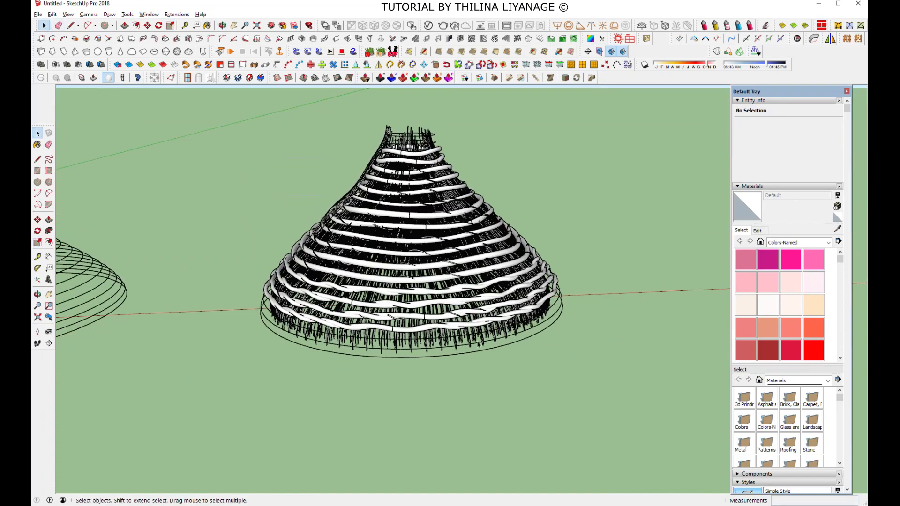
{"action": "left_click", "coordinate": [503, 340]}
{"action": "double_click", "coordinate": [502, 340]}
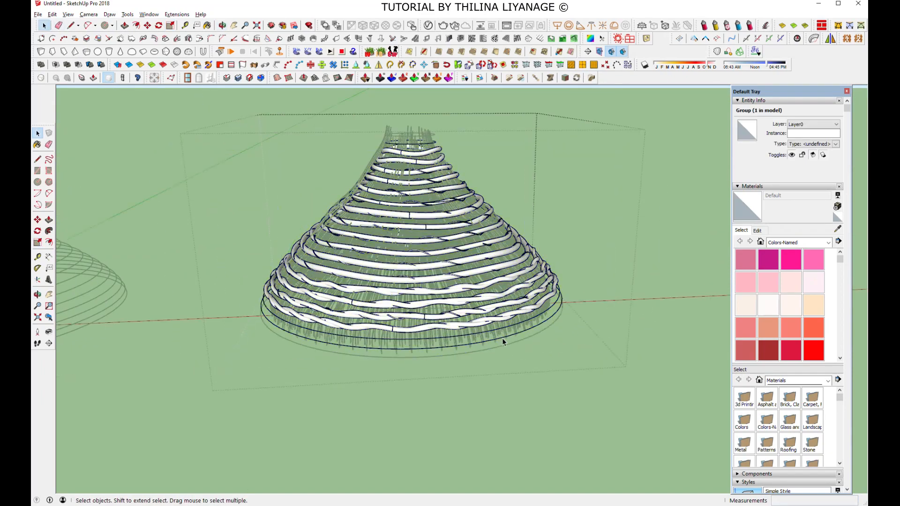
{"action": "middle_click_drag", "start_coordinate": [502, 341], "coordinate": [441, 134]}
{"action": "left_click", "coordinate": [474, 133]}
Open the rib form's group and copy one of its rib groups a very short distance
{"action": "double_click", "coordinate": [417, 167]}
{"action": "left_click", "coordinate": [417, 167]}
{"action": "left_click", "coordinate": [149, 27]}
{"action": "key", "text": "ctrl"}
{"action": "left_click", "coordinate": [480, 383]}
{"action": "left_click", "coordinate": [477, 383]}
Scale the copied rib group to about 0.86 along the blue axis and close the group
{"action": "left_click", "coordinate": [171, 26]}
{"action": "left_click_drag", "start_coordinate": [402, 157], "coordinate": [406, 142]}
{"action": "middle_click_drag", "start_coordinate": [406, 140], "coordinate": [408, 244]}
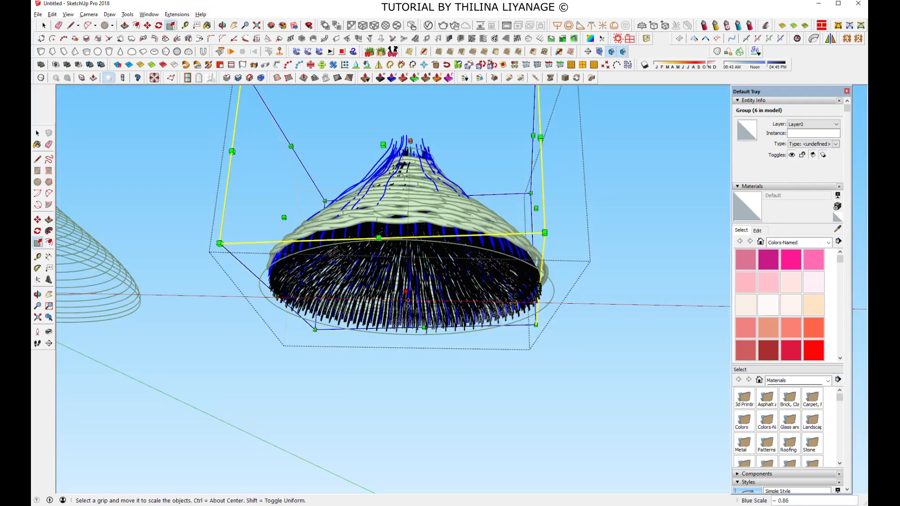
{"action": "left_click", "coordinate": [38, 134]}
{"action": "left_click", "coordinate": [166, 192]}
Delete the leftover guide ring at the base of the ring group
{"action": "middle_click_drag", "start_coordinate": [469, 267], "coordinate": [299, 317]}
{"action": "double_click", "coordinate": [502, 338]}
{"action": "left_click", "coordinate": [502, 338]}
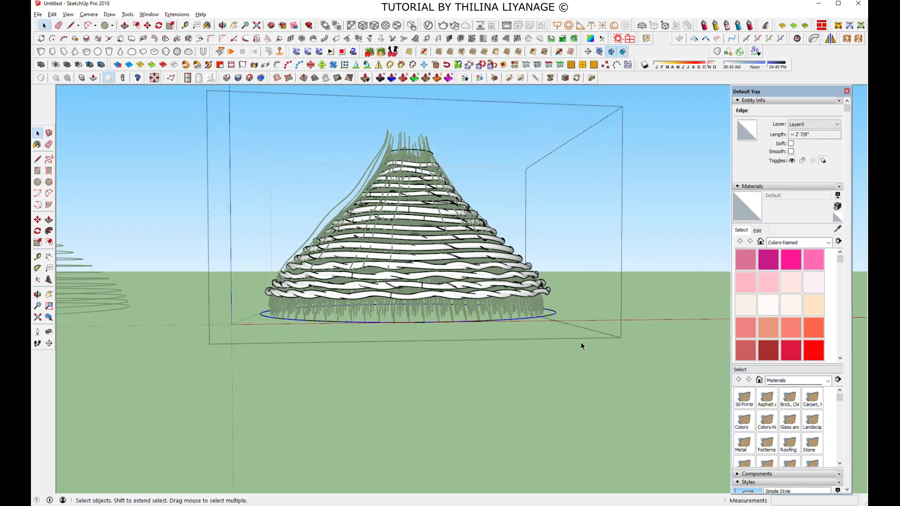
{"action": "left_click_drag", "start_coordinate": [231, 299], "coordinate": [576, 348]}
{"action": "double_click", "coordinate": [553, 315]}
{"action": "left_click", "coordinate": [554, 314]}
{"action": "key", "text": "Delete"}
Draw an upright rectangular face beside the woven form with the Line tool
{"action": "middle_click_drag", "start_coordinate": [554, 314], "coordinate": [450, 314]}
{"action": "scroll", "coordinate": [451, 314], "scroll_direction": "down", "scroll_amount": 2}
{"action": "middle_click_drag", "start_coordinate": [507, 297], "coordinate": [549, 315]}
{"action": "scroll", "coordinate": [680, 356], "scroll_direction": "down", "scroll_amount": 3}
{"action": "middle_click_drag", "start_coordinate": [724, 375], "coordinate": [681, 351]}
{"action": "scroll", "coordinate": [683, 352], "scroll_direction": "up", "scroll_amount": 3}
{"action": "scroll", "coordinate": [631, 323], "scroll_direction": "up", "scroll_amount": 4}
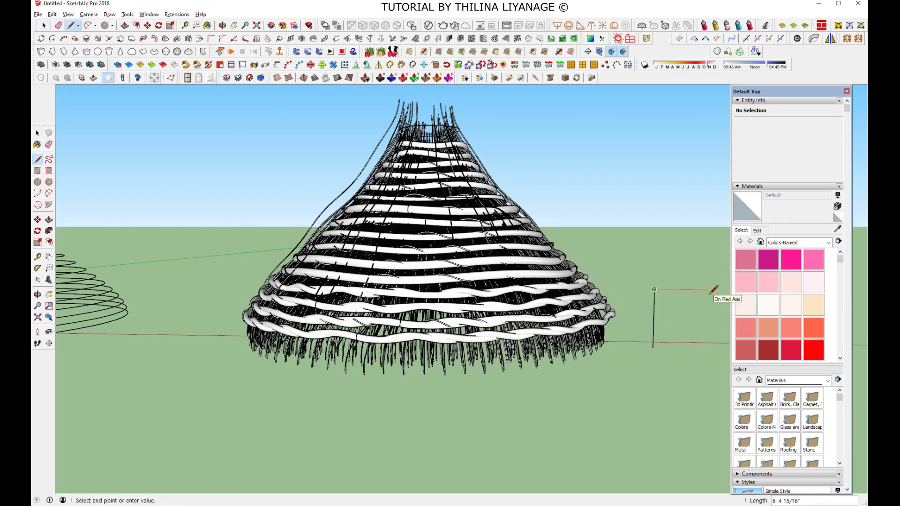
{"action": "left_click", "coordinate": [653, 348]}
{"action": "scroll", "coordinate": [356, 332], "scroll_direction": "down", "scroll_amount": 1}
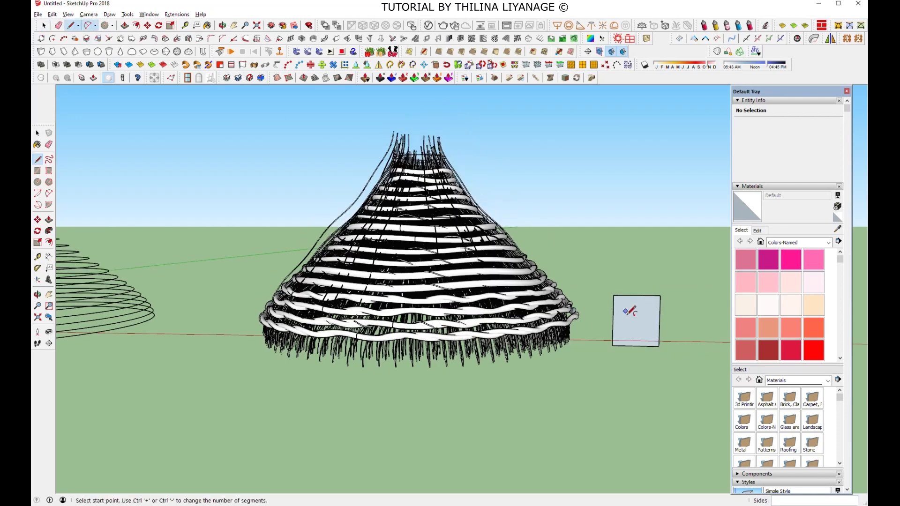
Draw connected tangent arcs across the upright face to form one flowing hook-shaped curve
{"action": "scroll", "coordinate": [630, 309], "scroll_direction": "up", "scroll_amount": 2}
{"action": "scroll", "coordinate": [638, 345], "scroll_direction": "up", "scroll_amount": 1}
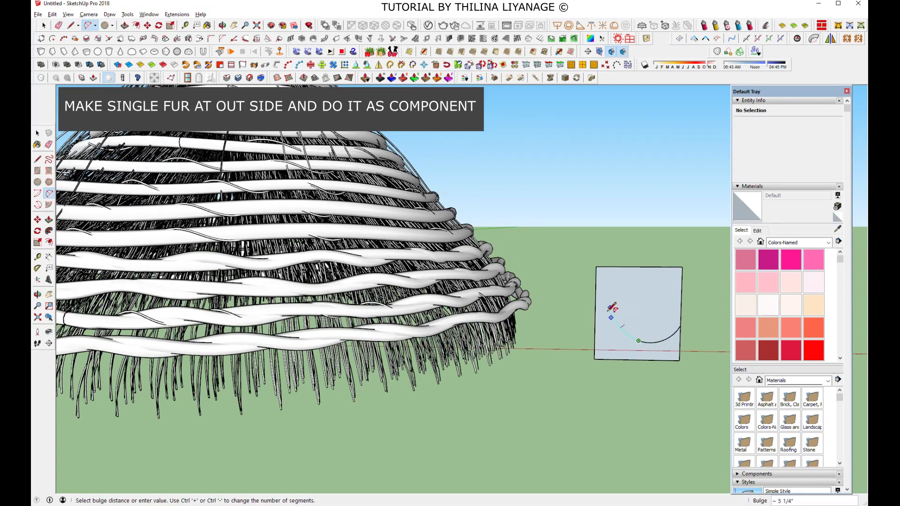
{"action": "scroll", "coordinate": [613, 310], "scroll_direction": "up", "scroll_amount": 2}
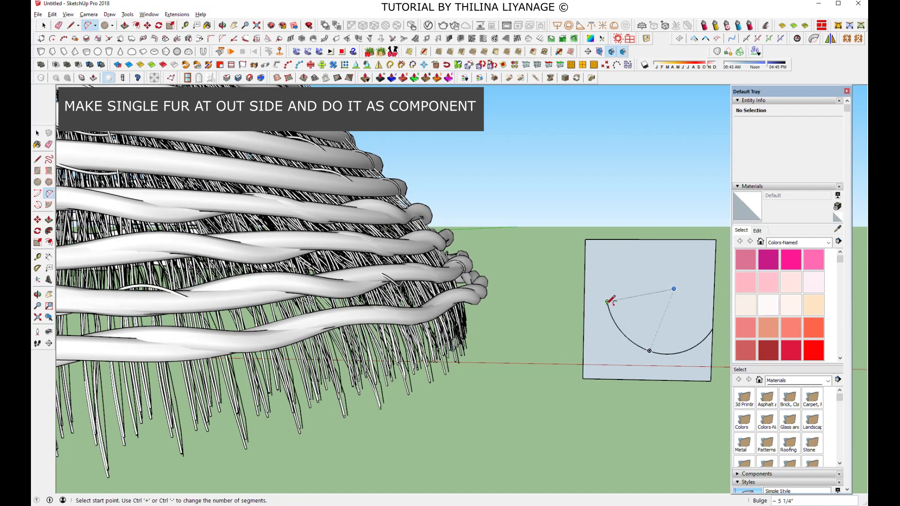
{"action": "double_click", "coordinate": [585, 255]}
Erase the rectangle's edges so that only the hook-shaped curve is left
{"action": "scroll", "coordinate": [584, 255], "scroll_direction": "down", "scroll_amount": 1}
{"action": "left_click", "coordinate": [57, 24]}
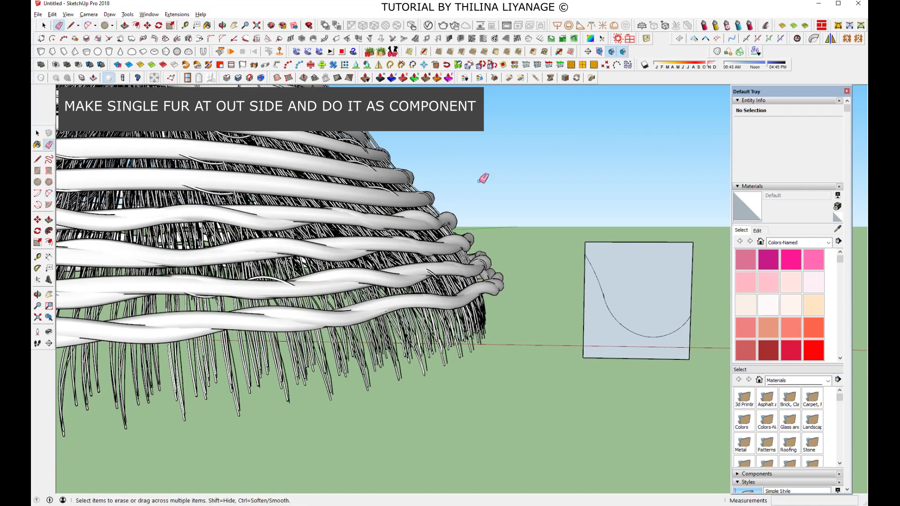
{"action": "left_click_drag", "start_coordinate": [687, 243], "coordinate": [690, 259]}
{"action": "left_click", "coordinate": [582, 355]}
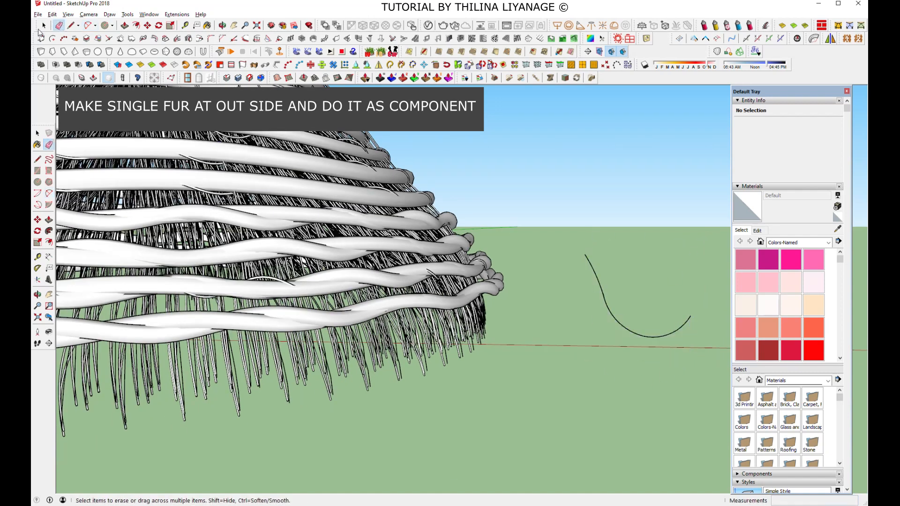
Select the hook-shaped curve and create a helix tube along it with both radii 3" and tube radius 3/8"
{"action": "left_click_drag", "start_coordinate": [713, 363], "coordinate": [712, 363]}
{"action": "left_click", "coordinate": [413, 65]}
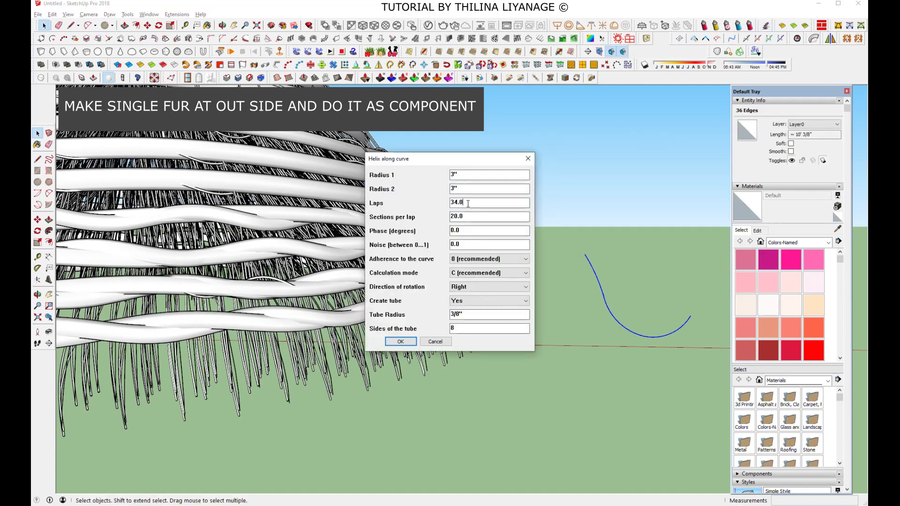
{"action": "left_click", "coordinate": [401, 342]}
{"action": "middle_click_drag", "start_coordinate": [409, 345], "coordinate": [468, 382]}
{"action": "scroll", "coordinate": [621, 330], "scroll_direction": "up", "scroll_amount": 1}
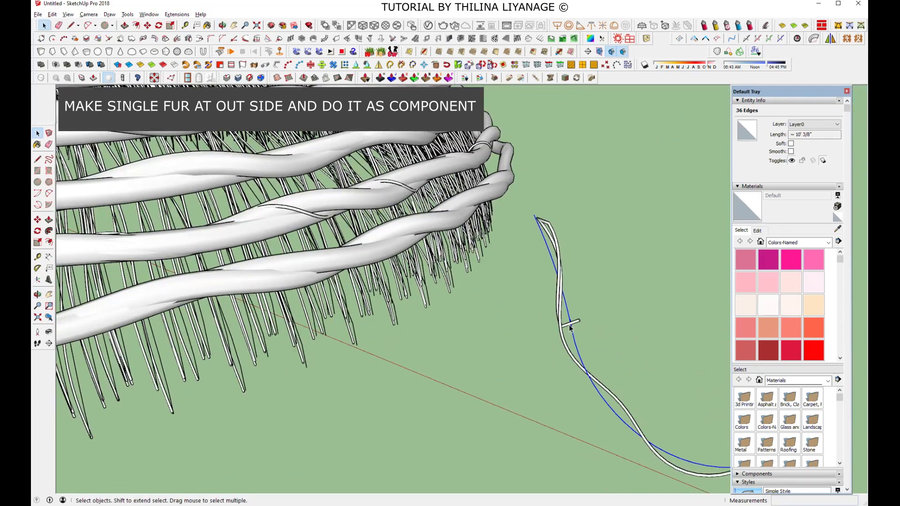
Undo the helix tube made along the hook-shaped curve
{"action": "double_click", "coordinate": [569, 325]}
{"action": "scroll", "coordinate": [438, 293], "scroll_direction": "down", "scroll_amount": 1}
{"action": "left_click", "coordinate": [438, 292]}
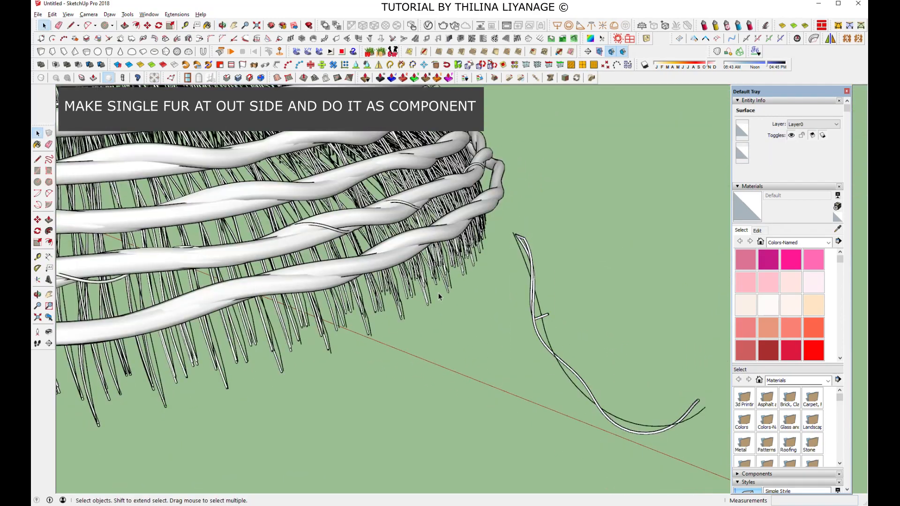
{"action": "key", "text": "ctrl+z"}
{"action": "scroll", "coordinate": [542, 303], "scroll_direction": "up", "scroll_amount": 5}
{"action": "scroll", "coordinate": [506, 295], "scroll_direction": "down", "scroll_amount": 10}
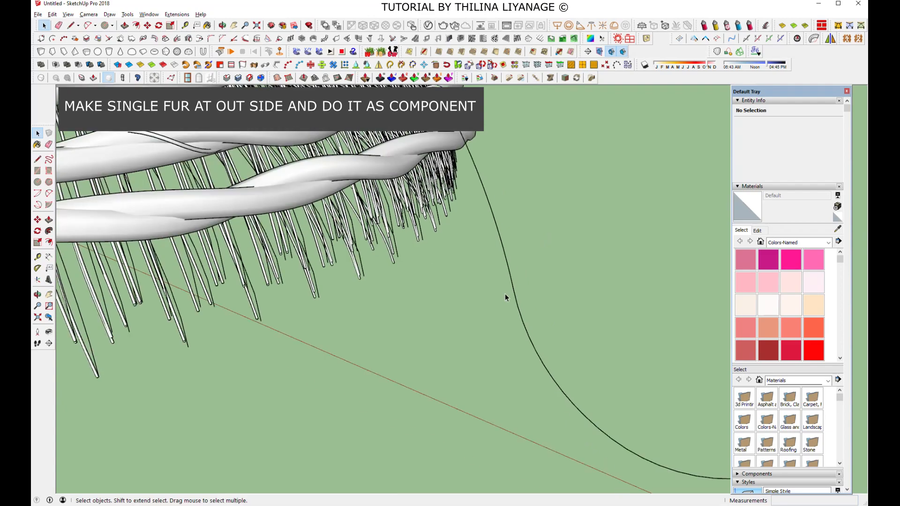
Select the whole hook-shaped curve and recreate the helix tube along it, entering 3 for a helix parameter
{"action": "left_click_drag", "start_coordinate": [475, 202], "coordinate": [670, 371]}
{"action": "left_click", "coordinate": [765, 25]}
{"action": "left_click", "coordinate": [402, 338]}
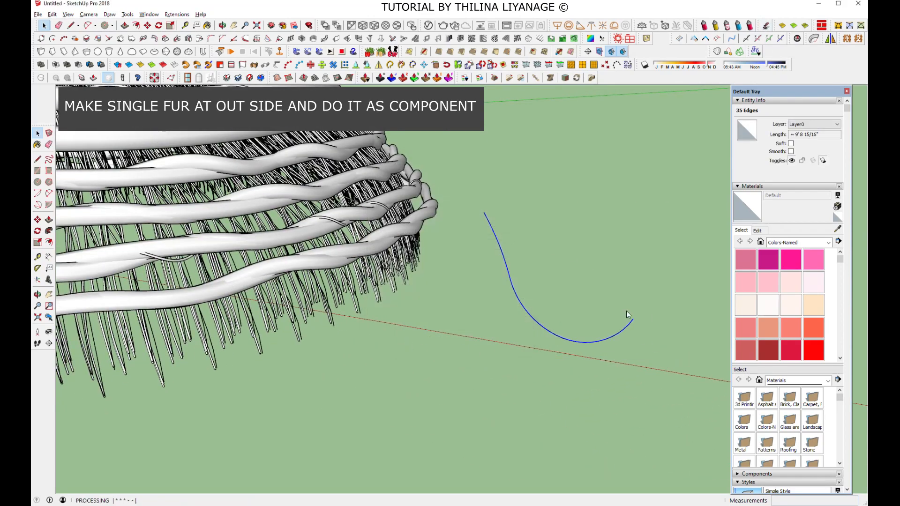
{"action": "left_click", "coordinate": [766, 25]}
{"action": "key", "text": "Tab"}
{"action": "key", "text": "Tab"}
{"action": "type", "text": "3"}
{"action": "left_click", "coordinate": [400, 342]}
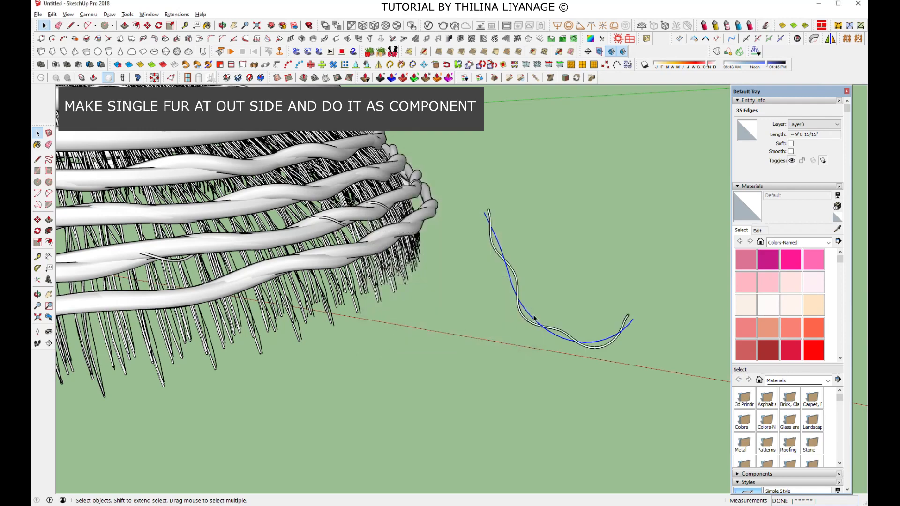
Move the new helix-tube strand clear of its hook-shaped guide curve
{"action": "left_click", "coordinate": [147, 25]}
{"action": "left_click", "coordinate": [487, 211]}
{"action": "left_click", "coordinate": [320, 274]}
Loft the stacked rings inside their group into a bell-shaped surface with Loft by Spline and leave the group
{"action": "middle_click_drag", "start_coordinate": [347, 342], "coordinate": [450, 305]}
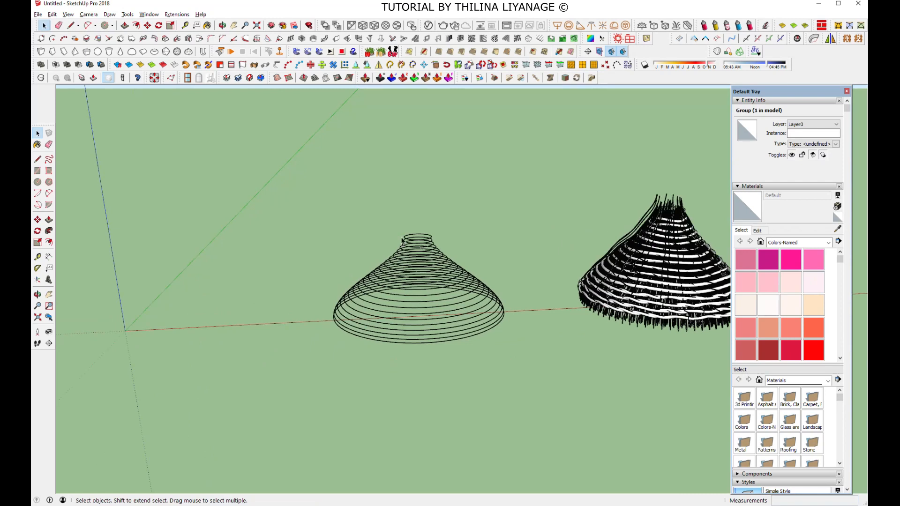
{"action": "left_click_drag", "start_coordinate": [285, 205], "coordinate": [504, 375]}
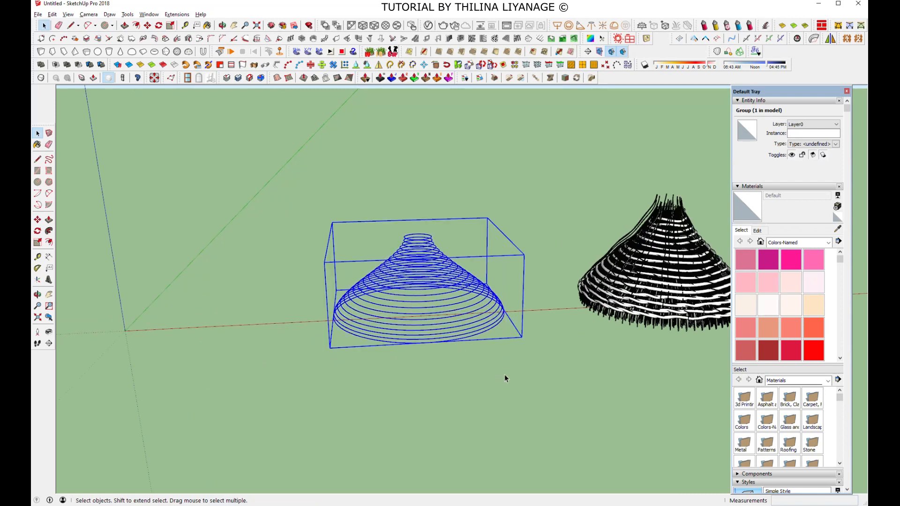
{"action": "double_click", "coordinate": [475, 316]}
{"action": "left_click_drag", "start_coordinate": [295, 195], "coordinate": [525, 379]}
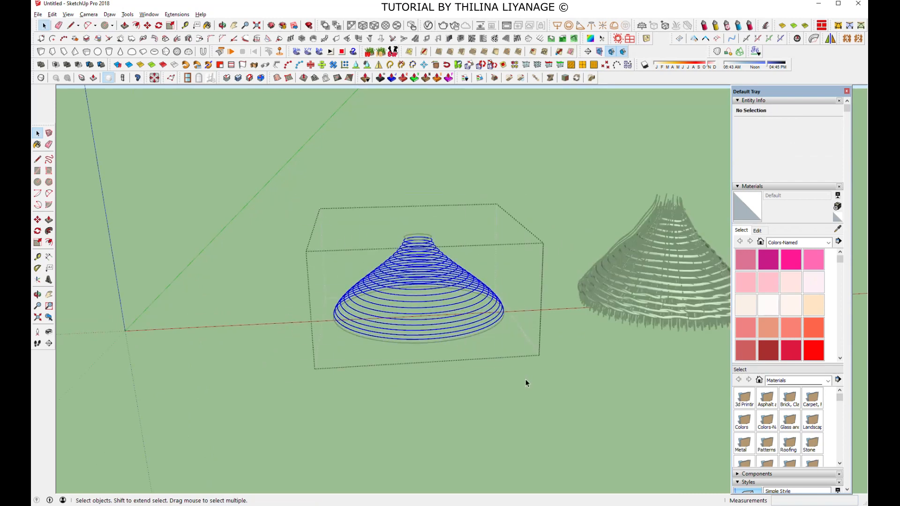
{"action": "left_click", "coordinate": [754, 50]}
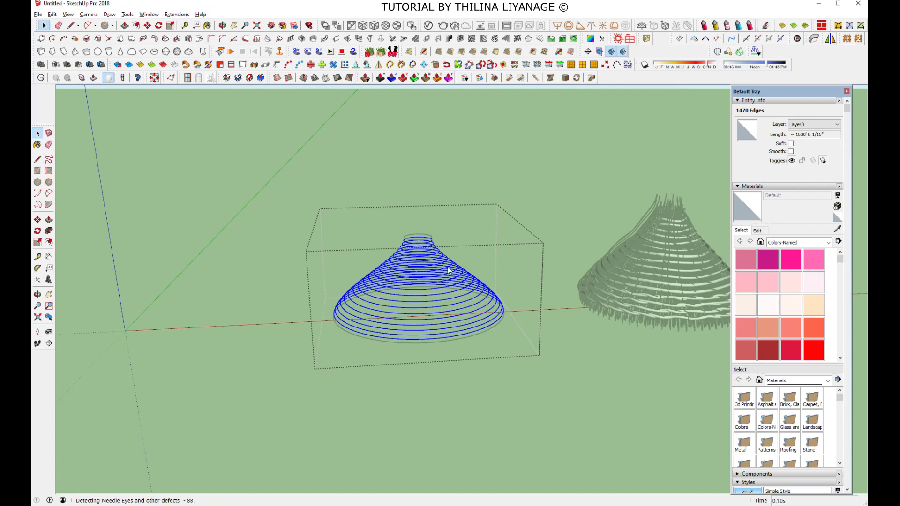
{"action": "left_click", "coordinate": [428, 288]}
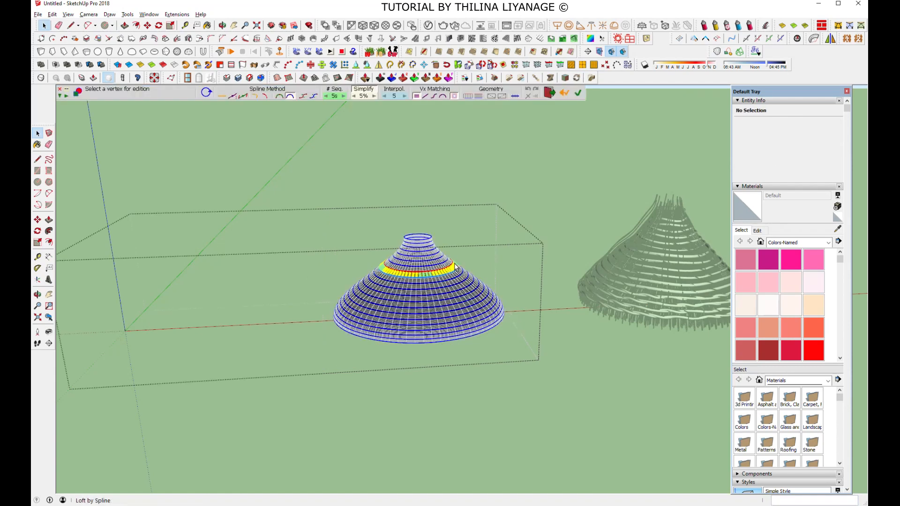
{"action": "left_click", "coordinate": [313, 249]}
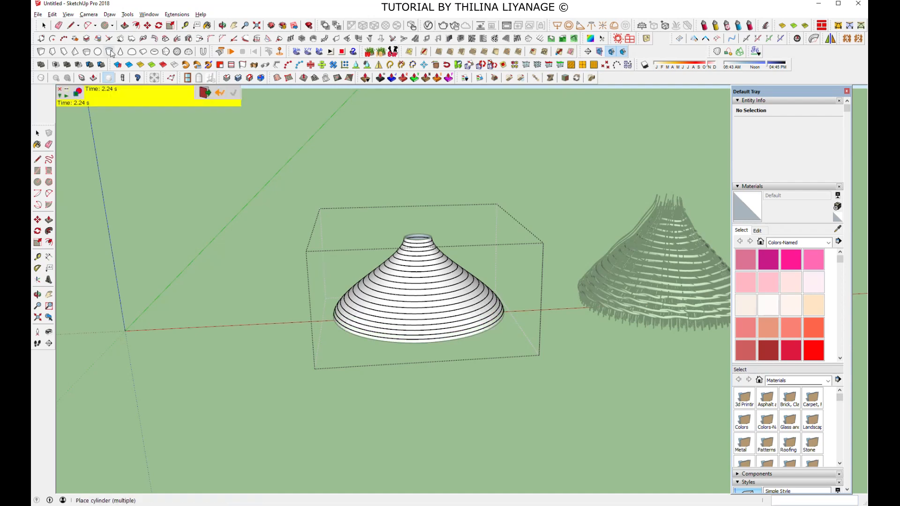
{"action": "left_click", "coordinate": [44, 25]}
{"action": "left_click", "coordinate": [437, 302]}
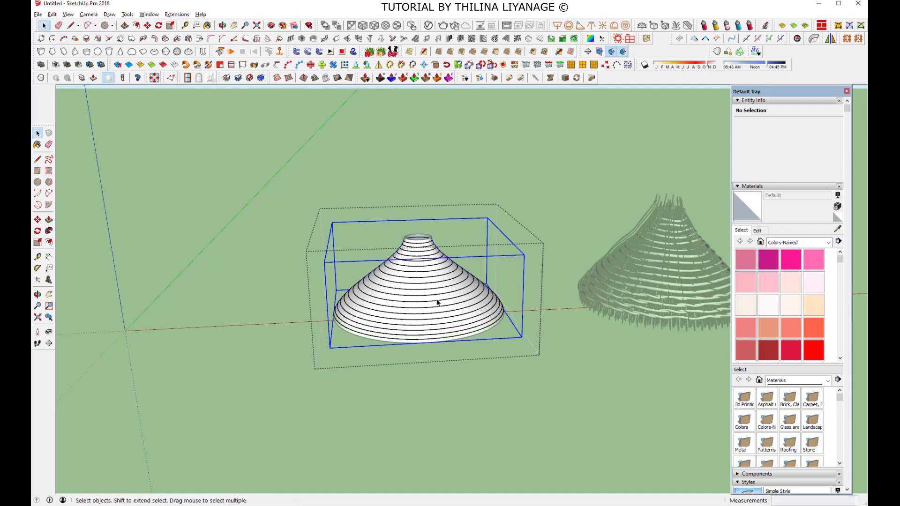
{"action": "left_click", "coordinate": [439, 303]}
{"action": "key", "text": "Escape"}
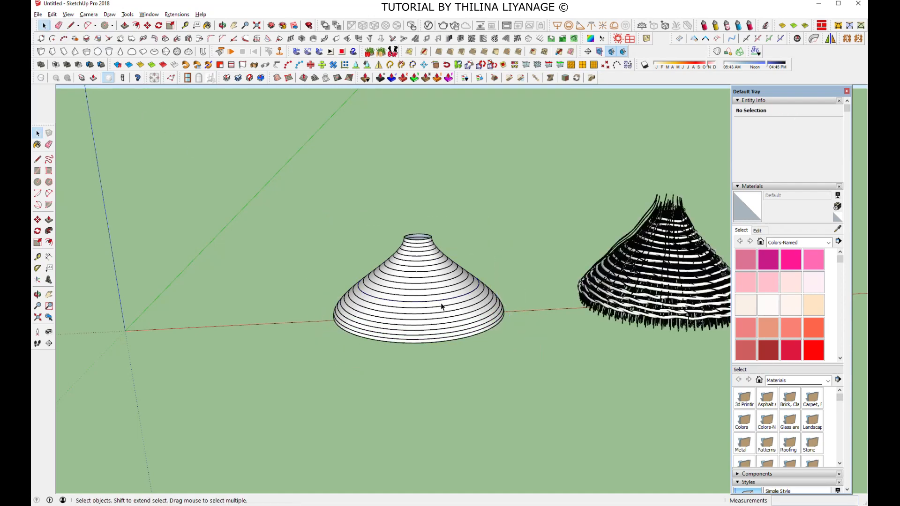
Copy the lofted bell group about 46' 5" away, on the side opposite the woven form
{"action": "left_click", "coordinate": [441, 306]}
{"action": "left_click", "coordinate": [149, 23]}
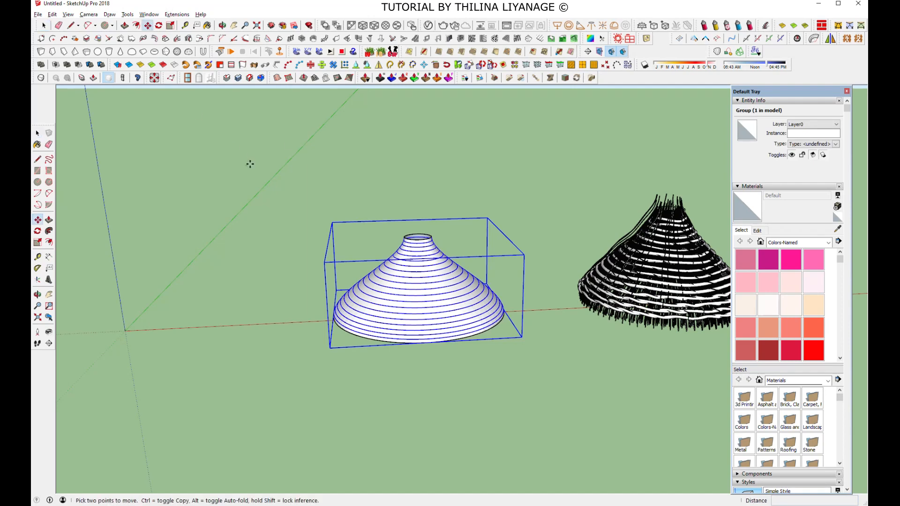
{"action": "scroll", "coordinate": [283, 178], "scroll_direction": "down", "scroll_amount": 1}
{"action": "left_click", "coordinate": [430, 369]}
{"action": "key", "text": "ctrl"}
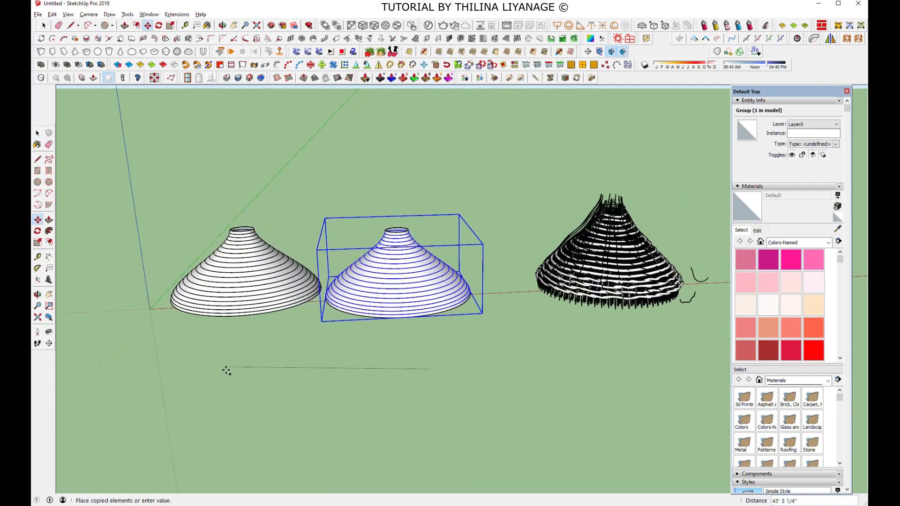
{"action": "left_click", "coordinate": [211, 389]}
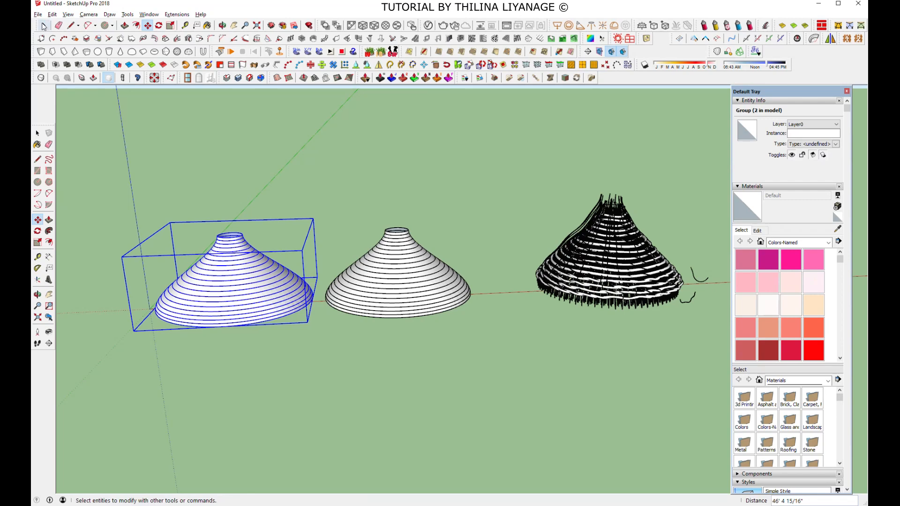
{"action": "left_click", "coordinate": [43, 25]}
{"action": "scroll", "coordinate": [246, 302], "scroll_direction": "up", "scroll_amount": 2}
{"action": "double_click", "coordinate": [246, 301]}
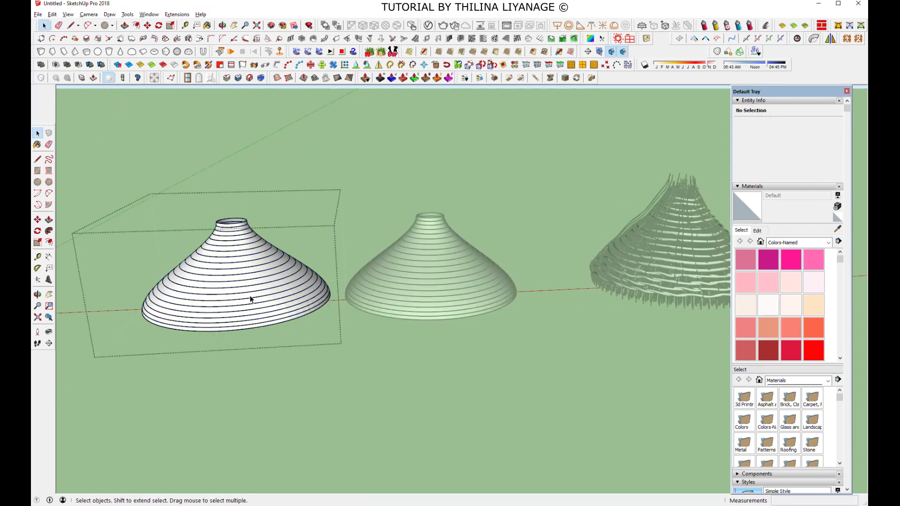
{"action": "left_click", "coordinate": [250, 298]}
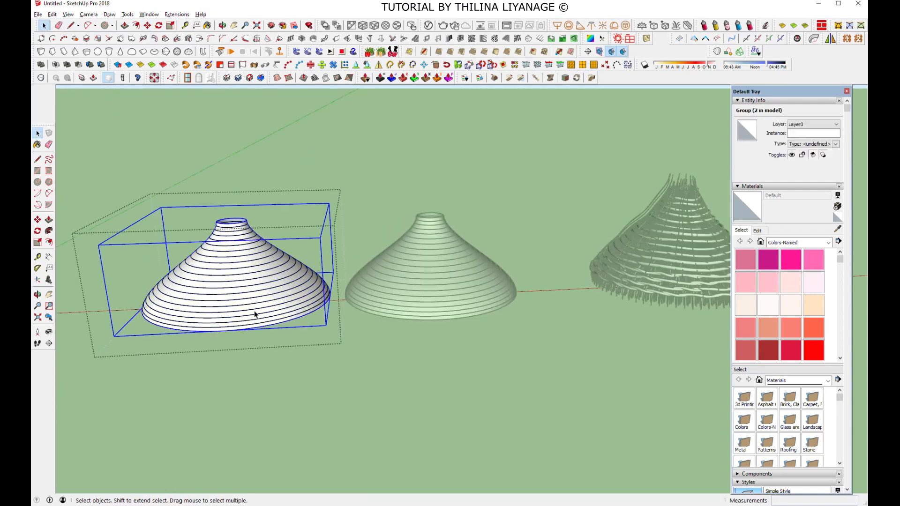
{"action": "double_click", "coordinate": [254, 314]}
{"action": "left_click", "coordinate": [255, 314]}
{"action": "middle_click_drag", "start_coordinate": [254, 314], "coordinate": [239, 281]}
{"action": "scroll", "coordinate": [239, 282], "scroll_direction": "down", "scroll_amount": 2}
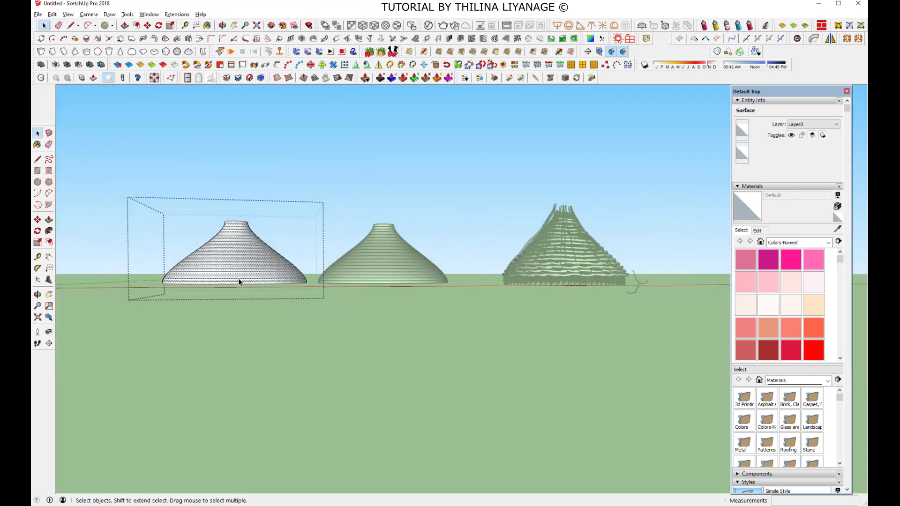
Convert the separate helix-tube strand beside the woven form into a component with the default settings
{"action": "left_click", "coordinate": [571, 280]}
{"action": "scroll", "coordinate": [570, 280], "scroll_direction": "up", "scroll_amount": 5}
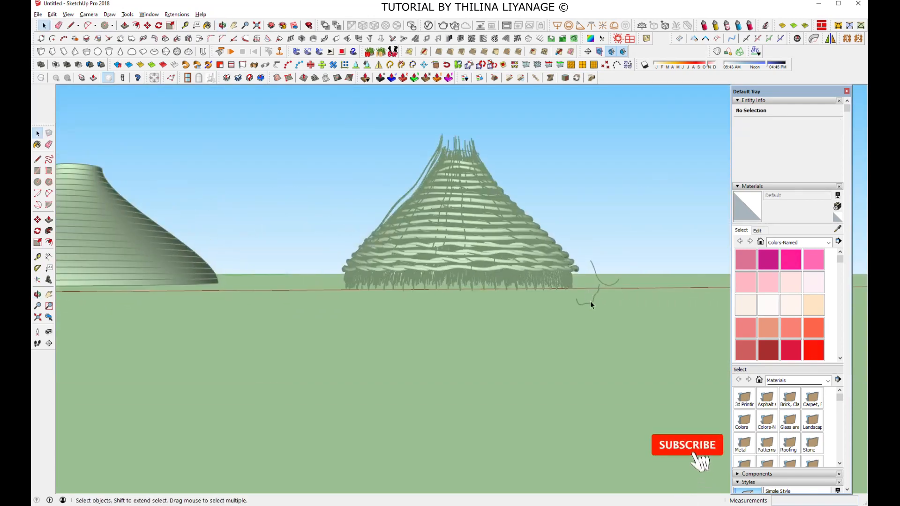
{"action": "left_click", "coordinate": [592, 302]}
{"action": "right_click", "coordinate": [592, 302]}
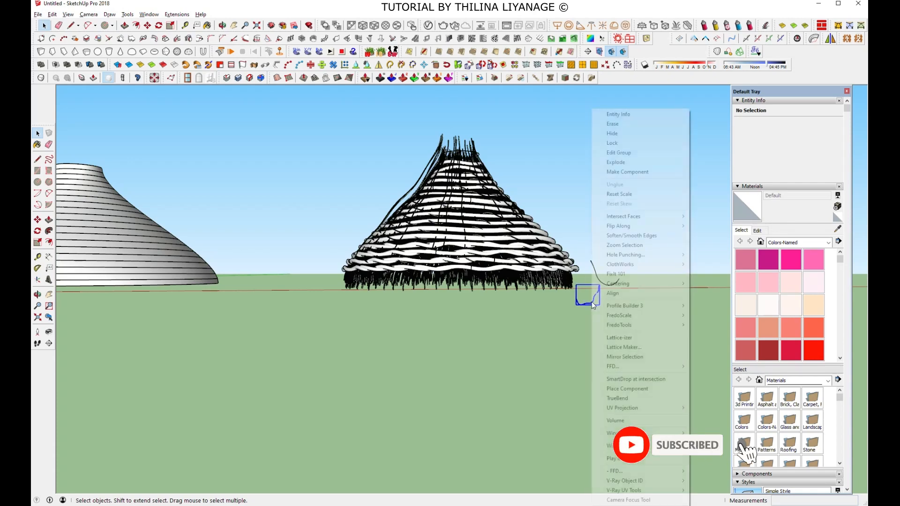
{"action": "left_click", "coordinate": [636, 172]}
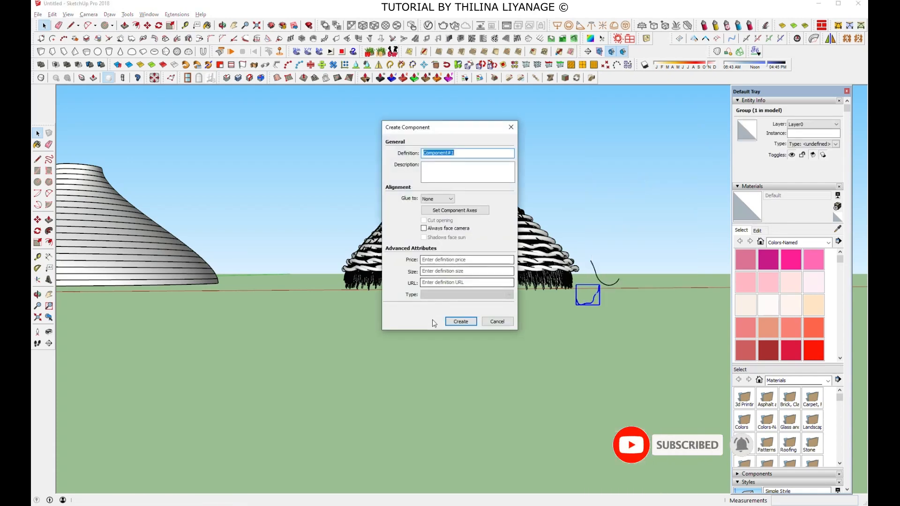
{"action": "left_click", "coordinate": [461, 322]}
Open the copied bell's nested groups and select its whole lofted surface
{"action": "scroll", "coordinate": [612, 295], "scroll_direction": "down", "scroll_amount": 5}
{"action": "scroll", "coordinate": [612, 294], "scroll_direction": "down", "scroll_amount": 3}
{"action": "scroll", "coordinate": [225, 296], "scroll_direction": "up", "scroll_amount": 5}
{"action": "scroll", "coordinate": [287, 290], "scroll_direction": "up", "scroll_amount": 5}
{"action": "double_click", "coordinate": [295, 292]}
{"action": "left_click", "coordinate": [295, 291]}
{"action": "double_click", "coordinate": [296, 291]}
{"action": "triple_click", "coordinate": [296, 288]}
{"action": "left_click", "coordinate": [300, 287]}
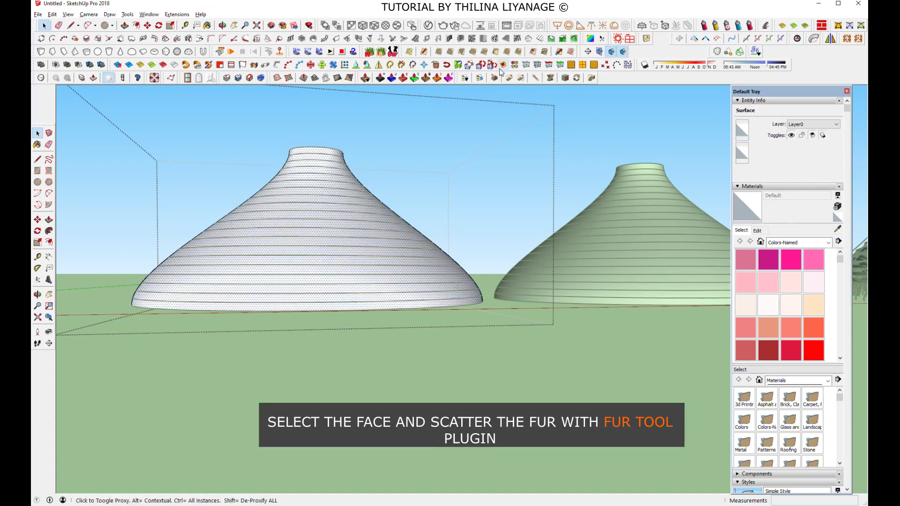
Configure the Fur tool to make fur by the strand component with density 10 and a maximum of 10 per face
{"action": "left_click", "coordinate": [381, 51]}
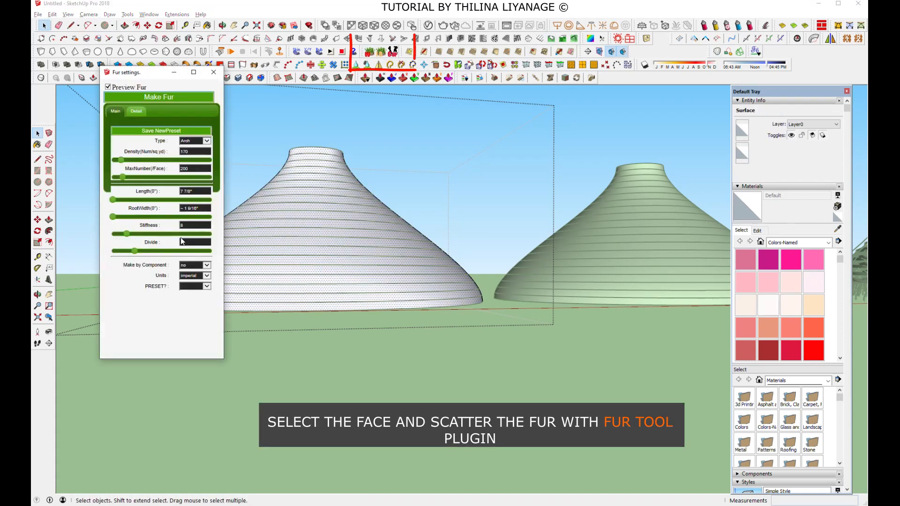
{"action": "left_click", "coordinate": [206, 265]}
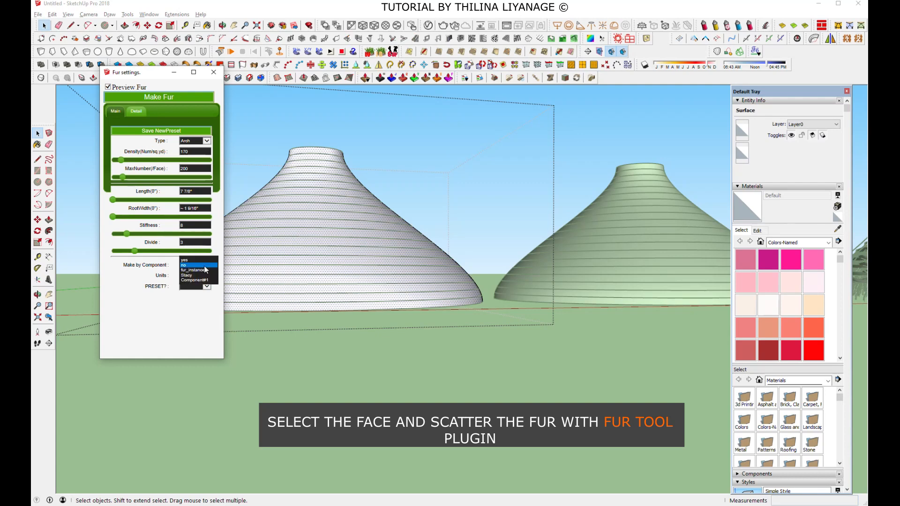
{"action": "left_click", "coordinate": [193, 277]}
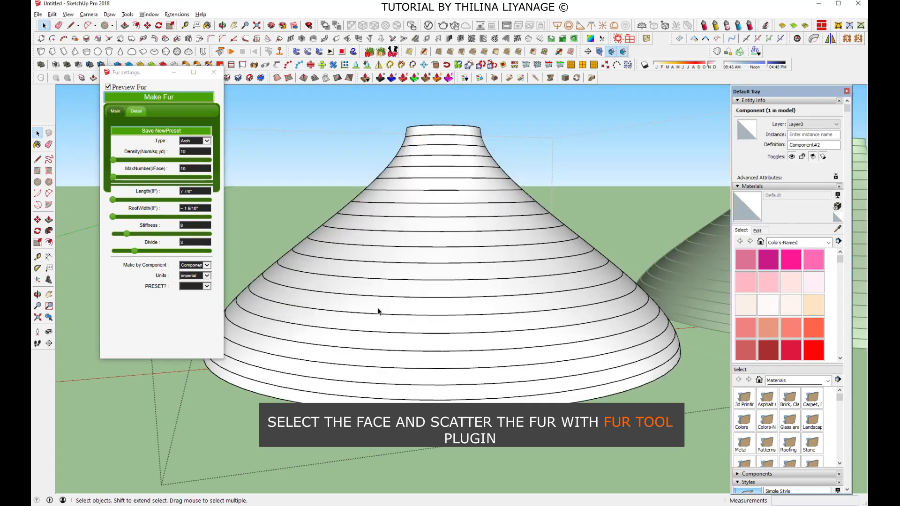
Paste the strand component onto the copied bell inside its group and reselect the lofted surface
{"action": "left_click", "coordinate": [378, 312]}
{"action": "left_click", "coordinate": [378, 305]}
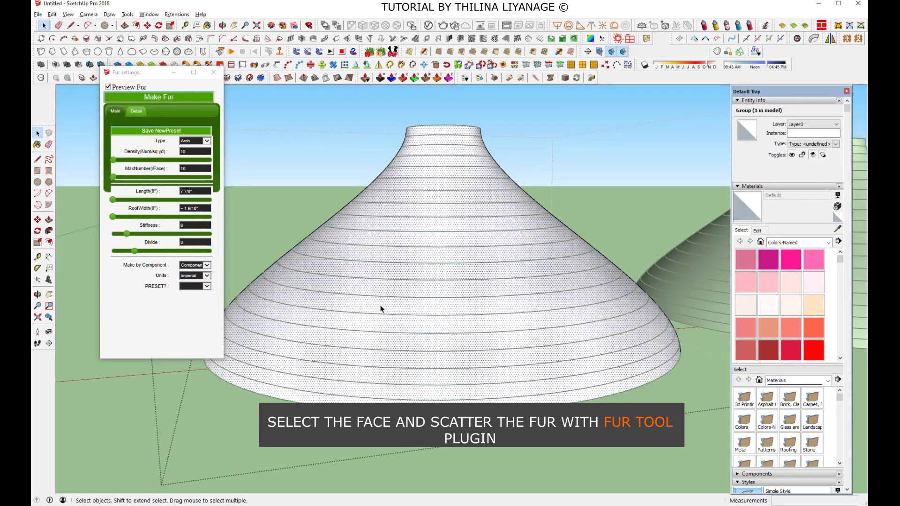
{"action": "key", "text": "ctrl+v"}
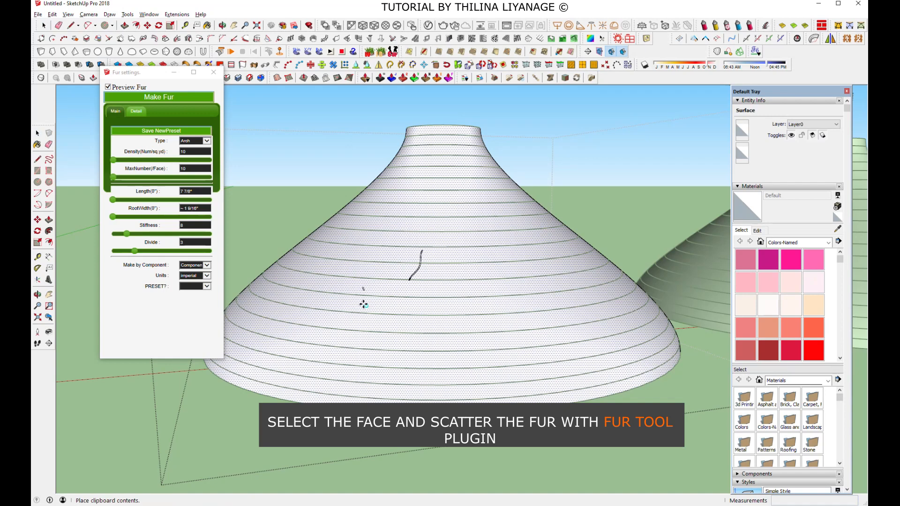
{"action": "left_click", "coordinate": [364, 305]}
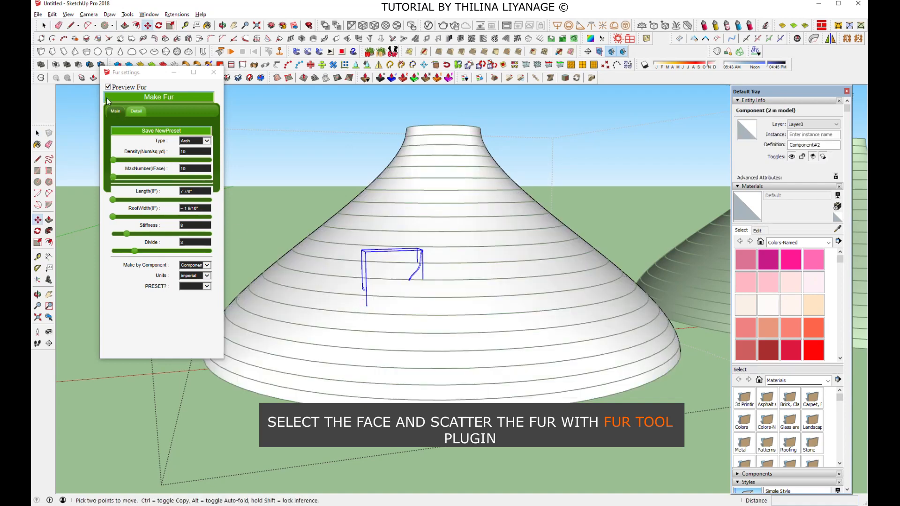
{"action": "left_click", "coordinate": [43, 26]}
{"action": "left_click", "coordinate": [427, 288]}
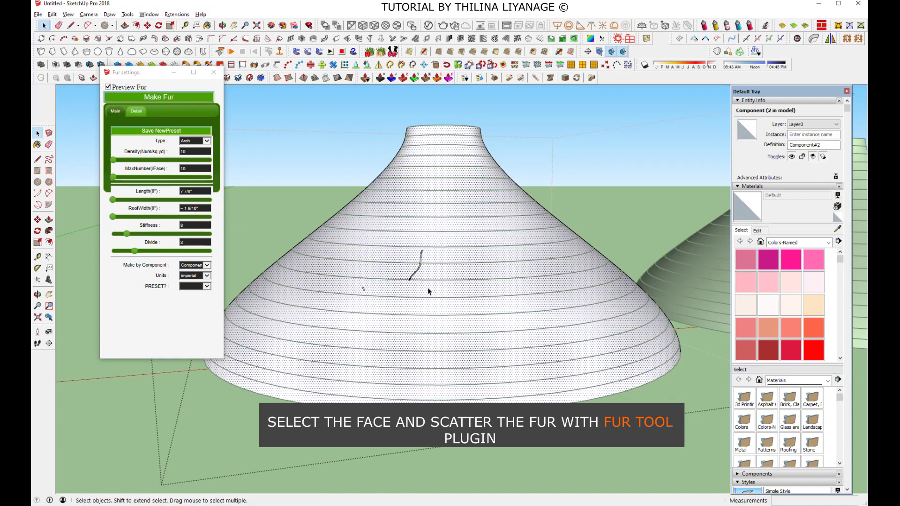
Set Make by Component to Component#2 and generate the fur over the selected bell surface
{"action": "left_click", "coordinate": [207, 265]}
{"action": "left_click", "coordinate": [208, 266]}
{"action": "left_click", "coordinate": [207, 265]}
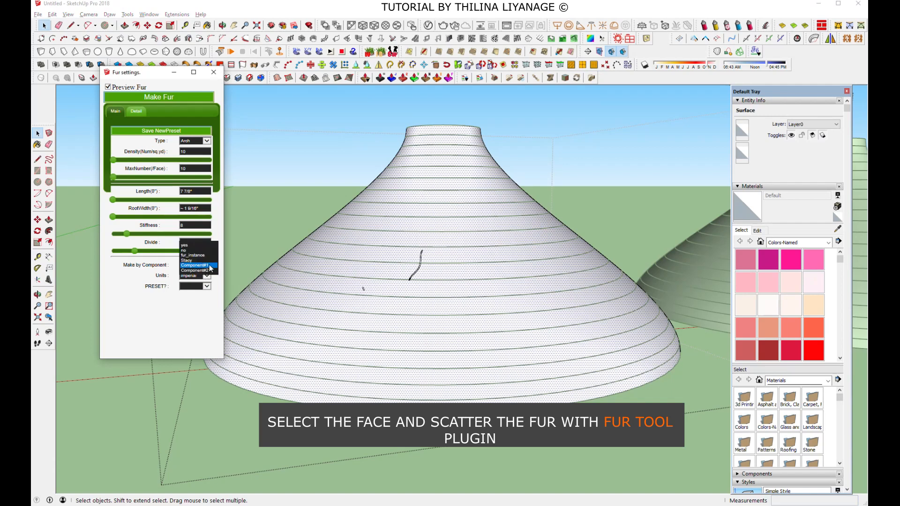
{"action": "left_click", "coordinate": [205, 271]}
{"action": "left_click", "coordinate": [168, 98]}
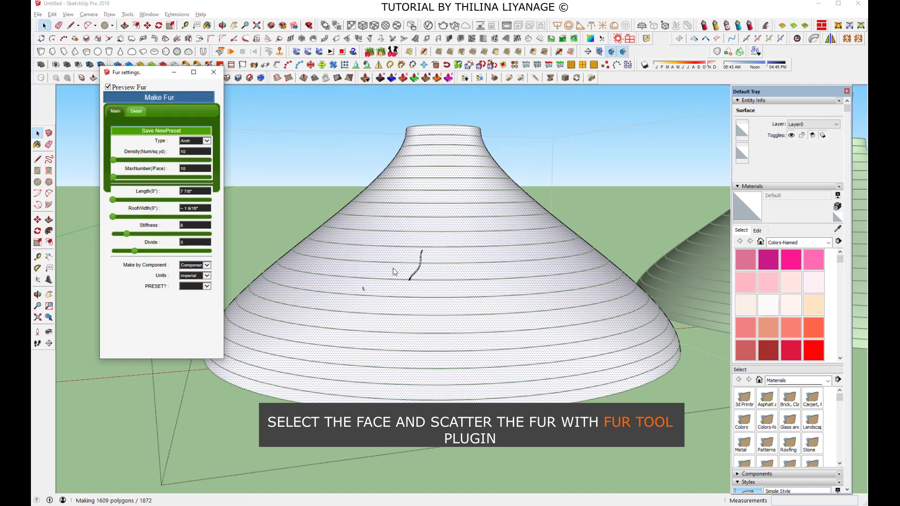
Move the fur-covered bell group onto the woven bell-shaped form
{"action": "middle_click_drag", "start_coordinate": [510, 272], "coordinate": [304, 351]}
{"action": "left_click", "coordinate": [301, 350]}
{"action": "scroll", "coordinate": [301, 350], "scroll_direction": "down", "scroll_amount": 5}
{"action": "key", "text": "m"}
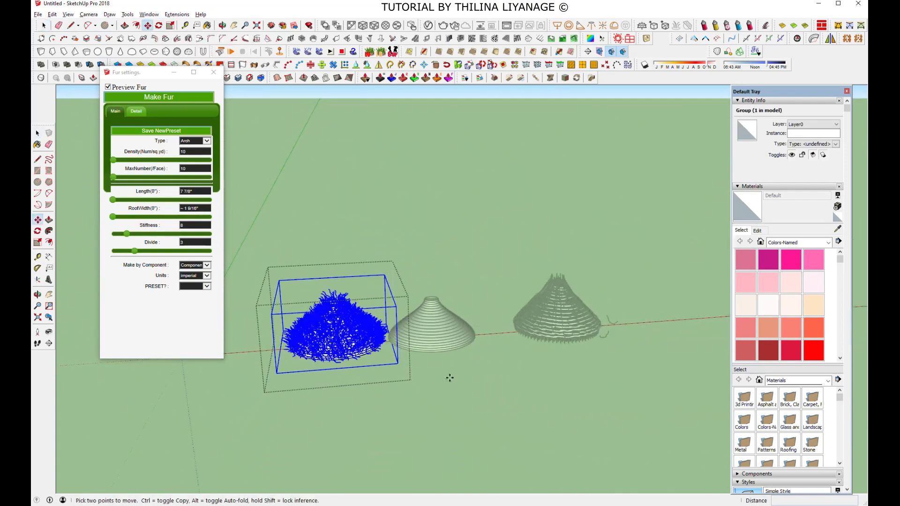
{"action": "left_click", "coordinate": [450, 378]}
{"action": "left_click", "coordinate": [630, 383]}
Scale the fur-covered bell to about 0.92 and adjust its height so that it fits the woven form
{"action": "scroll", "coordinate": [631, 382], "scroll_direction": "up", "scroll_amount": 5}
{"action": "left_click", "coordinate": [172, 25]}
{"action": "left_click", "coordinate": [615, 233]}
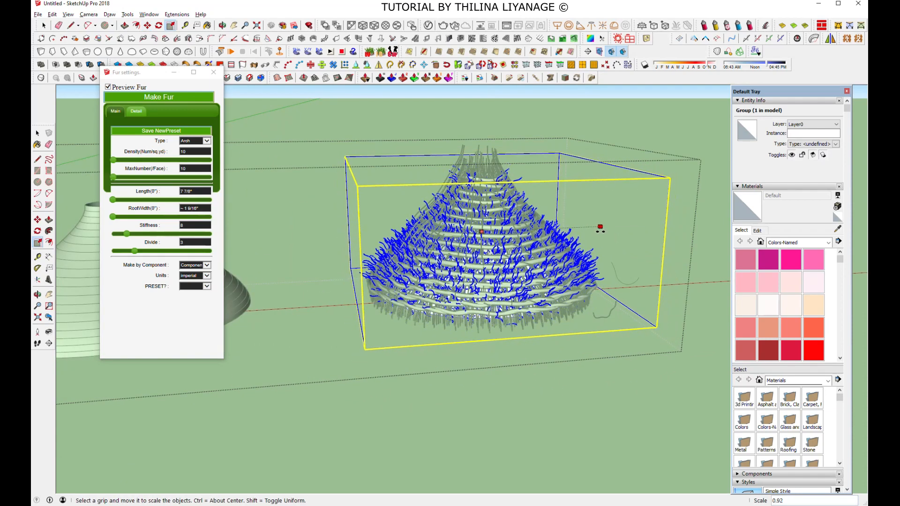
{"action": "left_click", "coordinate": [582, 302]}
{"action": "middle_click_drag", "start_coordinate": [583, 302], "coordinate": [547, 138]}
{"action": "left_click", "coordinate": [471, 310]}
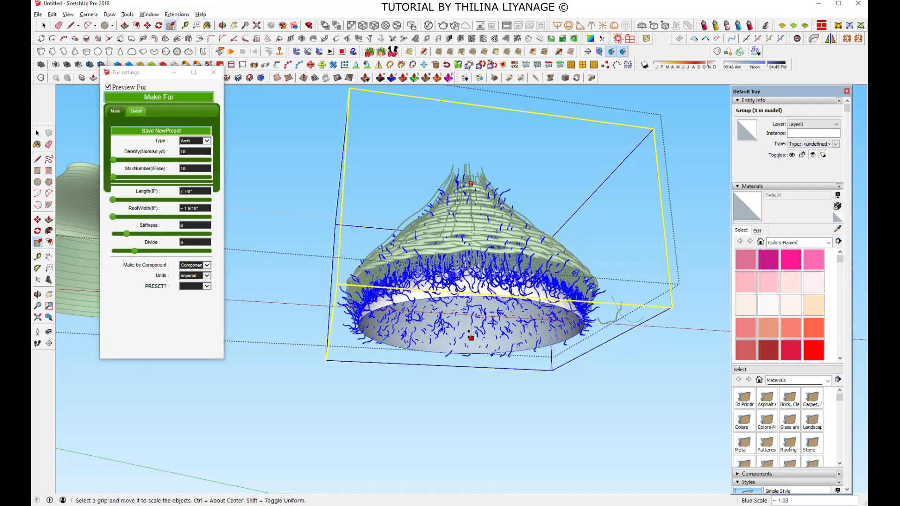
{"action": "left_click", "coordinate": [471, 318]}
{"action": "key", "text": "space"}
{"action": "scroll", "coordinate": [483, 257], "scroll_direction": "up", "scroll_amount": 3}
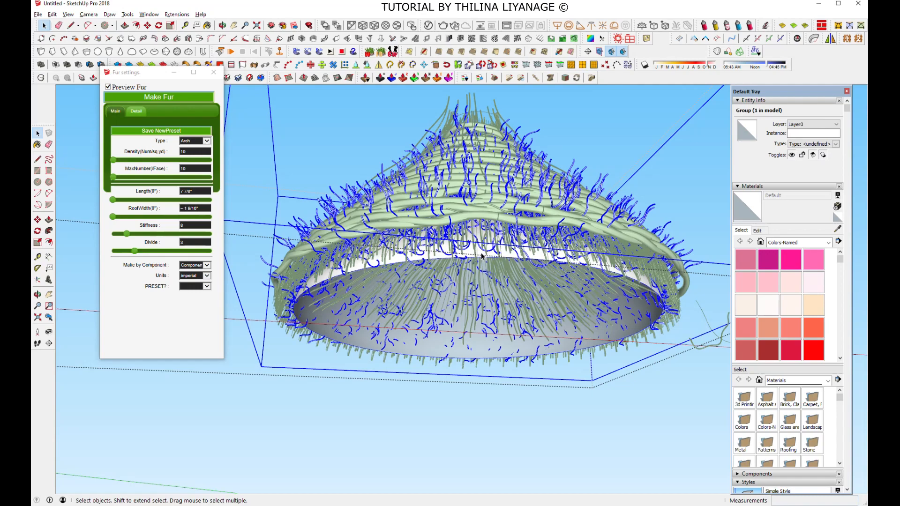
Open the bell group, select its lofted surface, and generate fur with Make by Component set to yes and Length 10
{"action": "double_click", "coordinate": [481, 257]}
{"action": "double_click", "coordinate": [471, 276]}
{"action": "middle_click_drag", "start_coordinate": [472, 275], "coordinate": [455, 377]}
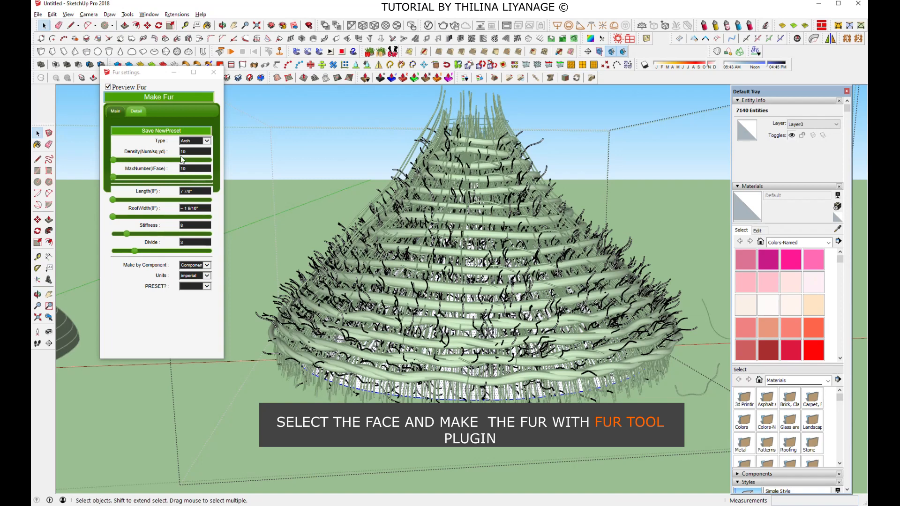
{"action": "left_click", "coordinate": [207, 265]}
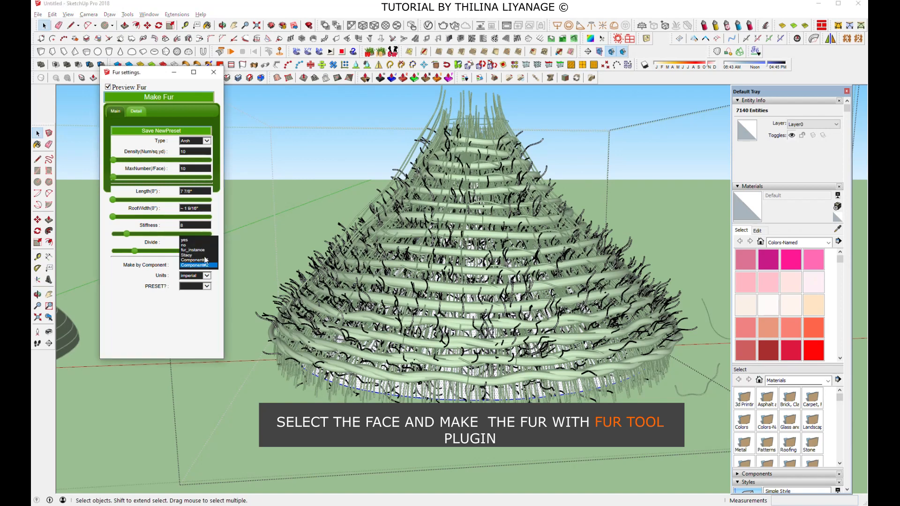
{"action": "left_click", "coordinate": [206, 265]}
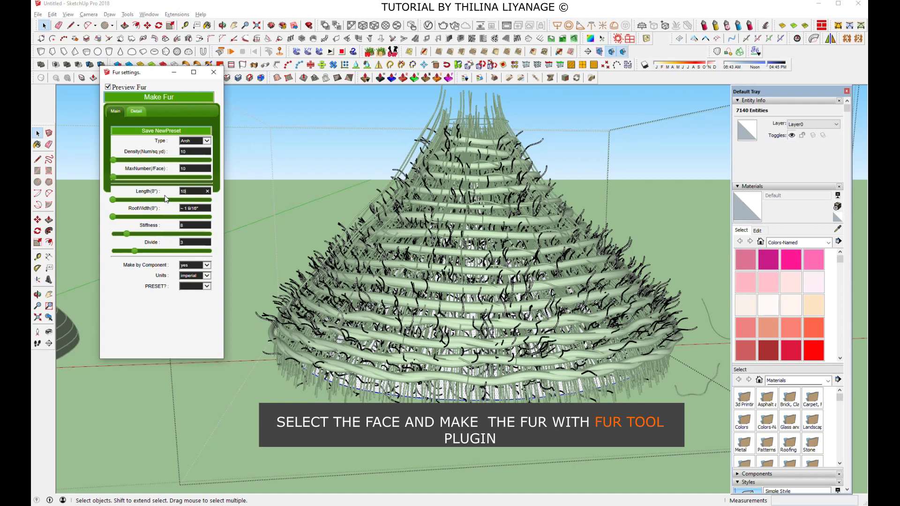
{"action": "left_click", "coordinate": [163, 97]}
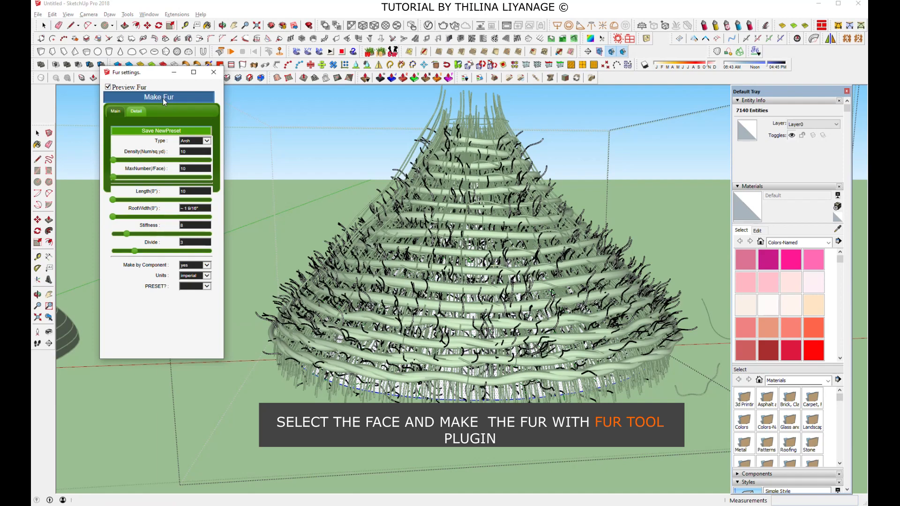
Hide the rest of the model while editing the fur-covered bell group
{"action": "scroll", "coordinate": [489, 343], "scroll_direction": "up", "scroll_amount": 2}
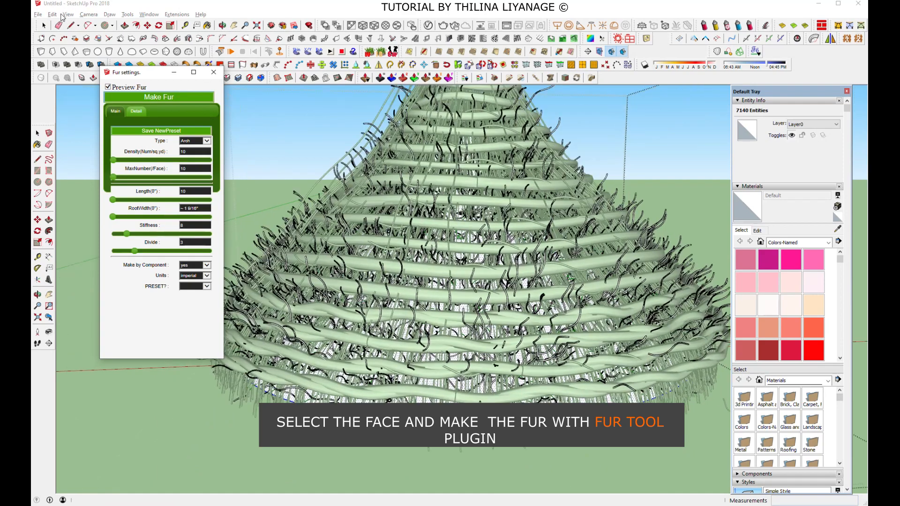
{"action": "left_click", "coordinate": [63, 16]}
{"action": "mouse_move", "coordinate": [136, 146]}
{"action": "left_click", "coordinate": [202, 149]}
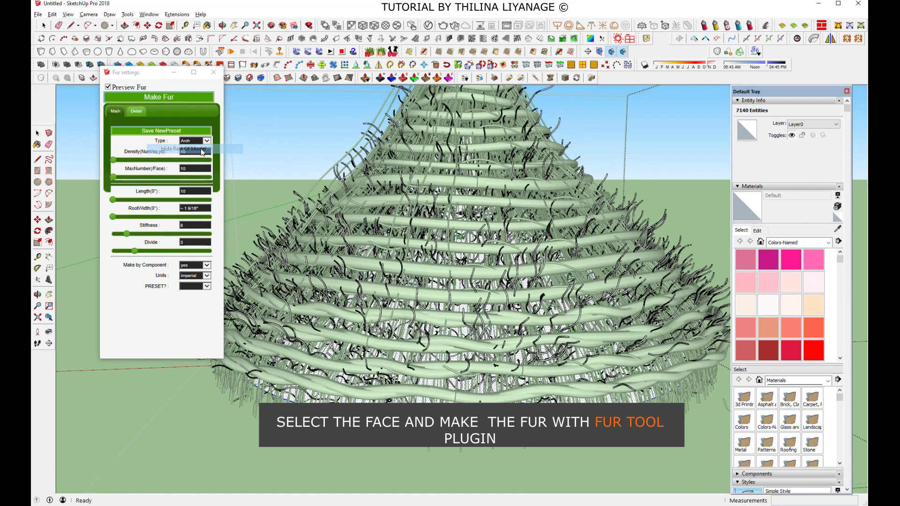
{"action": "scroll", "coordinate": [507, 376], "scroll_direction": "up", "scroll_amount": 5}
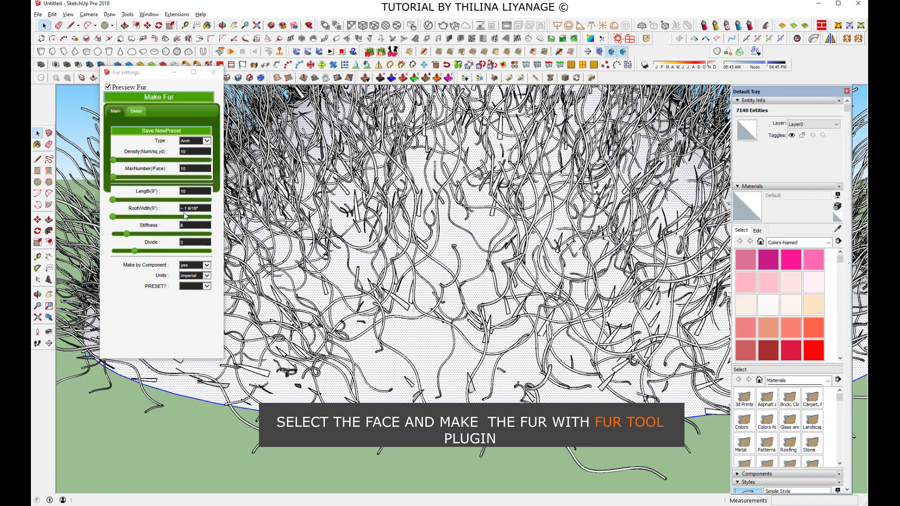
Generate denser fur on the bell surface with root width .4, length 24, density 200 and a maximum of 200 per face
{"action": "left_click_drag", "start_coordinate": [203, 208], "coordinate": [168, 210]}
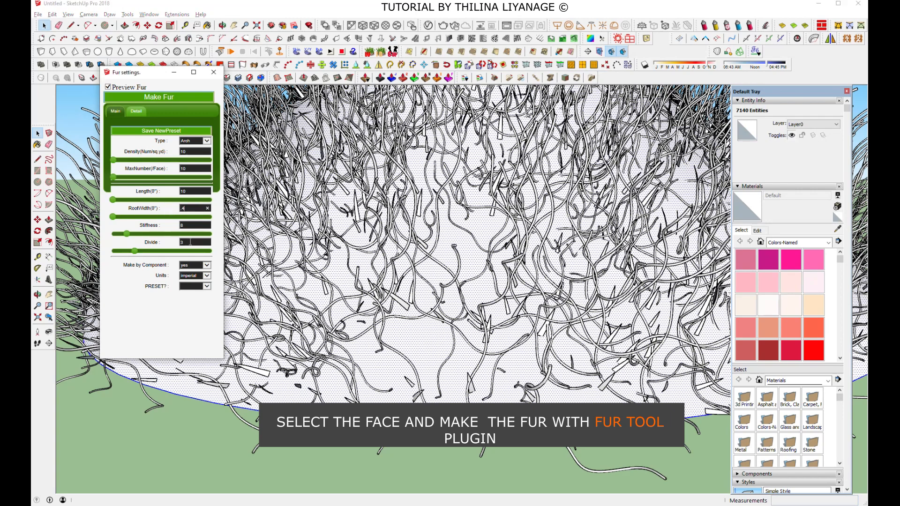
{"action": "key", "text": "Return"}
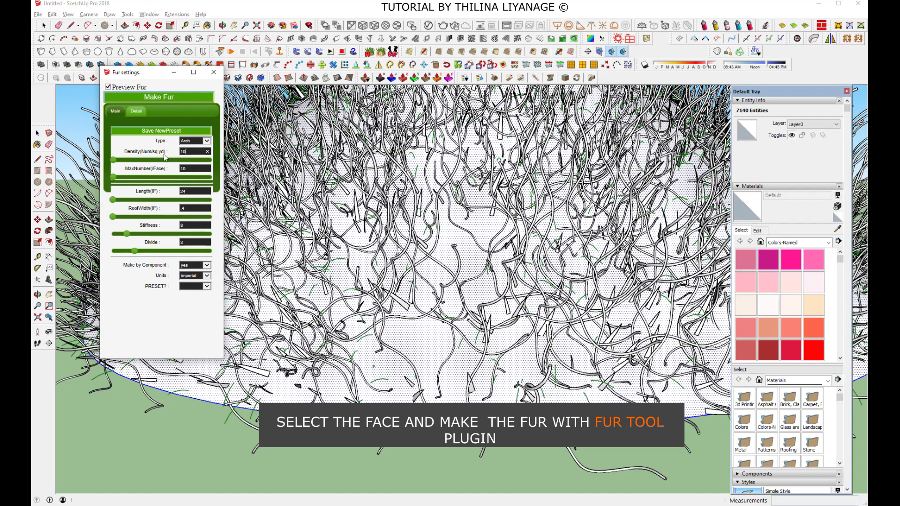
{"action": "left_click_drag", "start_coordinate": [196, 153], "coordinate": [165, 158]}
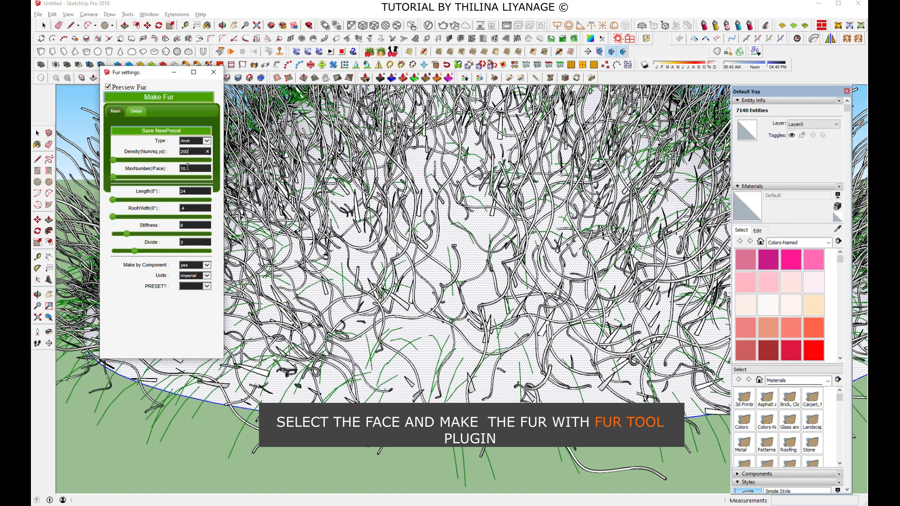
{"action": "key", "text": "Return"}
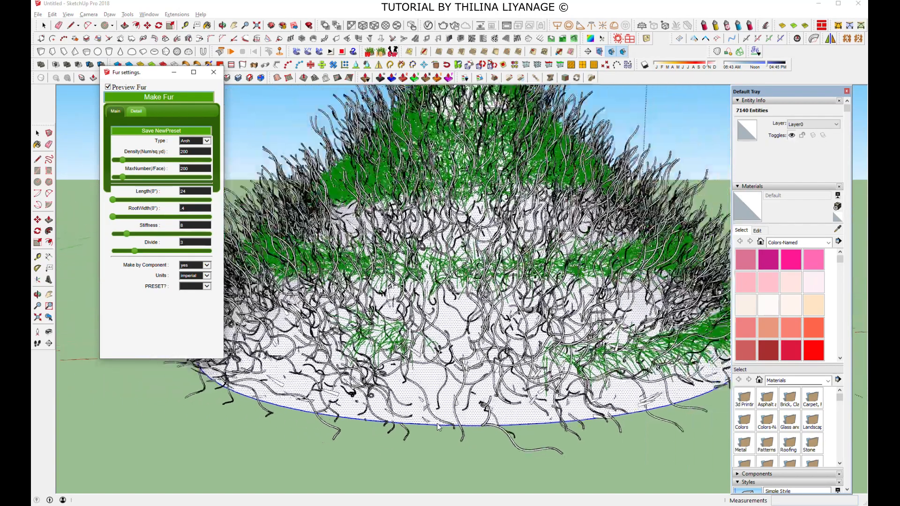
{"action": "middle_click_drag", "start_coordinate": [439, 427], "coordinate": [486, 288]}
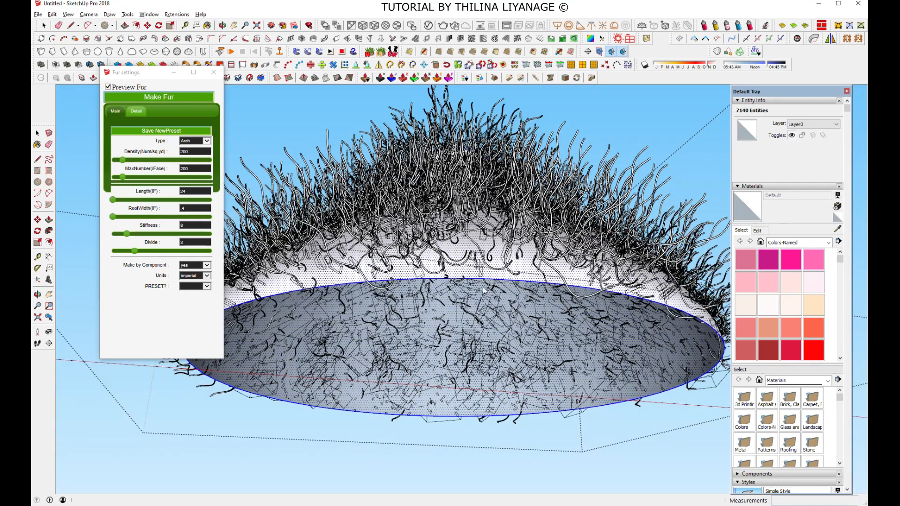
{"action": "left_click", "coordinate": [162, 99]}
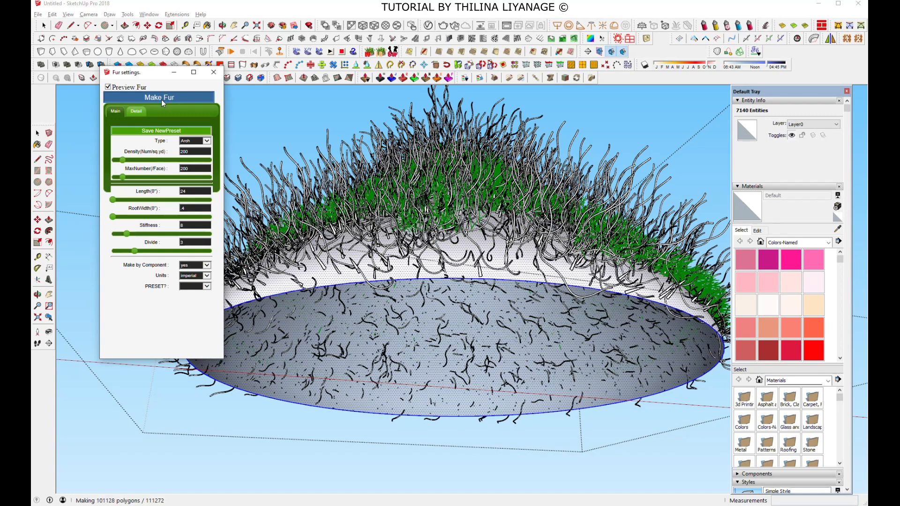
Delete the lofted bell surface beneath the generated fur strands
{"action": "middle_click_drag", "start_coordinate": [488, 305], "coordinate": [509, 392]}
{"action": "scroll", "coordinate": [509, 392], "scroll_direction": "up", "scroll_amount": 3}
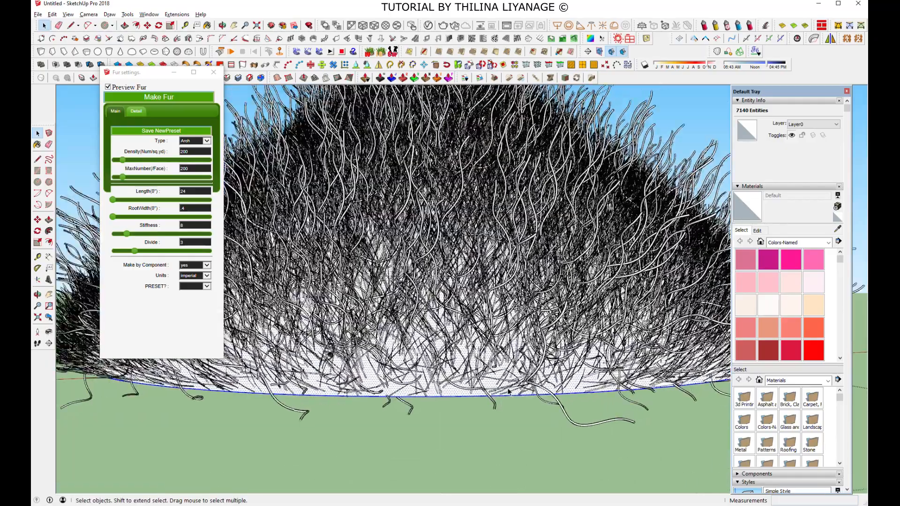
{"action": "scroll", "coordinate": [509, 392], "scroll_direction": "up", "scroll_amount": 1}
{"action": "scroll", "coordinate": [509, 392], "scroll_direction": "down", "scroll_amount": 4}
{"action": "scroll", "coordinate": [469, 392], "scroll_direction": "up", "scroll_amount": 3}
{"action": "key", "text": "Delete"}
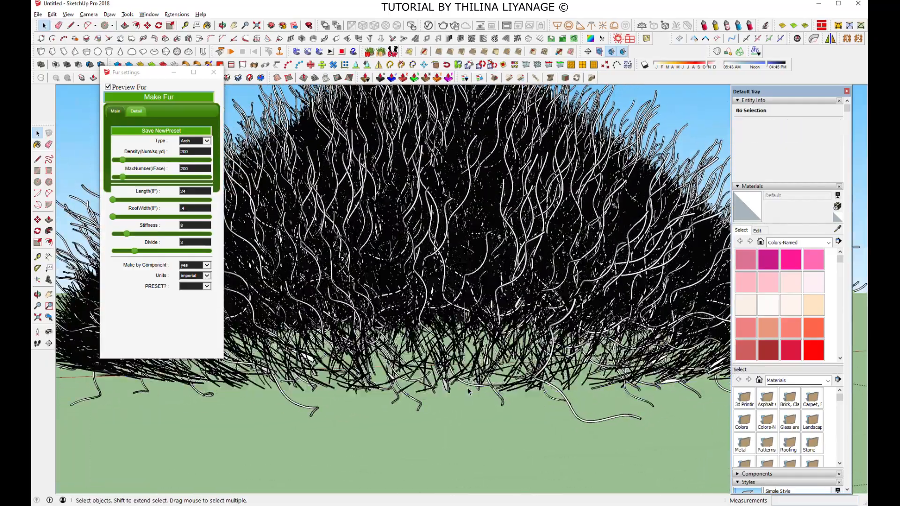
Minimize the Fur settings window and leave the bell group to return to the whole woven form
{"action": "scroll", "coordinate": [468, 389], "scroll_direction": "down", "scroll_amount": 3}
{"action": "left_click", "coordinate": [565, 192]}
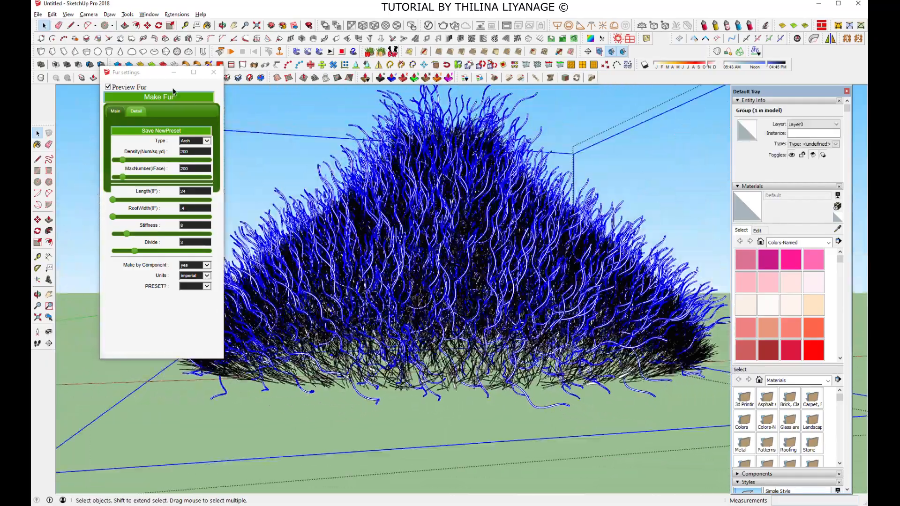
{"action": "left_click", "coordinate": [173, 72]}
{"action": "left_click", "coordinate": [267, 194]}
{"action": "left_click", "coordinate": [378, 316]}
{"action": "scroll", "coordinate": [377, 315], "scroll_direction": "down", "scroll_amount": 3}
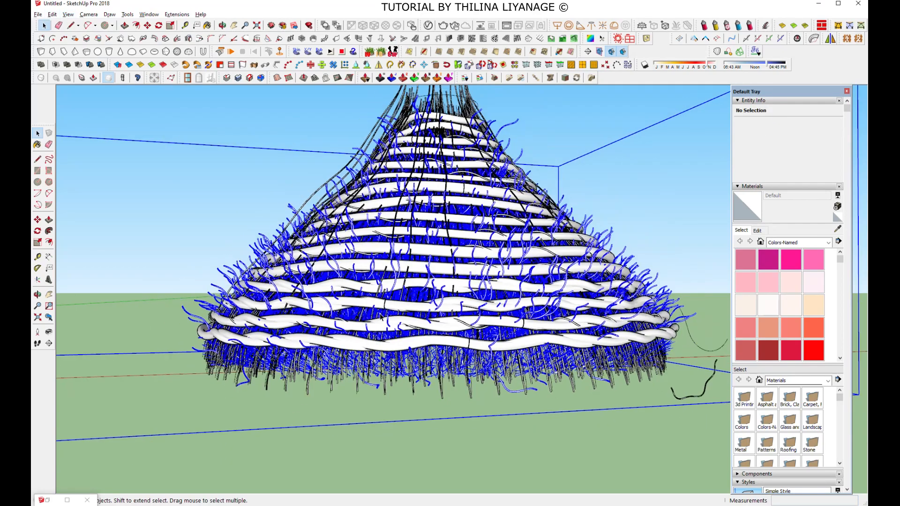
Delete the stray strand component and the loose arc beside the woven form
{"action": "left_click", "coordinate": [665, 372]}
{"action": "key", "text": "Delete"}
{"action": "left_click", "coordinate": [675, 348]}
{"action": "left_click_drag", "start_coordinate": [641, 293], "coordinate": [713, 383]}
{"action": "key", "text": "Delete"}
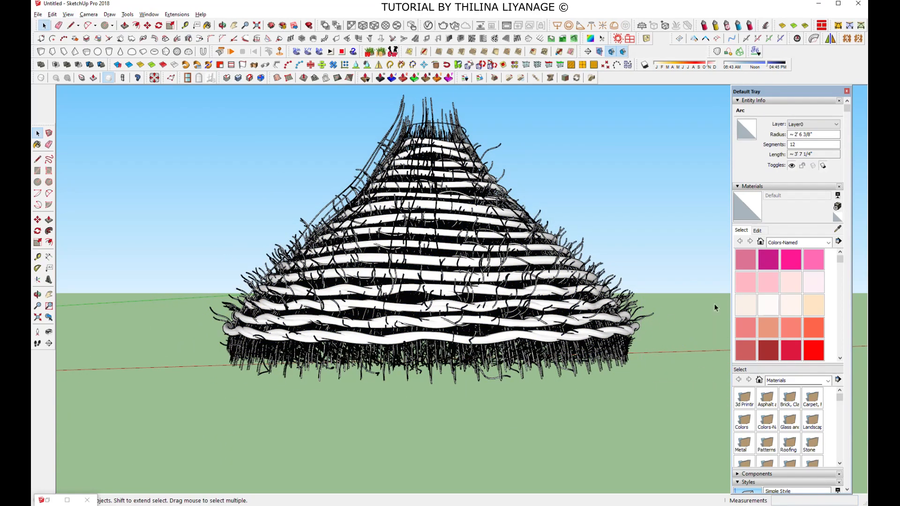
Zoom to the three groups that make up the woven form and examine its underside
{"action": "scroll", "coordinate": [512, 352], "scroll_direction": "down", "scroll_amount": 3}
{"action": "middle_click_drag", "start_coordinate": [512, 282], "coordinate": [490, 343]}
{"action": "left_click", "coordinate": [492, 211]}
{"action": "right_click", "coordinate": [493, 206]}
{"action": "left_click", "coordinate": [529, 173]}
{"action": "left_click", "coordinate": [573, 171]}
{"action": "scroll", "coordinate": [573, 170], "scroll_direction": "down", "scroll_amount": 3}
{"action": "middle_click_drag", "start_coordinate": [562, 234], "coordinate": [549, 159]}
{"action": "left_click_drag", "start_coordinate": [437, 130], "coordinate": [674, 329]}
{"action": "right_click", "coordinate": [548, 217]}
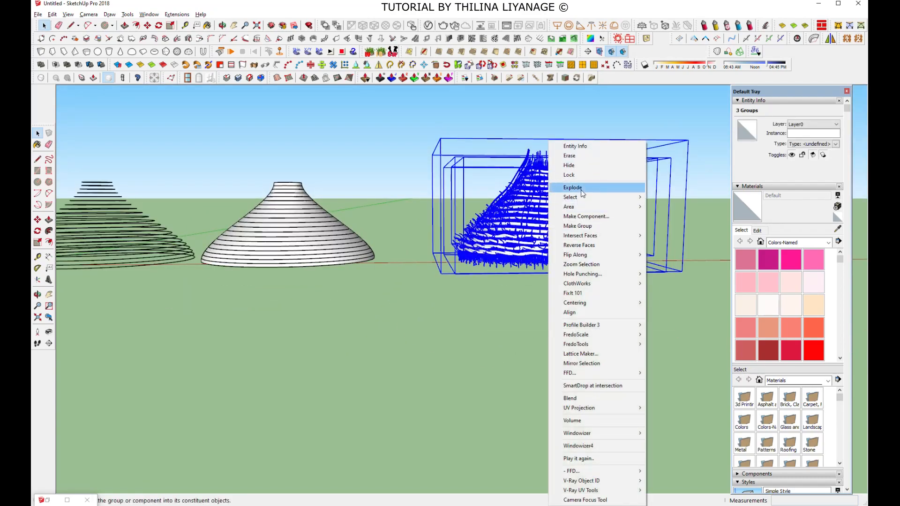
{"action": "left_click", "coordinate": [581, 264]}
{"action": "middle_click_drag", "start_coordinate": [488, 328], "coordinate": [483, 230]}
{"action": "left_click", "coordinate": [422, 357]}
{"action": "scroll", "coordinate": [422, 310], "scroll_direction": "up", "scroll_amount": 5}
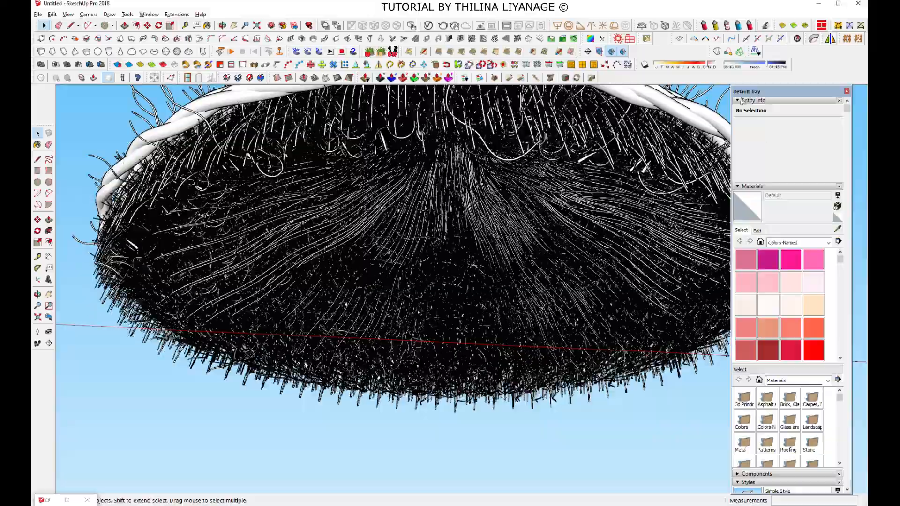
Turn off Profiles in the edge settings of the current style
{"action": "left_click", "coordinate": [739, 101]}
{"action": "left_click", "coordinate": [739, 109]}
{"action": "left_click", "coordinate": [757, 170]}
{"action": "left_click", "coordinate": [741, 214]}
Examine the woven form's ribs, rings and fur without profile edges
{"action": "middle_click_drag", "start_coordinate": [566, 283], "coordinate": [516, 375]}
{"action": "middle_click_drag", "start_coordinate": [487, 328], "coordinate": [441, 348]}
{"action": "scroll", "coordinate": [469, 197], "scroll_direction": "up", "scroll_amount": 5}
{"action": "scroll", "coordinate": [441, 348], "scroll_direction": "down", "scroll_amount": 10}
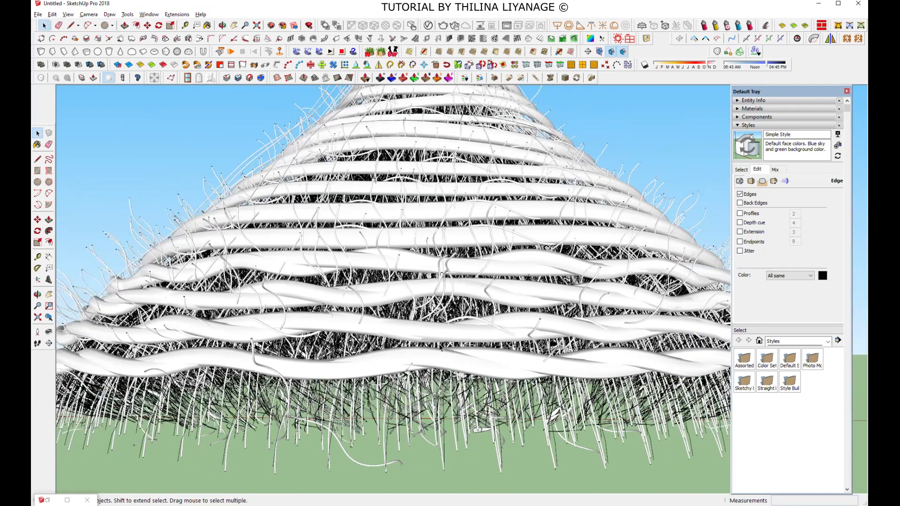
{"action": "middle_click_drag", "start_coordinate": [483, 253], "coordinate": [535, 247]}
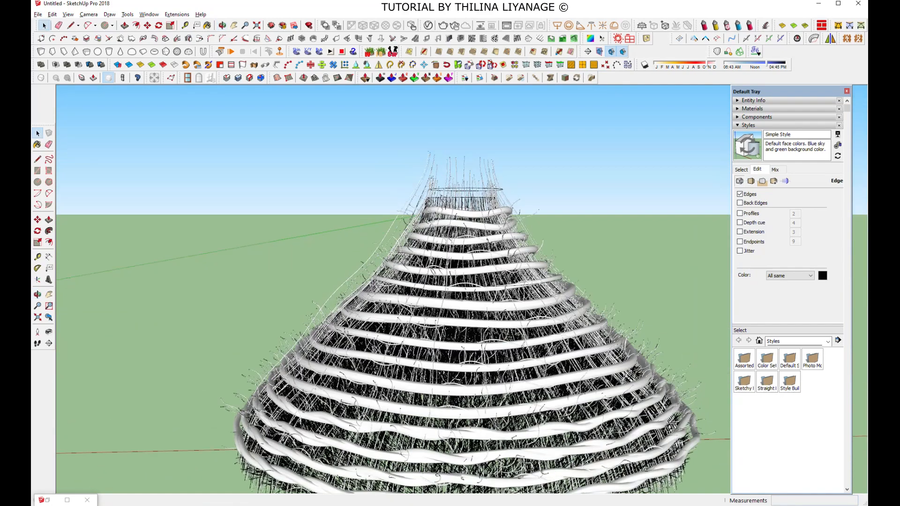
{"action": "scroll", "coordinate": [390, 215], "scroll_direction": "down", "scroll_amount": 4}
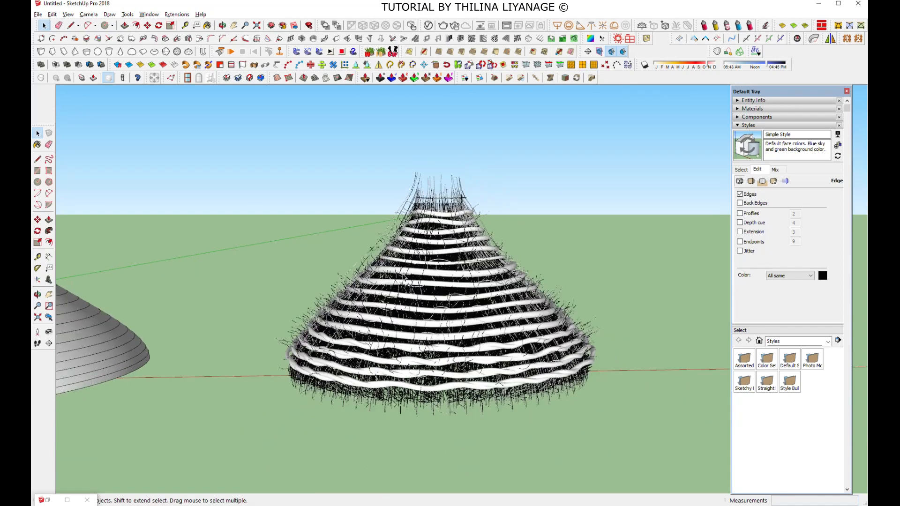
{"action": "scroll", "coordinate": [456, 211], "scroll_direction": "up", "scroll_amount": 3}
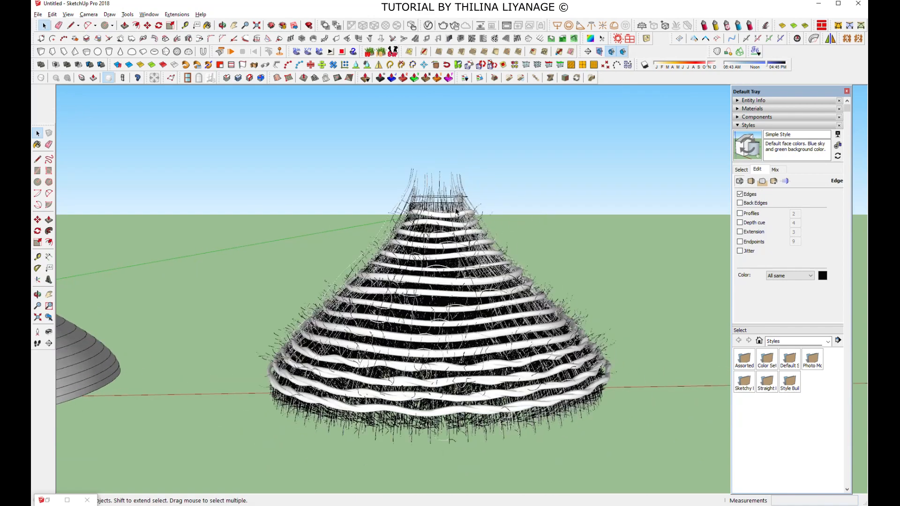
Open the woven form's group and select the circle above its topmost ring
{"action": "left_click", "coordinate": [455, 193]}
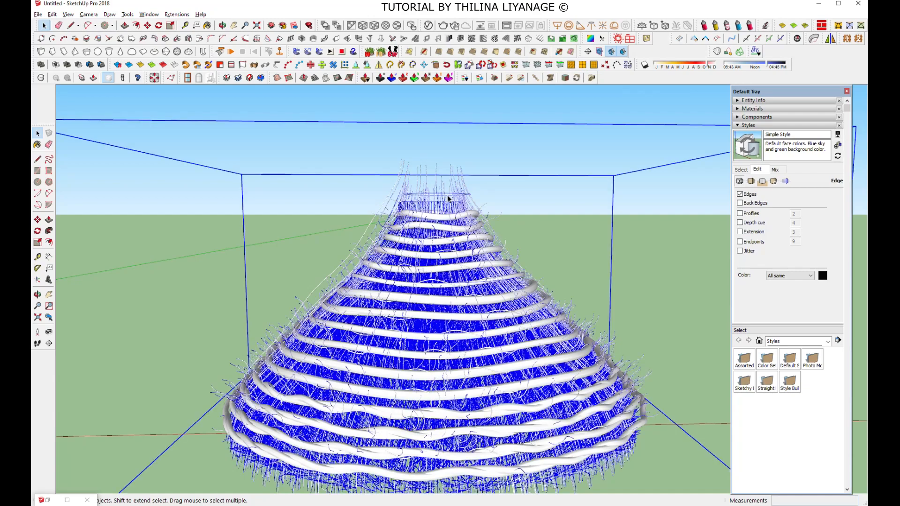
{"action": "scroll", "coordinate": [448, 195], "scroll_direction": "up", "scroll_amount": 3}
{"action": "double_click", "coordinate": [445, 193]}
{"action": "scroll", "coordinate": [448, 192], "scroll_direction": "up", "scroll_amount": 1}
{"action": "left_click", "coordinate": [448, 193]}
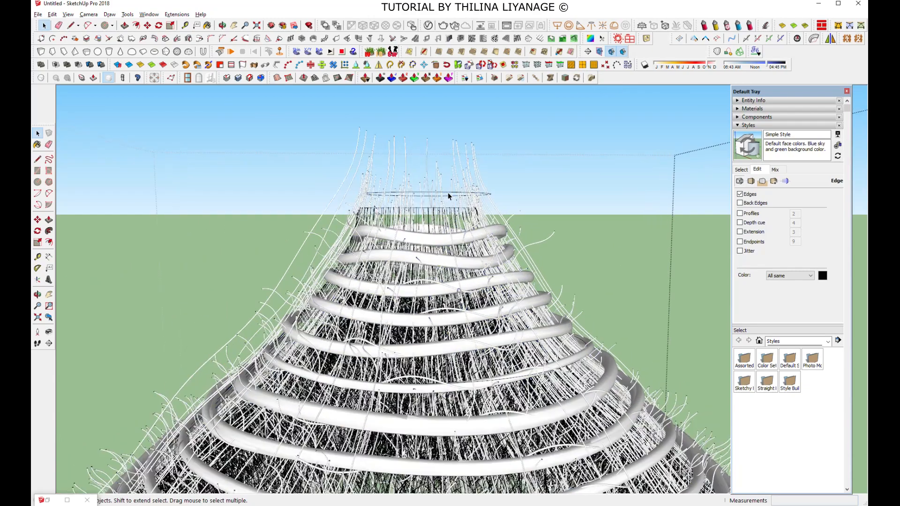
{"action": "key", "text": "Delete"}
{"action": "middle_click_drag", "start_coordinate": [448, 191], "coordinate": [408, 235]}
{"action": "left_click_drag", "start_coordinate": [373, 181], "coordinate": [543, 226]}
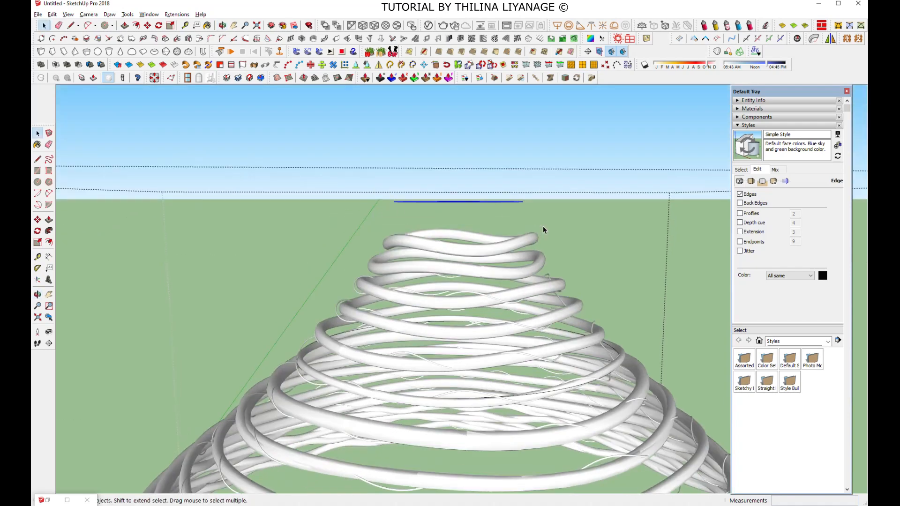
Create a 30-lap helix tube along the top circle with 3" radii and a 3/8" tube radius
{"action": "left_click", "coordinate": [804, 33]}
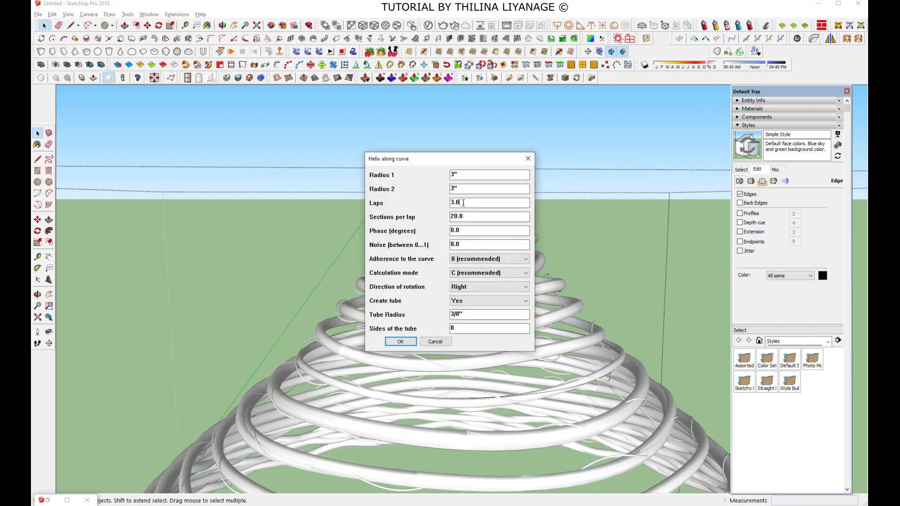
{"action": "type", "text": "30"}
{"action": "left_click", "coordinate": [399, 344]}
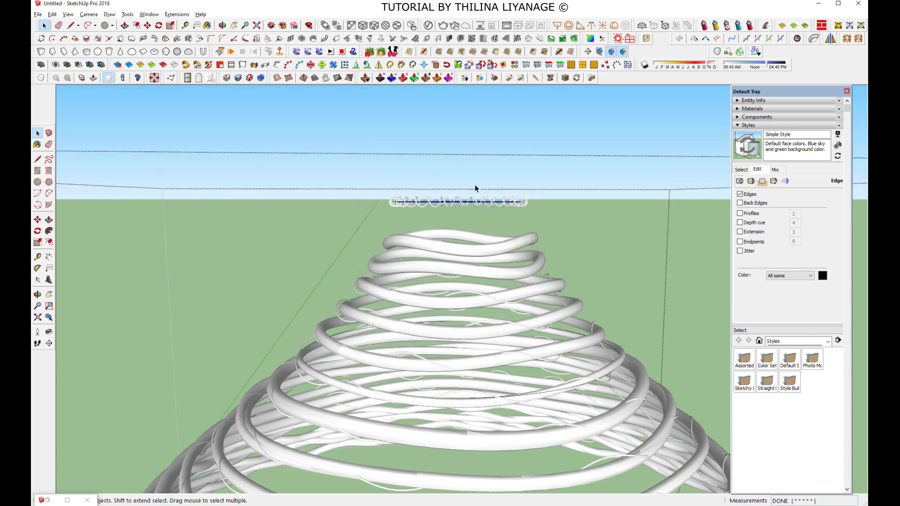
{"action": "scroll", "coordinate": [476, 189], "scroll_direction": "up", "scroll_amount": 3}
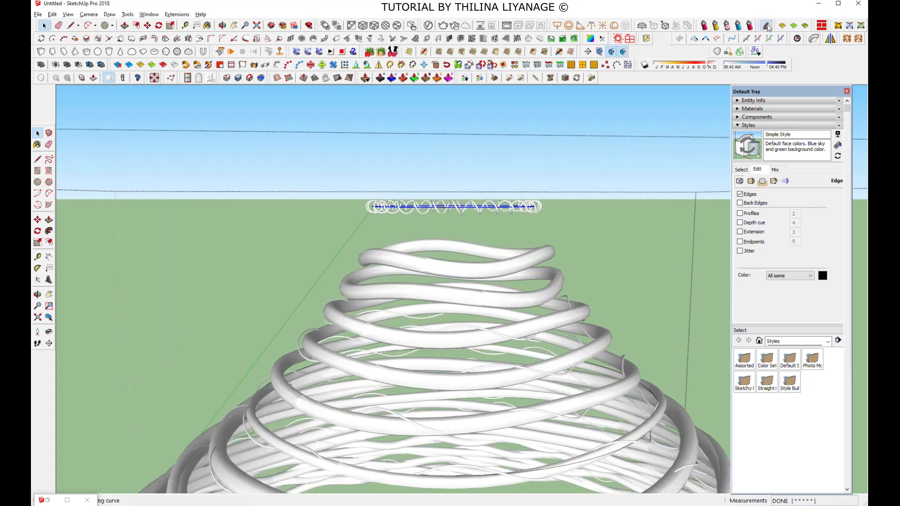
Add more helix tubes along the same top circle with 3" radii and a 3/8" tube radius
{"action": "left_click", "coordinate": [767, 26]}
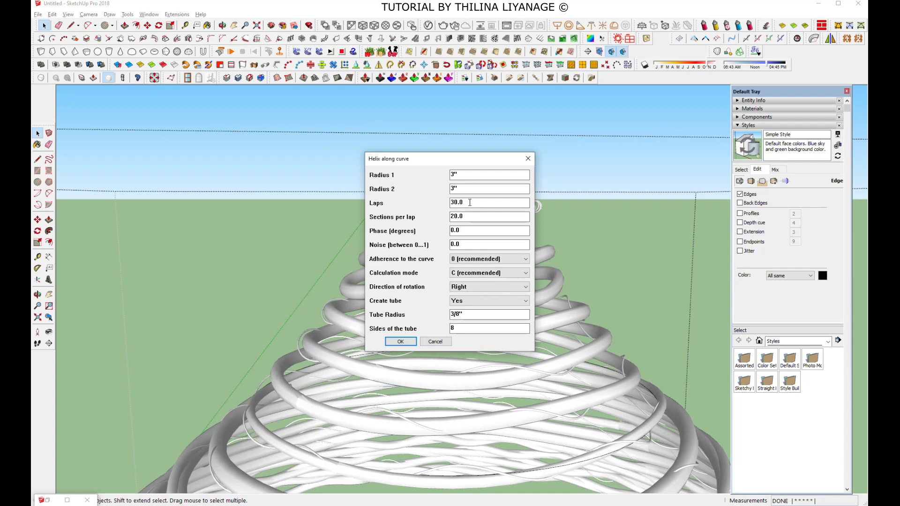
{"action": "left_click", "coordinate": [402, 342]}
{"action": "left_click", "coordinate": [751, 39]}
{"action": "left_click", "coordinate": [401, 342]}
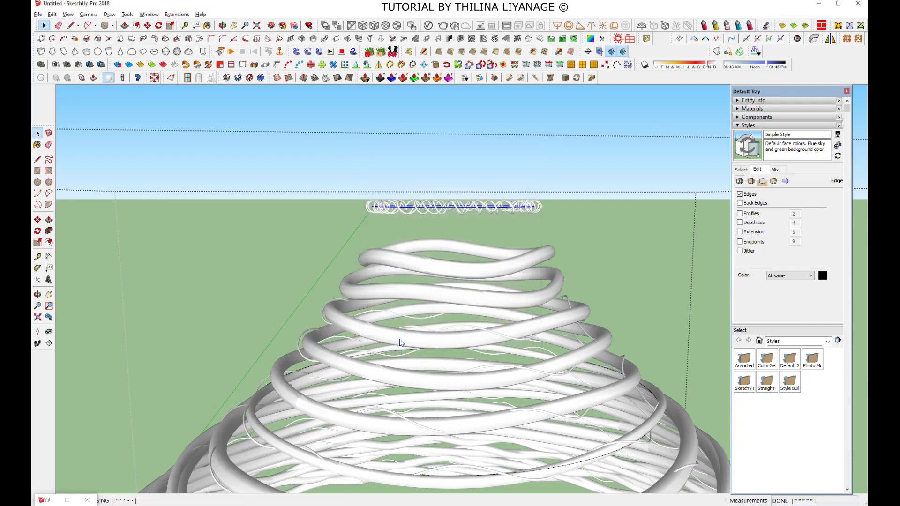
Add a 12-lap, a 9-lap and one more helix tube along the top circle, with 3" radii and 3/8" tube radius
{"action": "left_click", "coordinate": [764, 26]}
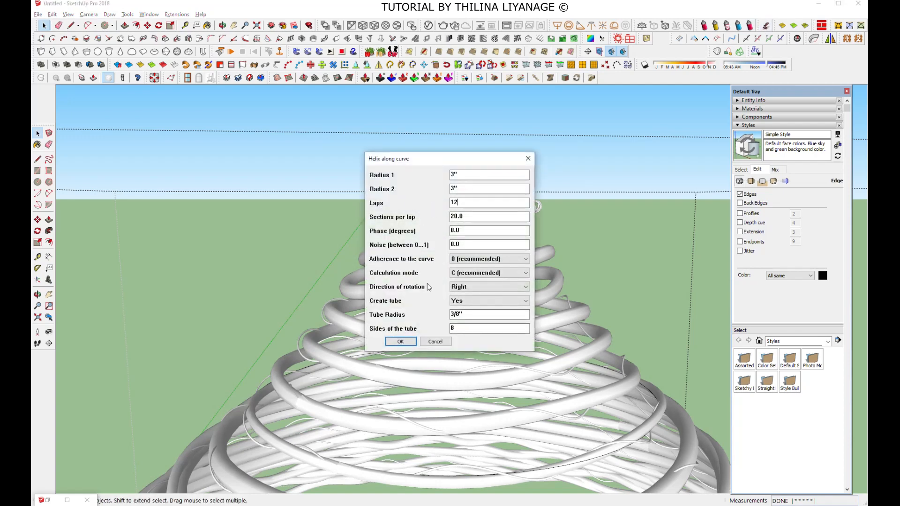
{"action": "left_click", "coordinate": [401, 342]}
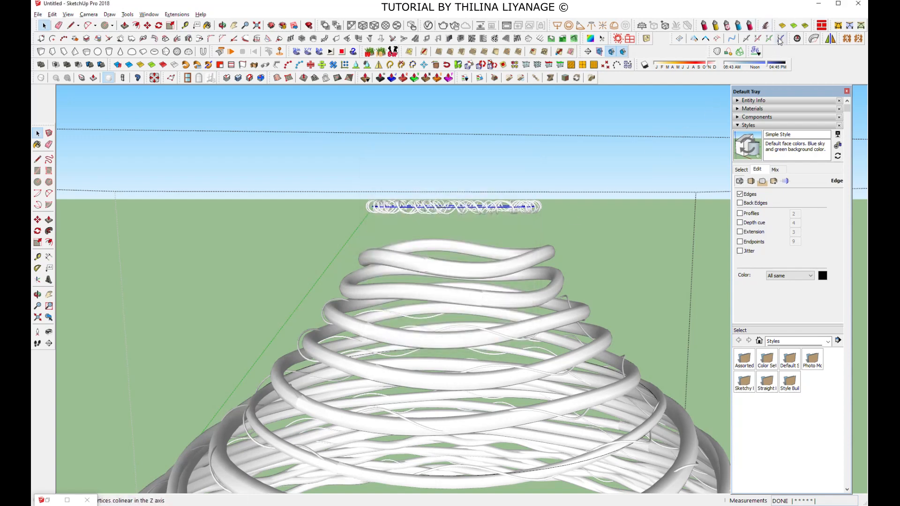
{"action": "left_click", "coordinate": [766, 26]}
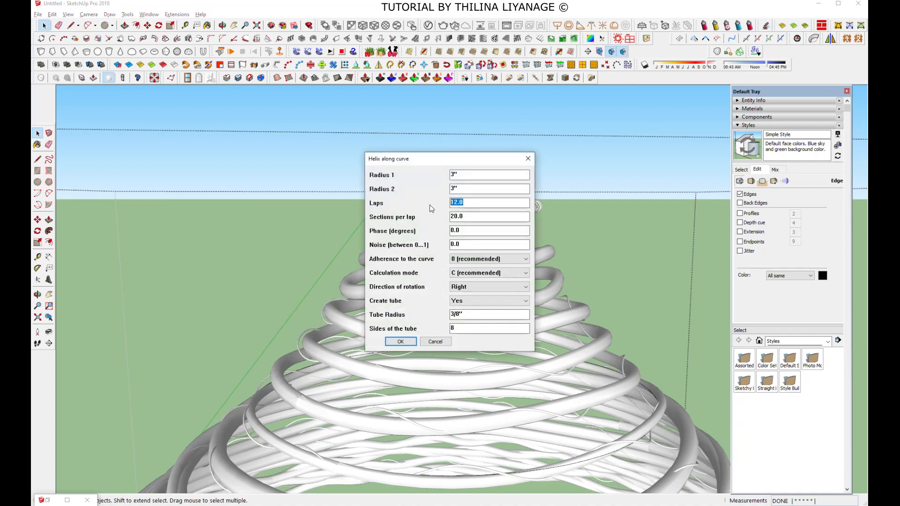
{"action": "left_click", "coordinate": [400, 342]}
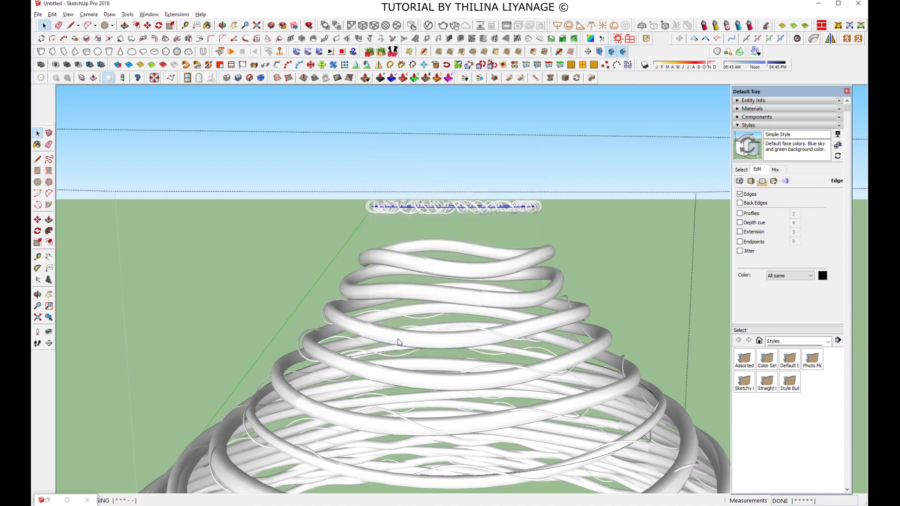
{"action": "left_click", "coordinate": [768, 27]}
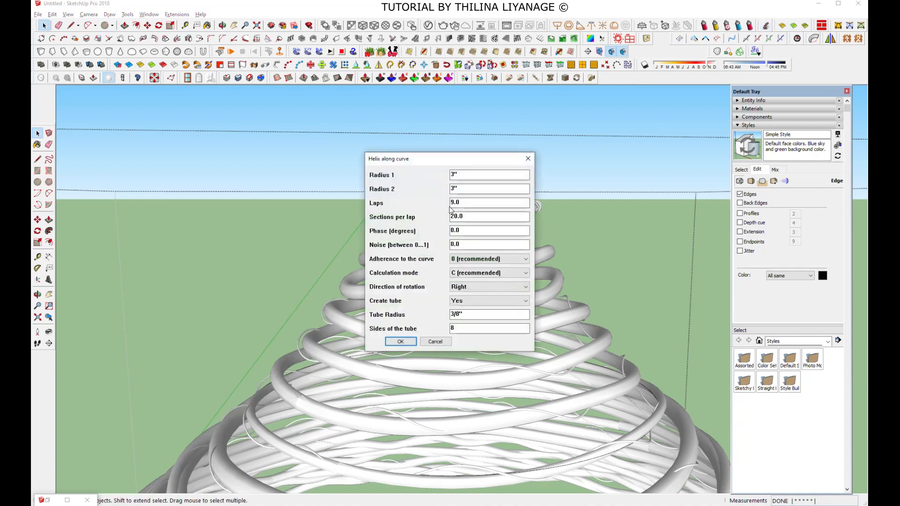
{"action": "left_click", "coordinate": [396, 342]}
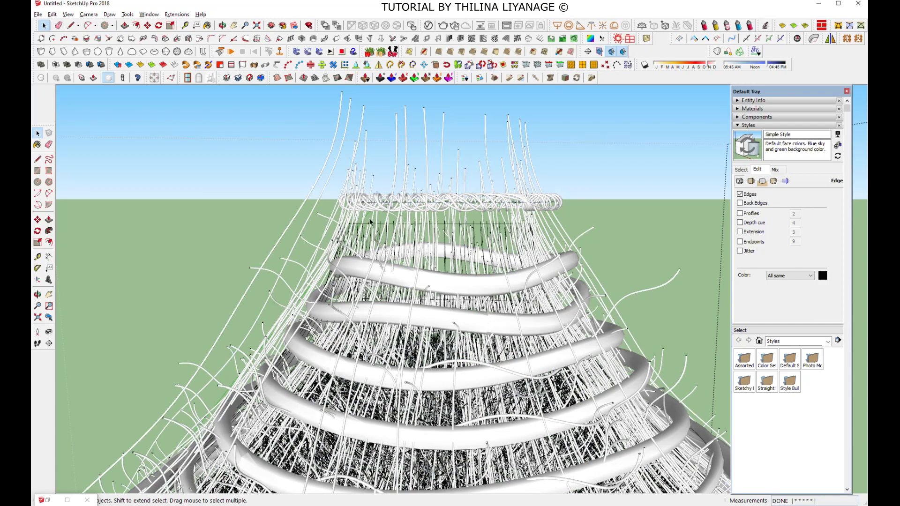
Reopen the woven form's group and select all helix tubes around the top circle
{"action": "scroll", "coordinate": [370, 222], "scroll_direction": "down", "scroll_amount": 4}
{"action": "mouse_move", "coordinate": [412, 203]}
{"action": "middle_mouse_down"}
{"action": "mouse_move", "coordinate": [408, 191]}
{"action": "mouse_move", "coordinate": [419, 189]}
{"action": "middle_mouse_up"}
{"action": "scroll", "coordinate": [431, 182], "scroll_direction": "up", "scroll_amount": 1}
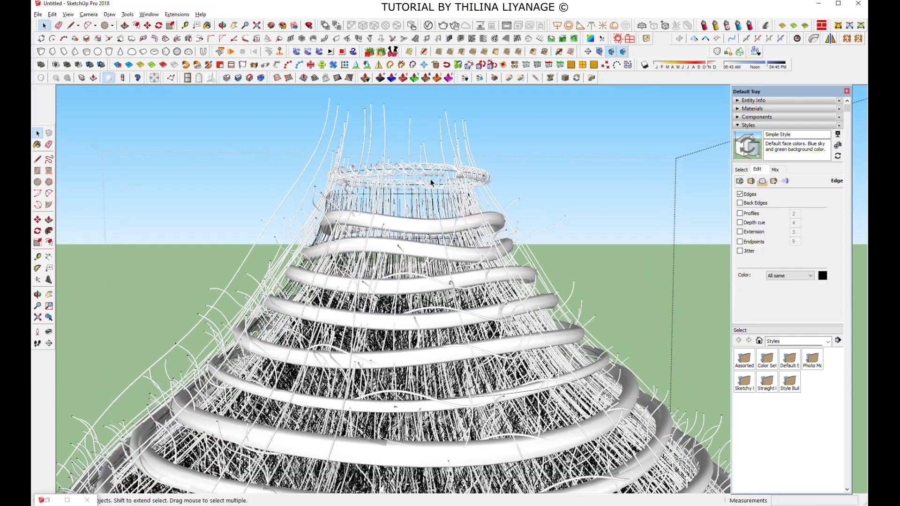
{"action": "scroll", "coordinate": [431, 182], "scroll_direction": "up", "scroll_amount": 1}
{"action": "left_click", "coordinate": [442, 171]}
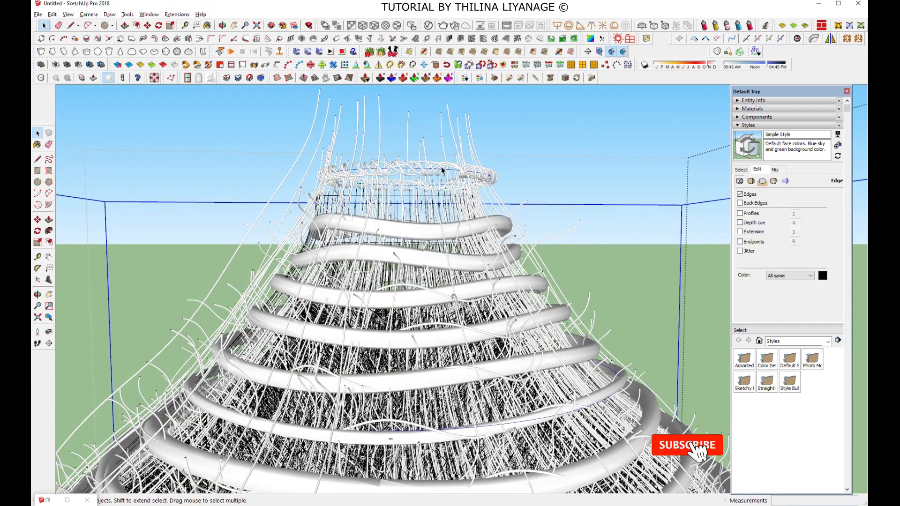
{"action": "scroll", "coordinate": [406, 225], "scroll_direction": "down", "scroll_amount": 3}
{"action": "scroll", "coordinate": [488, 201], "scroll_direction": "down", "scroll_amount": 2}
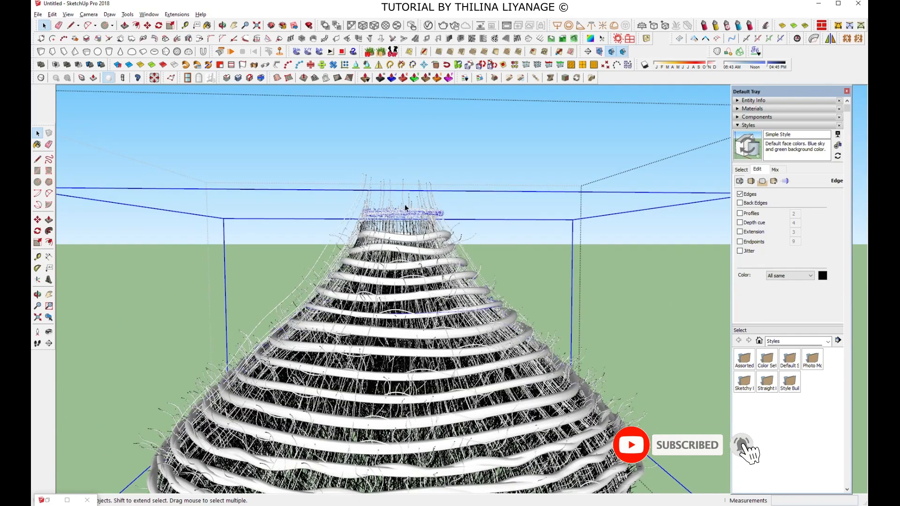
{"action": "scroll", "coordinate": [404, 204], "scroll_direction": "up", "scroll_amount": 6}
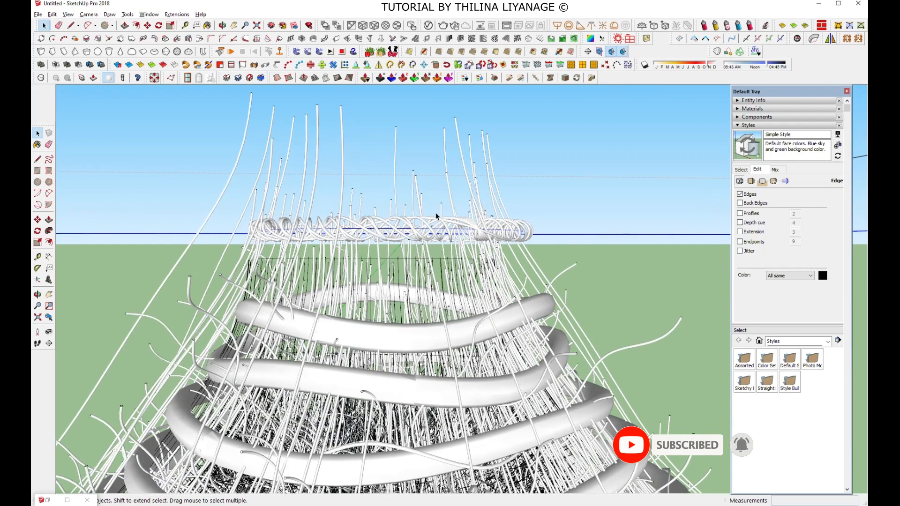
{"action": "double_click", "coordinate": [281, 229]}
{"action": "left_click_drag", "start_coordinate": [223, 186], "coordinate": [561, 267]}
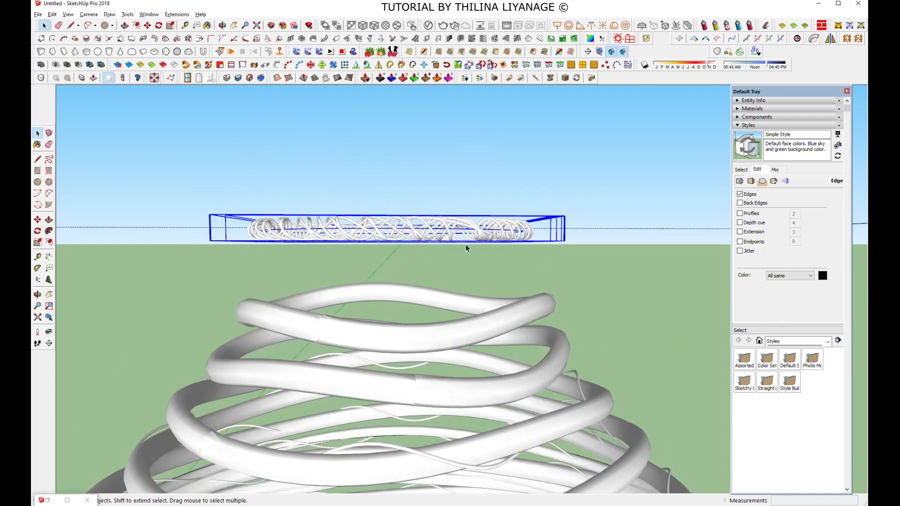
Copy the selected helix tubes a short distance straight down and nudge the copy closer to the originals
{"action": "left_click", "coordinate": [147, 25]}
{"action": "left_click", "coordinate": [597, 246]}
{"action": "key", "text": "ctrl"}
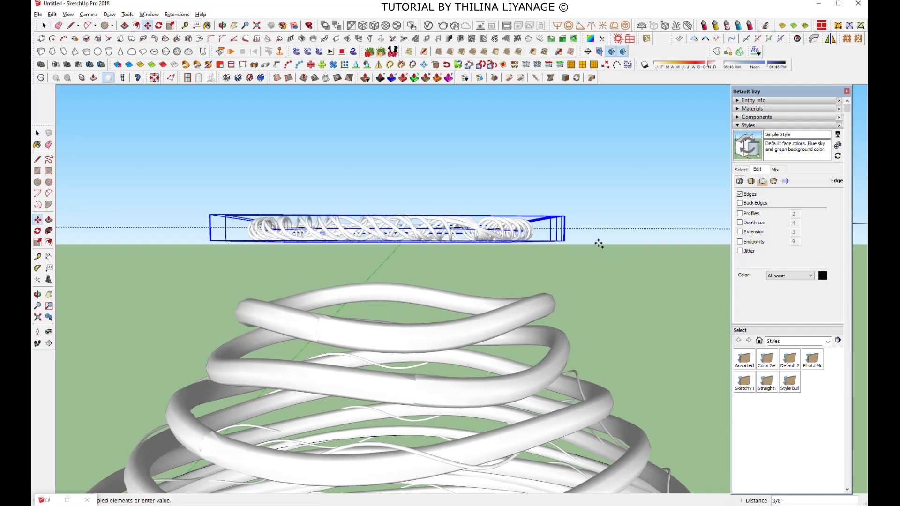
{"action": "left_click", "coordinate": [616, 181]}
{"action": "scroll", "coordinate": [540, 234], "scroll_direction": "up", "scroll_amount": 2}
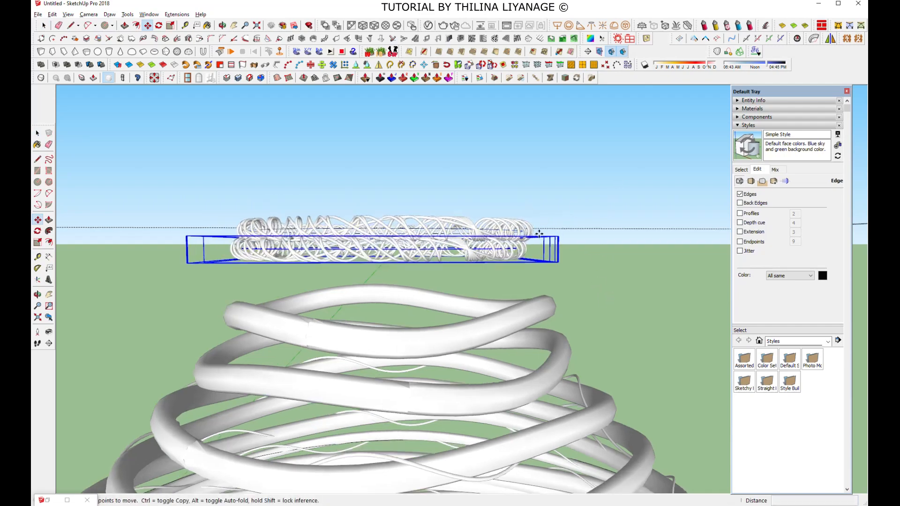
{"action": "left_click", "coordinate": [540, 233]}
{"action": "left_click", "coordinate": [543, 223]}
Stretch the copied helix tubes vertically toward the topmost ring, extending their upper side by a blue scale of about 1.40
{"action": "middle_click_drag", "start_coordinate": [476, 297], "coordinate": [372, 229]}
{"action": "key", "text": "s"}
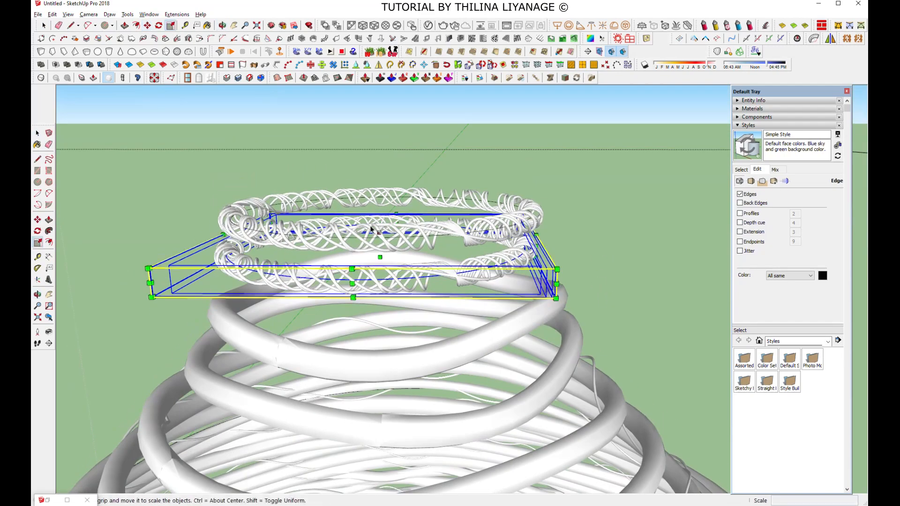
{"action": "left_click_drag", "start_coordinate": [381, 256], "coordinate": [381, 280]}
{"action": "mouse_move", "coordinate": [380, 235]}
{"action": "left_mouse_down"}
{"action": "mouse_move", "coordinate": [381, 222]}
{"action": "mouse_move", "coordinate": [383, 244]}
{"action": "left_mouse_up"}
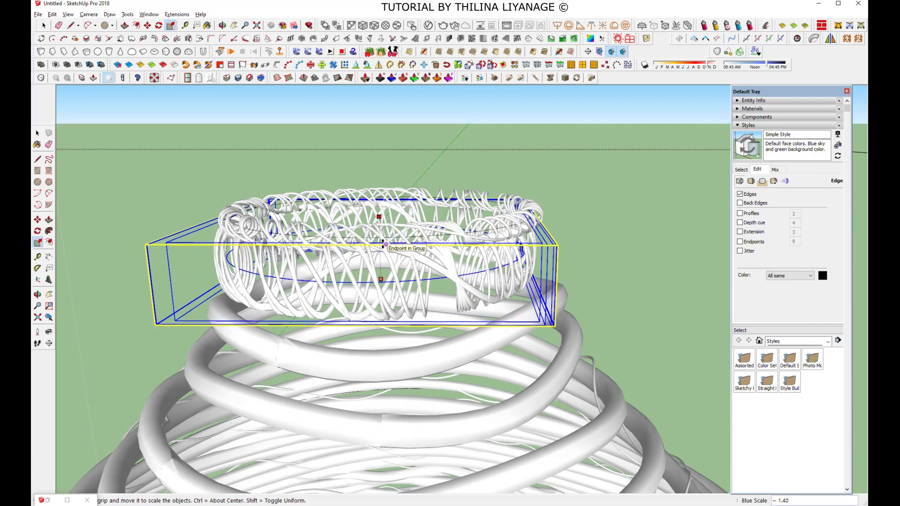
{"action": "left_click", "coordinate": [44, 25]}
Copy the stretched helix tubes downward twice to thicken the collar above the topmost ring
{"action": "middle_click_drag", "start_coordinate": [485, 218], "coordinate": [495, 182]}
{"action": "key", "text": "m"}
{"action": "left_click", "coordinate": [552, 210]}
{"action": "key", "text": "ctrl"}
{"action": "left_click", "coordinate": [553, 238]}
{"action": "left_click", "coordinate": [552, 221]}
{"action": "key", "text": "ctrl"}
{"action": "left_click", "coordinate": [554, 247]}
Select the stacked helix tubes and check from several angles how the collar sits on the woven form
{"action": "left_click", "coordinate": [44, 26]}
{"action": "left_click_drag", "start_coordinate": [613, 185], "coordinate": [542, 328]}
{"action": "right_click", "coordinate": [452, 244]}
{"action": "right_click", "coordinate": [483, 244]}
{"action": "left_click", "coordinate": [506, 217]}
{"action": "key", "text": "m"}
{"action": "middle_click_drag", "start_coordinate": [411, 300], "coordinate": [397, 353]}
{"action": "key", "text": "space"}
{"action": "middle_click_drag", "start_coordinate": [378, 205], "coordinate": [341, 300]}
{"action": "key", "text": "s"}
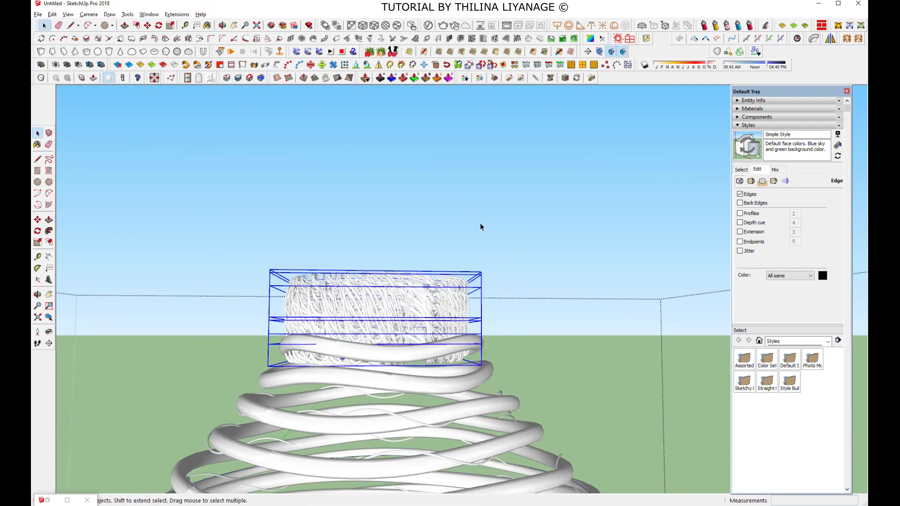
{"action": "middle_click_drag", "start_coordinate": [422, 305], "coordinate": [432, 428]}
{"action": "key", "text": "space"}
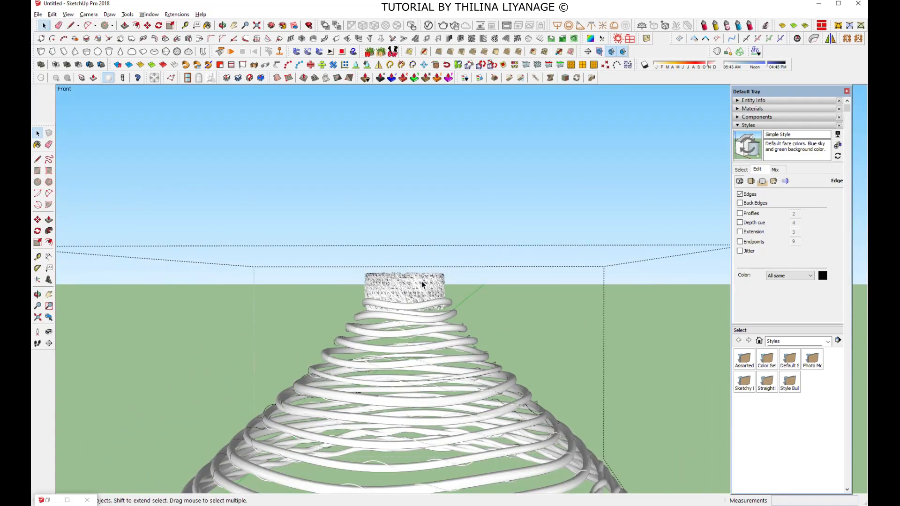
{"action": "scroll", "coordinate": [444, 175], "scroll_direction": "down", "scroll_amount": 8}
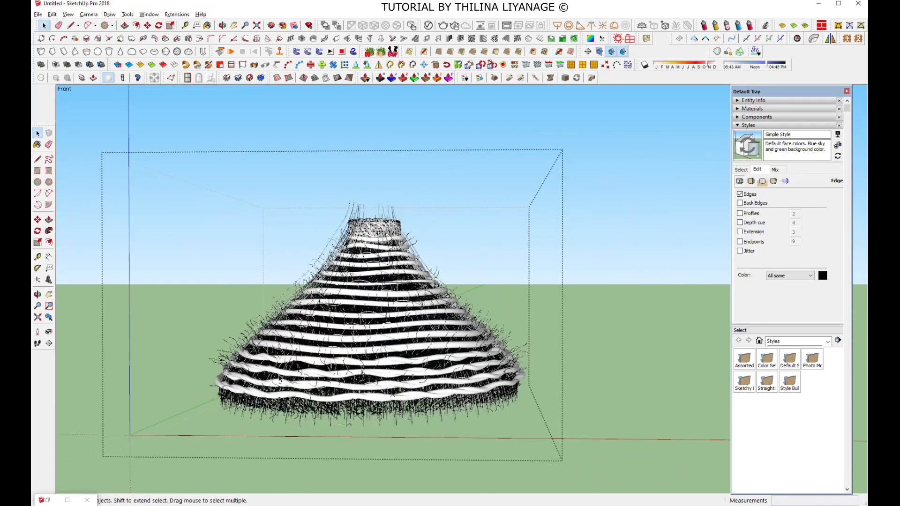
{"action": "middle_click_drag", "start_coordinate": [313, 406], "coordinate": [419, 441]}
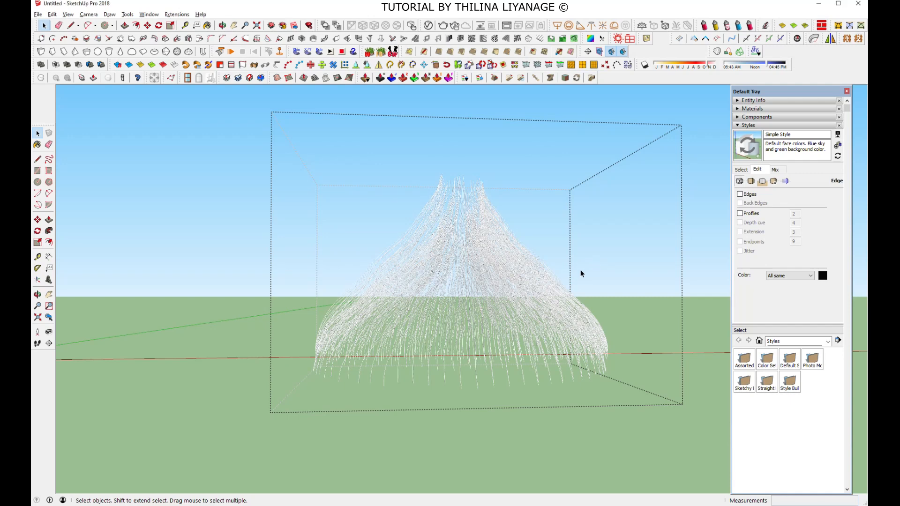
Open the nested fur group inside the woven form and select all of its strands
{"action": "scroll", "coordinate": [508, 300], "scroll_direction": "up", "scroll_amount": 2}
{"action": "left_click", "coordinate": [538, 397]}
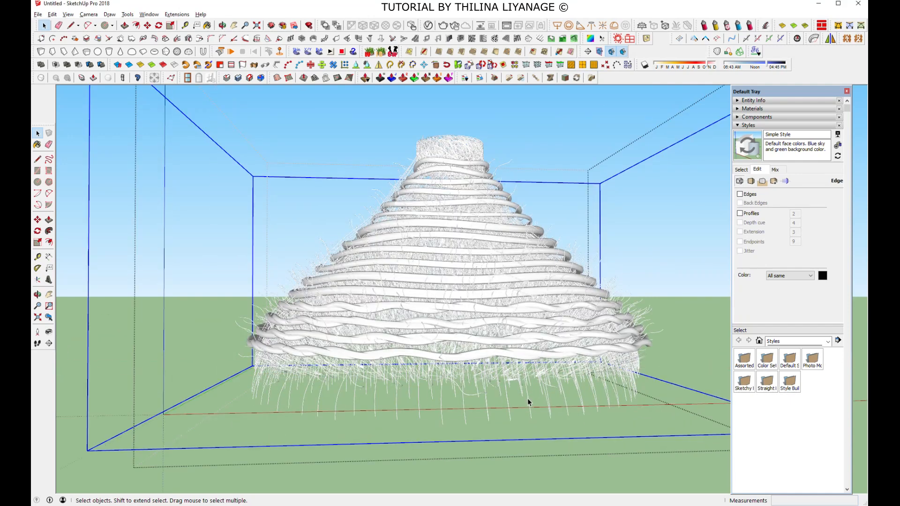
{"action": "double_click", "coordinate": [528, 398]}
{"action": "left_click", "coordinate": [528, 402]}
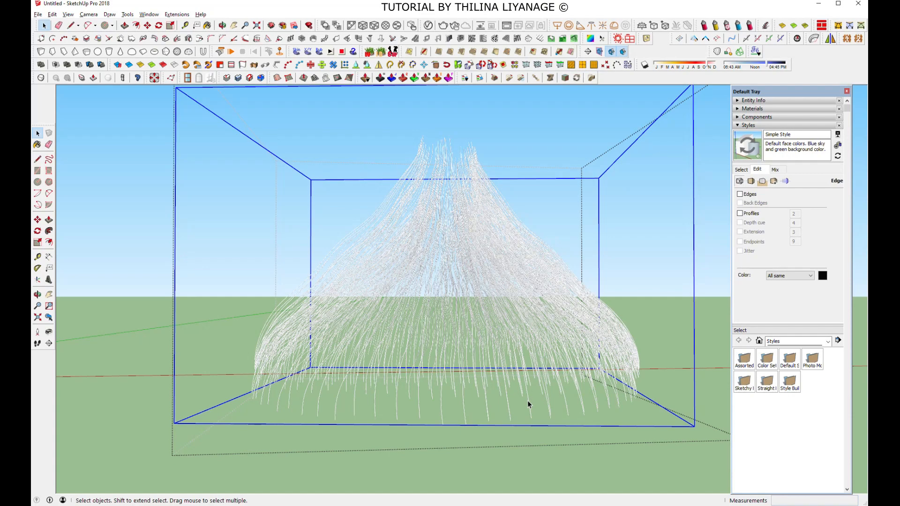
{"action": "double_click", "coordinate": [528, 400]}
{"action": "key", "text": "ctrl+a"}
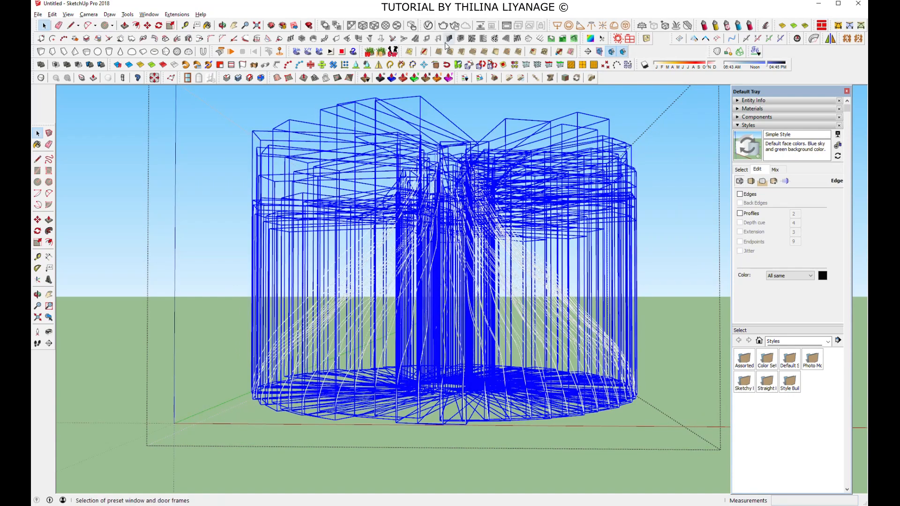
Randomly scale and rotate the selected fur strands, then leave their group
{"action": "left_click", "coordinate": [471, 66]}
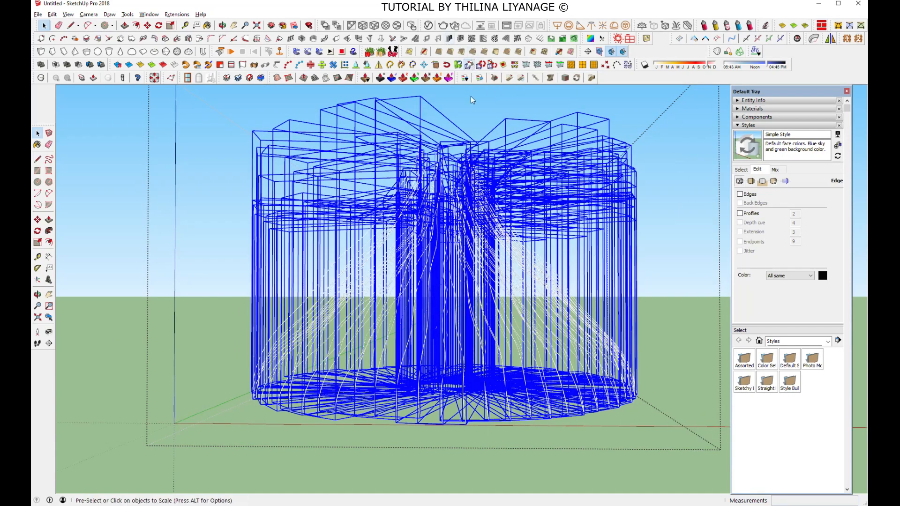
{"action": "left_click", "coordinate": [482, 66]}
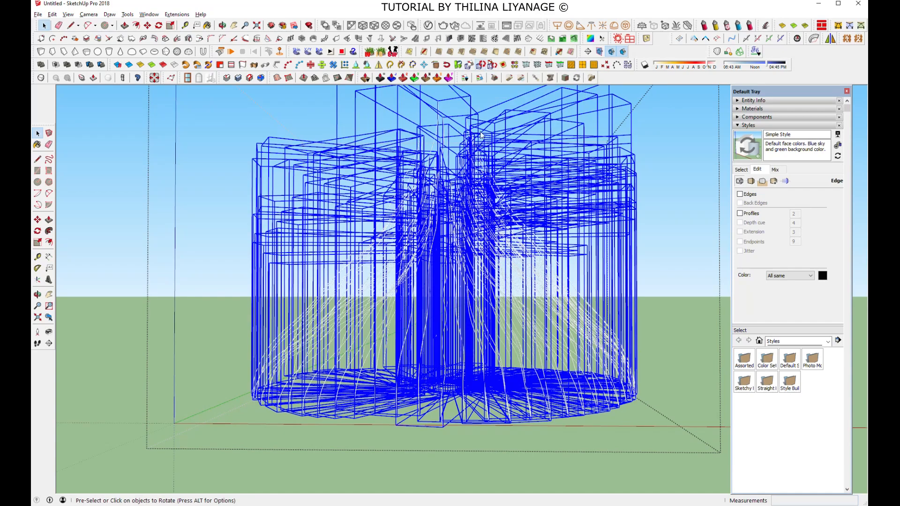
{"action": "left_click", "coordinate": [183, 217]}
Open the group containing the randomized fur, select the fur and scale it slightly inward about its centre
{"action": "middle_click_drag", "start_coordinate": [351, 278], "coordinate": [587, 262]}
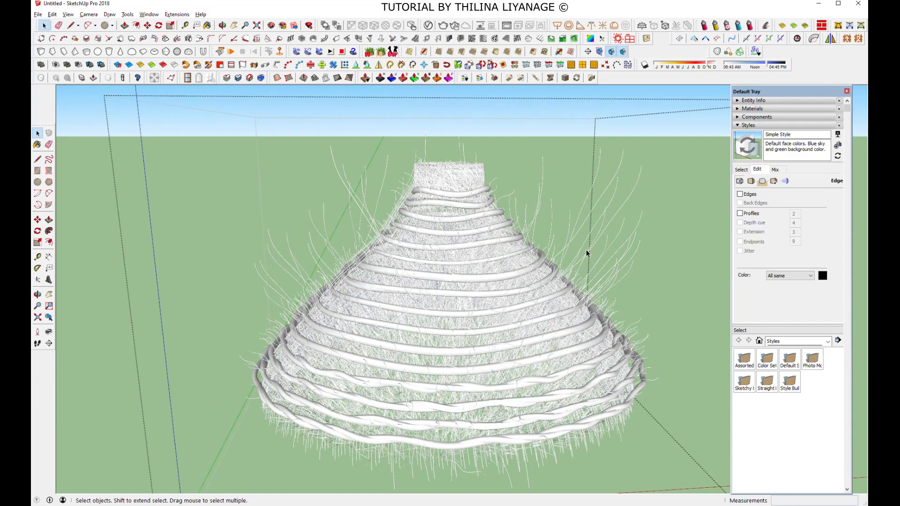
{"action": "double_click", "coordinate": [589, 251]}
{"action": "left_click", "coordinate": [590, 253]}
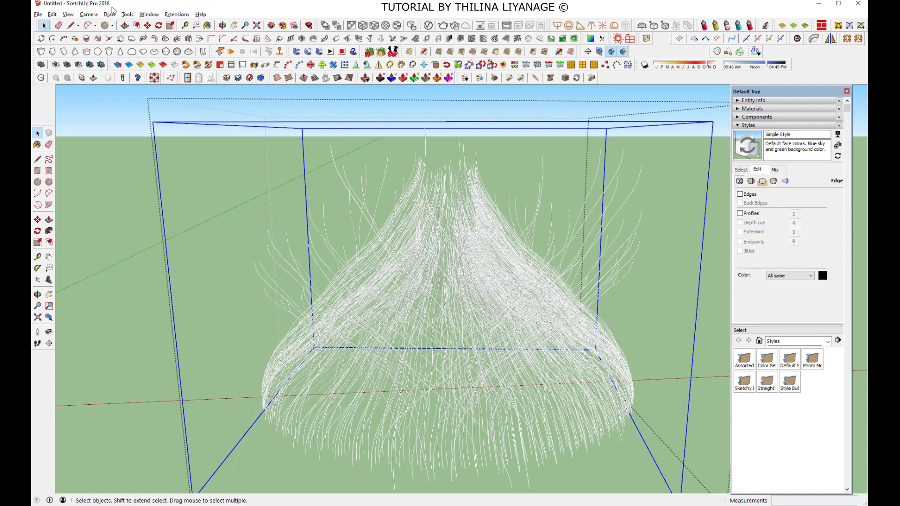
{"action": "key", "text": "s"}
{"action": "scroll", "coordinate": [384, 282], "scroll_direction": "down", "scroll_amount": 3}
{"action": "left_click_drag", "start_coordinate": [559, 277], "coordinate": [531, 287], "text": "ctrl"}
Copy the scaled fur group straight down below the bell-shaped form
{"action": "key", "text": "m"}
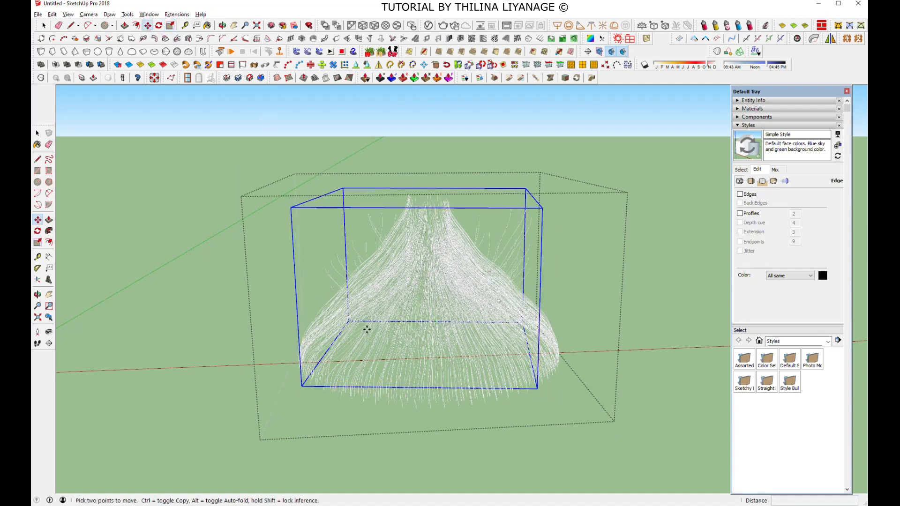
{"action": "middle_click_drag", "start_coordinate": [366, 328], "coordinate": [371, 263]}
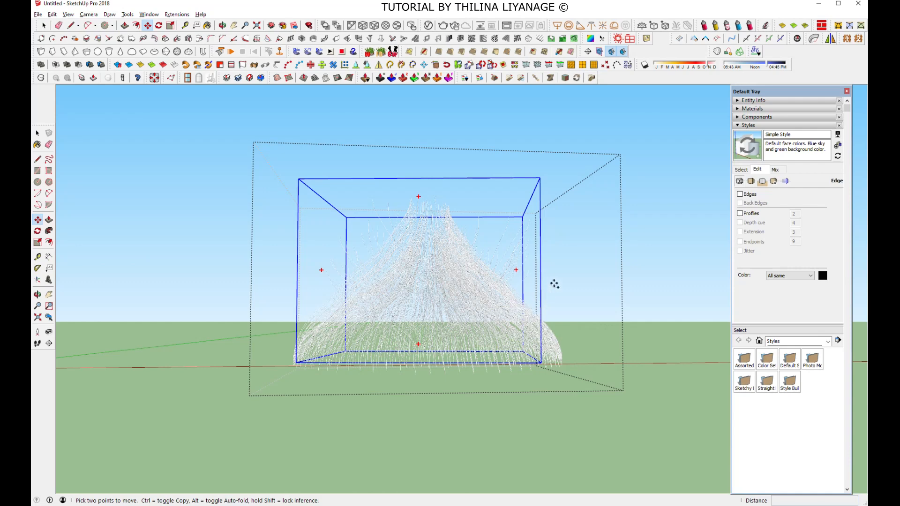
{"action": "left_click", "coordinate": [574, 252], "text": "ctrl"}
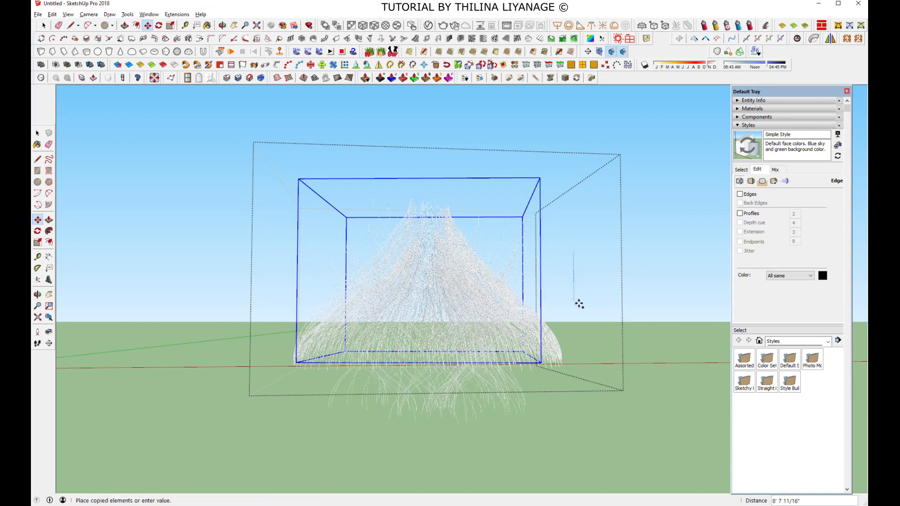
{"action": "left_click", "coordinate": [580, 392]}
{"action": "scroll", "coordinate": [440, 263], "scroll_direction": "down", "scroll_amount": 2}
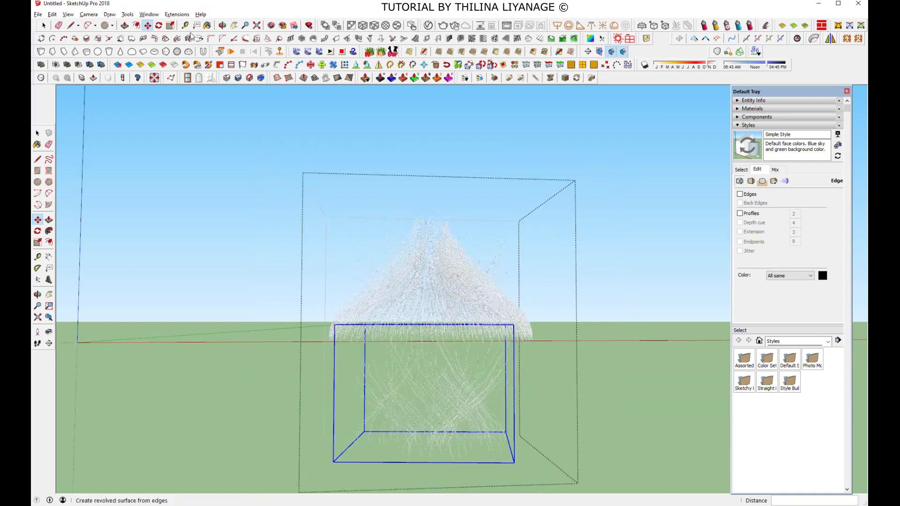
Flatten the lower fur copy by lowering its upper side, then reduce its height again to a blue scale of 0.80
{"action": "left_click", "coordinate": [171, 26]}
{"action": "middle_click_drag", "start_coordinate": [398, 375], "coordinate": [439, 343]}
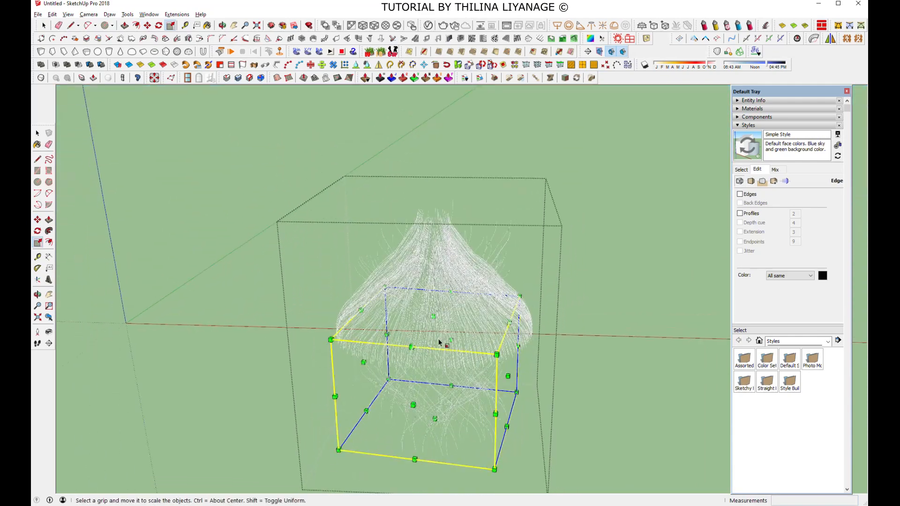
{"action": "left_click_drag", "start_coordinate": [433, 317], "coordinate": [436, 431]}
{"action": "scroll", "coordinate": [428, 372], "scroll_direction": "down", "scroll_amount": 2}
{"action": "scroll", "coordinate": [438, 441], "scroll_direction": "up", "scroll_amount": 4}
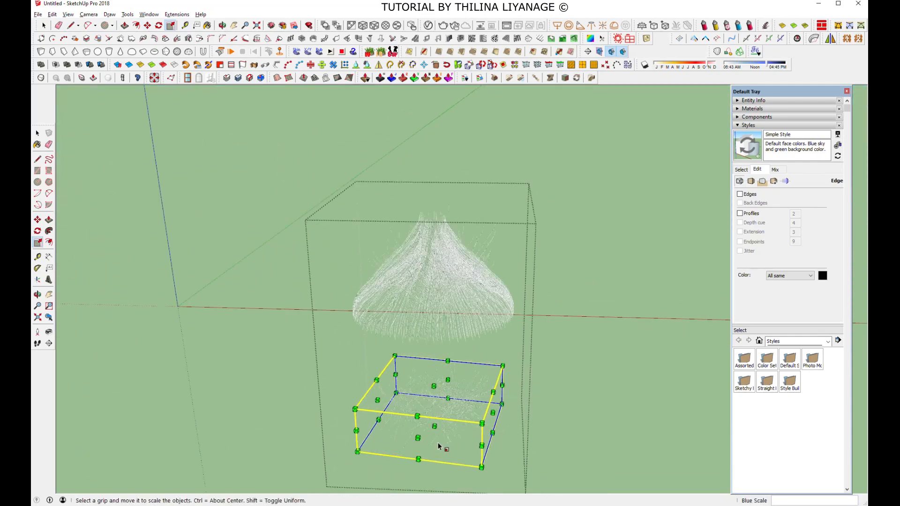
{"action": "middle_click_drag", "start_coordinate": [439, 458], "coordinate": [468, 373]}
{"action": "left_click_drag", "start_coordinate": [450, 369], "coordinate": [451, 351]}
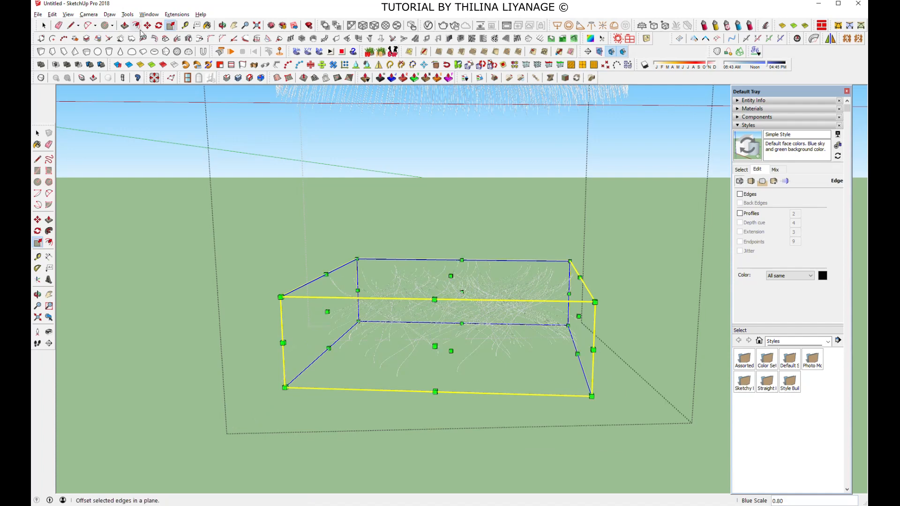
Move the flattened fur copy straight up by about 22' to the lower edge of the bell-shaped form
{"action": "left_click", "coordinate": [147, 26]}
{"action": "left_click", "coordinate": [530, 402]}
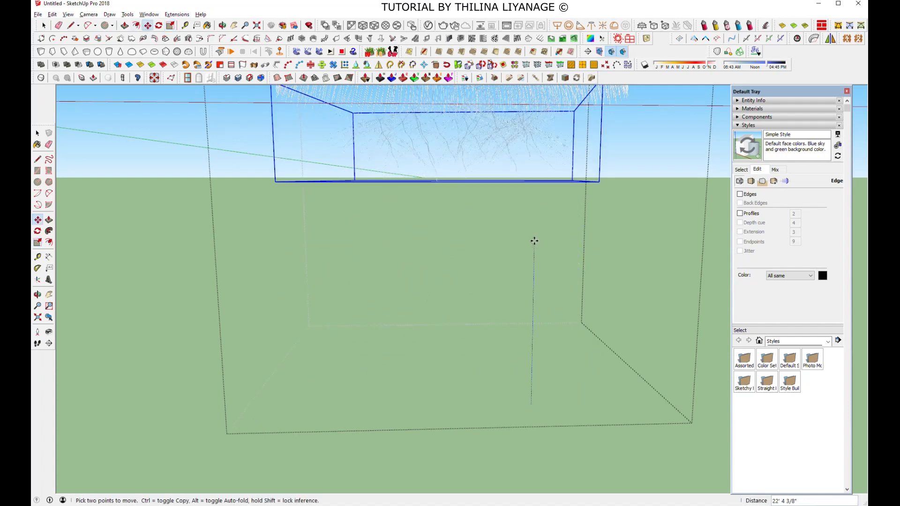
{"action": "left_click", "coordinate": [534, 233]}
Scale the flattened fur copy outward about its centre and turn on the display of edges
{"action": "middle_click_drag", "start_coordinate": [438, 238], "coordinate": [436, 332]}
{"action": "left_click", "coordinate": [171, 25]}
{"action": "middle_click_drag", "start_coordinate": [300, 300], "coordinate": [309, 381]}
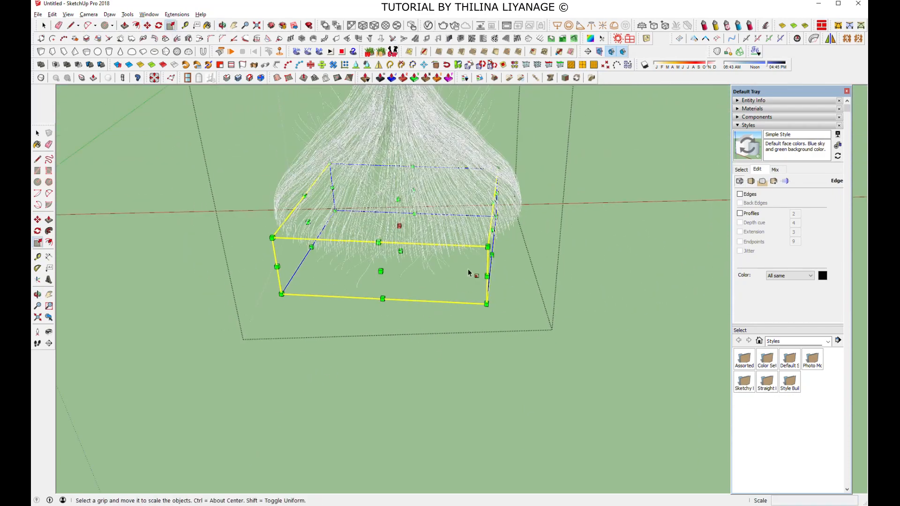
{"action": "left_click_drag", "start_coordinate": [492, 230], "coordinate": [533, 230]}
{"action": "middle_click_drag", "start_coordinate": [444, 328], "coordinate": [464, 239]}
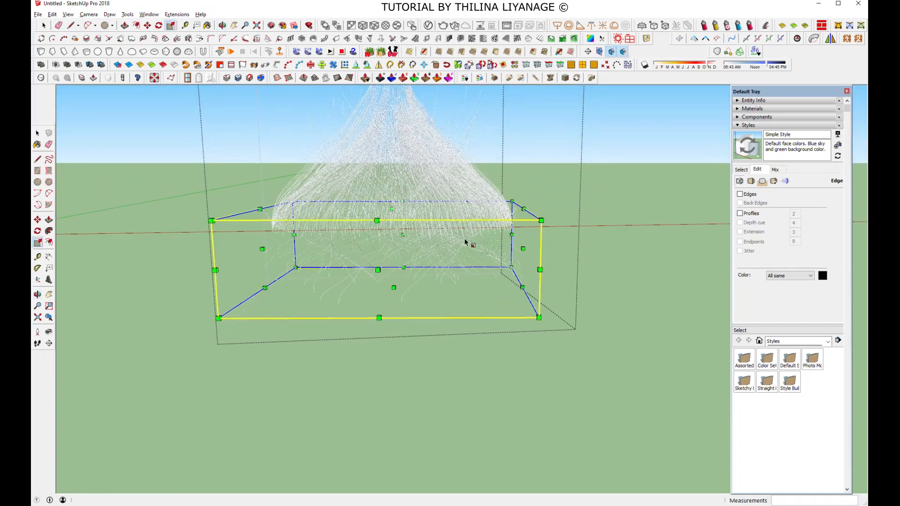
{"action": "left_click", "coordinate": [740, 194]}
Reduce the fur copy's height by raising its lower side, and enlarge it about its centre to a scale of 1.05
{"action": "middle_click_drag", "start_coordinate": [438, 232], "coordinate": [428, 254]}
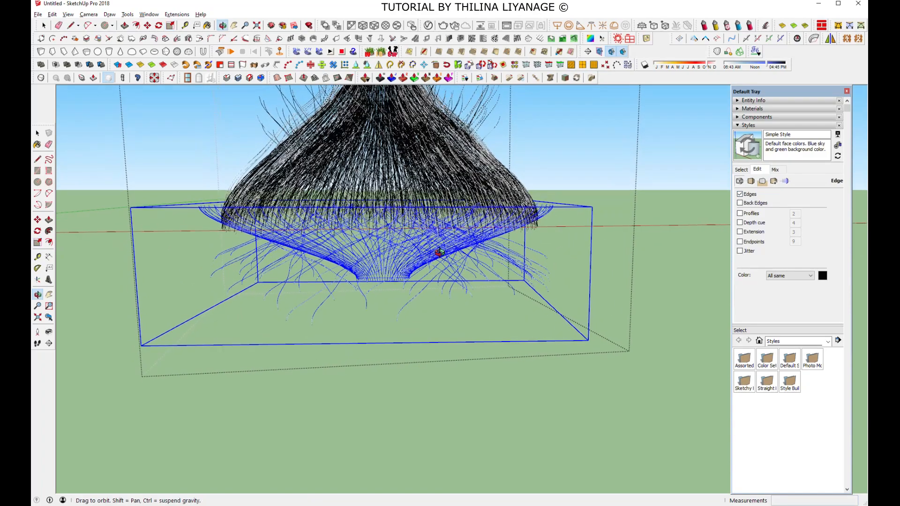
{"action": "left_click_drag", "start_coordinate": [385, 305], "coordinate": [391, 279]}
{"action": "middle_click_drag", "start_coordinate": [390, 279], "coordinate": [364, 318]}
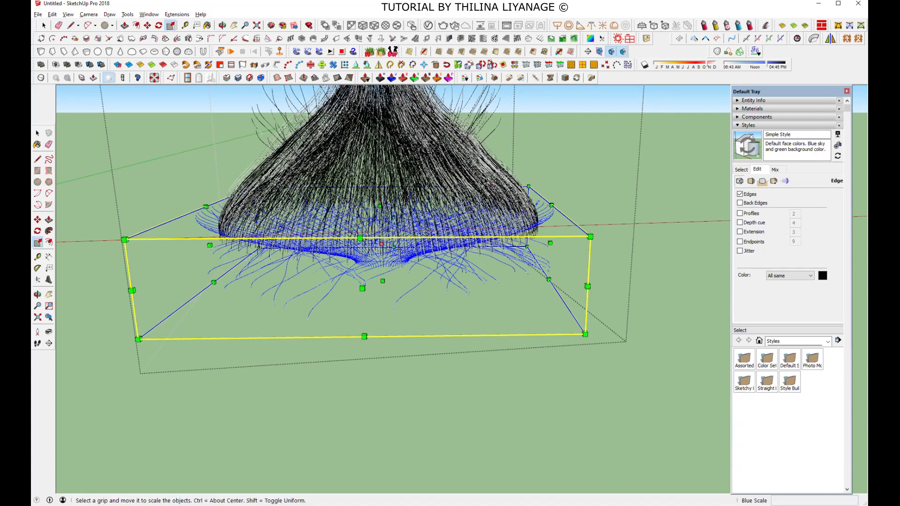
{"action": "left_click_drag", "start_coordinate": [549, 243], "coordinate": [559, 242], "text": "ctrl"}
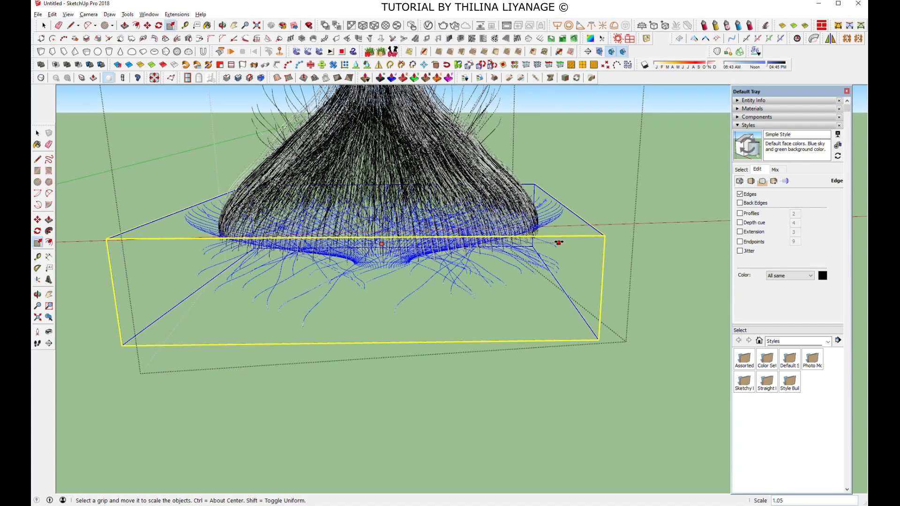
Move the flattened fur copy straight up by about 2' 6" into the lower edge of the bell-shaped form
{"action": "middle_click_drag", "start_coordinate": [554, 250], "coordinate": [560, 305]}
{"action": "key", "text": "m"}
{"action": "left_click", "coordinate": [561, 305]}
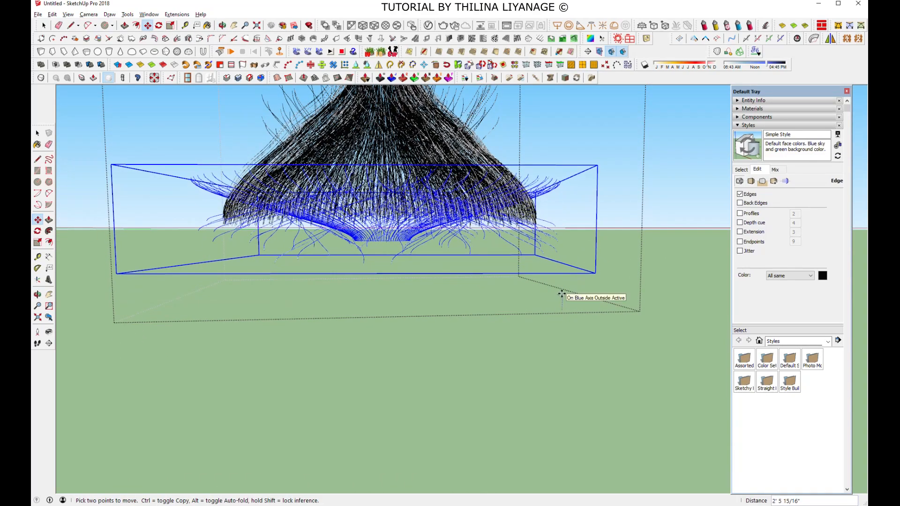
{"action": "left_click", "coordinate": [562, 293]}
Examine how far the ends of the lower fur copy stick out past the rim of the bell-shaped fur
{"action": "scroll", "coordinate": [601, 189], "scroll_direction": "up", "scroll_amount": 5}
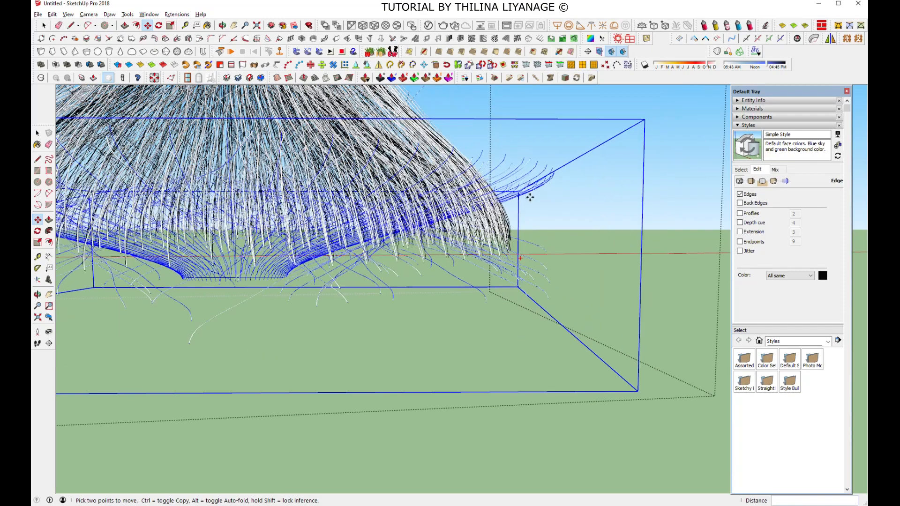
{"action": "middle_click_drag", "start_coordinate": [531, 182], "coordinate": [519, 246]}
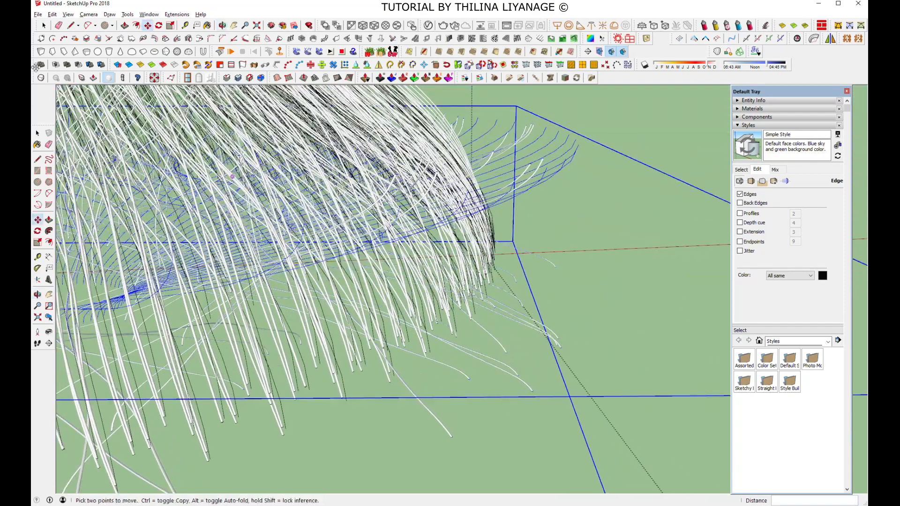
{"action": "key", "text": "space"}
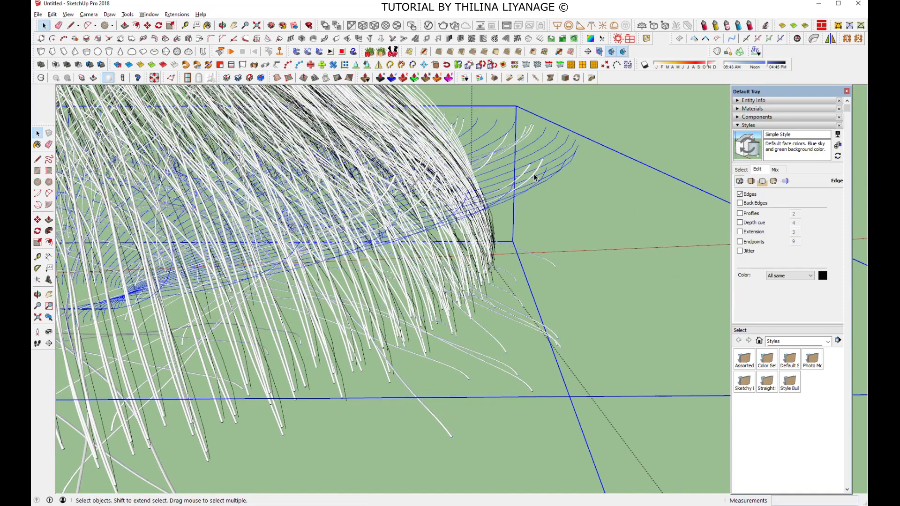
{"action": "scroll", "coordinate": [534, 177], "scroll_direction": "up", "scroll_amount": 4}
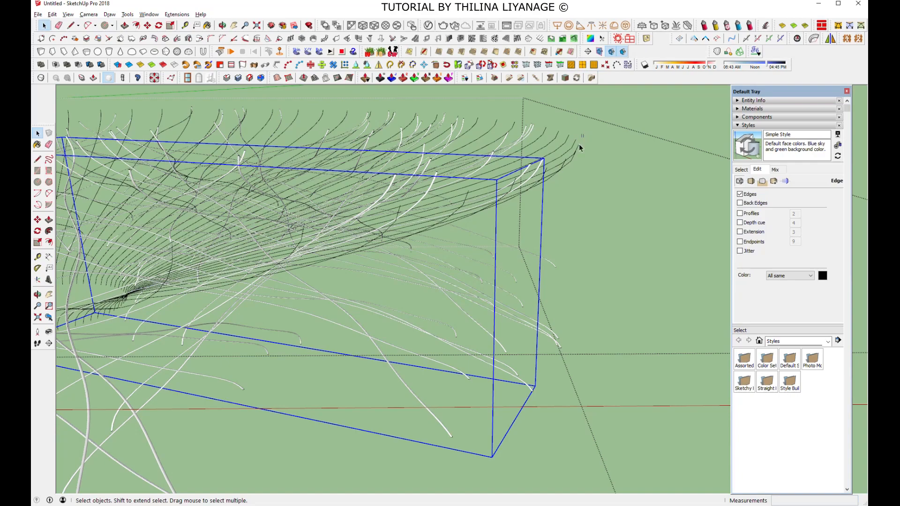
{"action": "left_click_drag", "start_coordinate": [583, 134], "coordinate": [564, 181]}
{"action": "middle_click_drag", "start_coordinate": [544, 210], "coordinate": [474, 265]}
{"action": "left_click", "coordinate": [584, 207]}
{"action": "scroll", "coordinate": [567, 304], "scroll_direction": "down", "scroll_amount": 2}
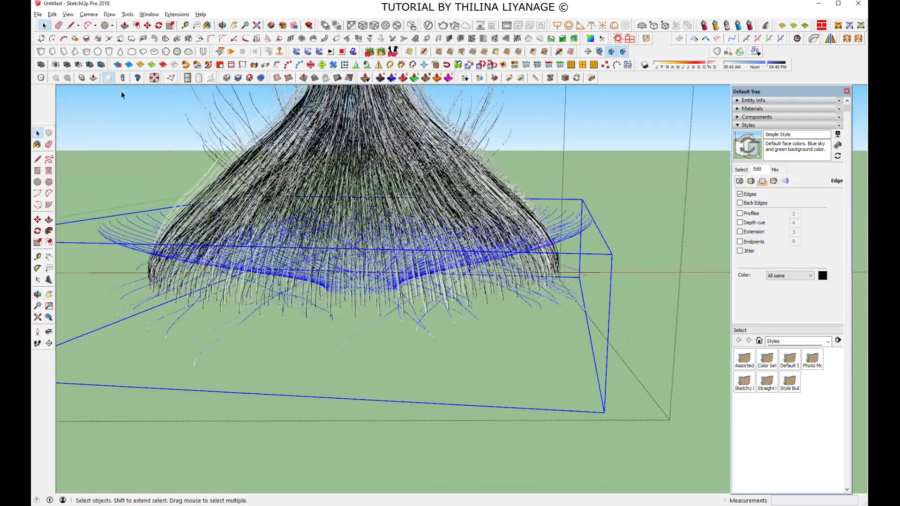
Scale the lower fur copy slightly inward about its centre and leave the fur group
{"action": "left_click", "coordinate": [170, 26]}
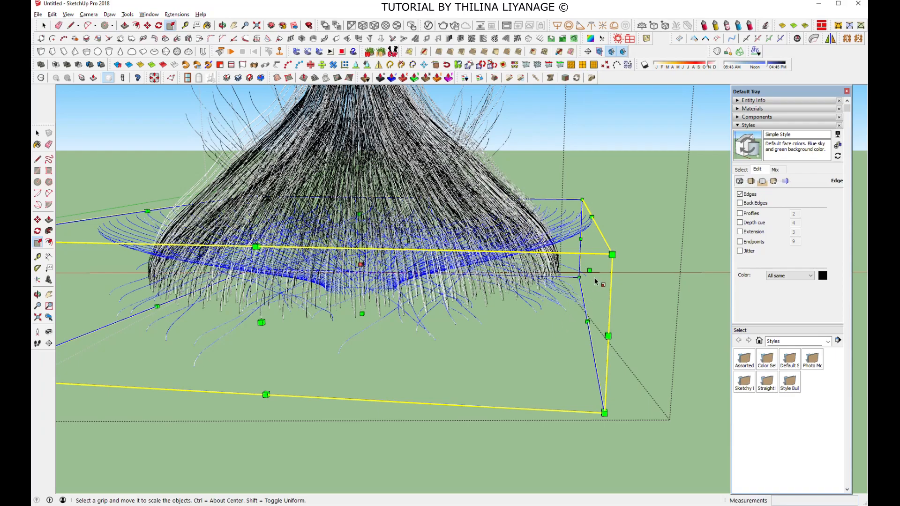
{"action": "left_click_drag", "start_coordinate": [589, 270], "coordinate": [573, 271]}
{"action": "middle_click_drag", "start_coordinate": [349, 315], "coordinate": [378, 333]}
{"action": "left_click", "coordinate": [43, 25]}
{"action": "middle_click_drag", "start_coordinate": [281, 375], "coordinate": [396, 239]}
{"action": "left_click", "coordinate": [422, 340]}
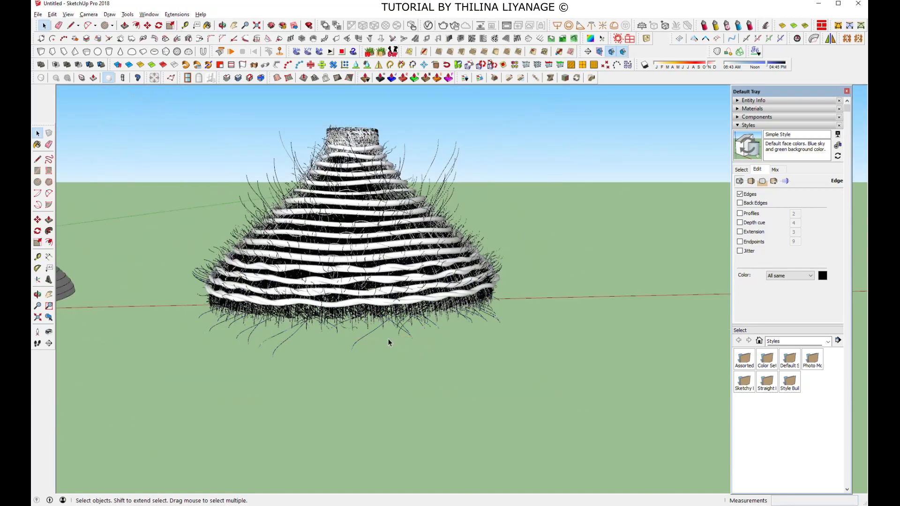
Examine the underside and the fur fringe of the bell-shaped form from below and from the side
{"action": "scroll", "coordinate": [269, 239], "scroll_direction": "up", "scroll_amount": 1}
{"action": "middle_click_drag", "start_coordinate": [319, 303], "coordinate": [320, 272]}
{"action": "scroll", "coordinate": [410, 401], "scroll_direction": "down", "scroll_amount": 2}
{"action": "middle_click_drag", "start_coordinate": [404, 295], "coordinate": [425, 259]}
{"action": "scroll", "coordinate": [419, 340], "scroll_direction": "up", "scroll_amount": 3}
{"action": "left_click", "coordinate": [421, 319]}
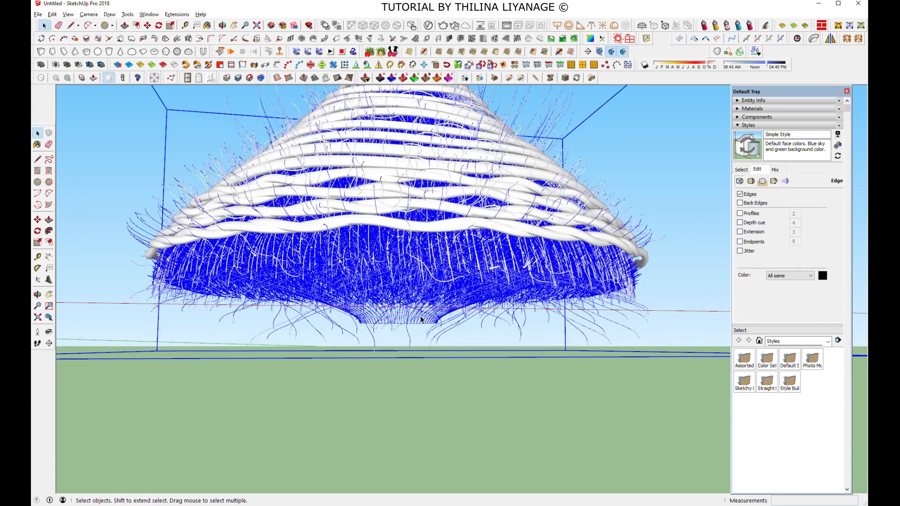
{"action": "scroll", "coordinate": [421, 319], "scroll_direction": "up", "scroll_amount": 5}
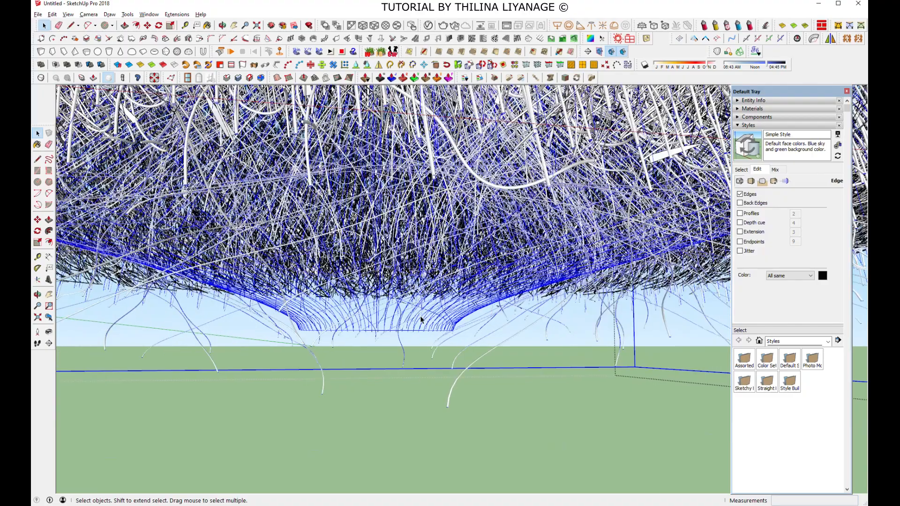
{"action": "scroll", "coordinate": [420, 318], "scroll_direction": "up", "scroll_amount": 4}
{"action": "middle_click_drag", "start_coordinate": [418, 317], "coordinate": [421, 281]}
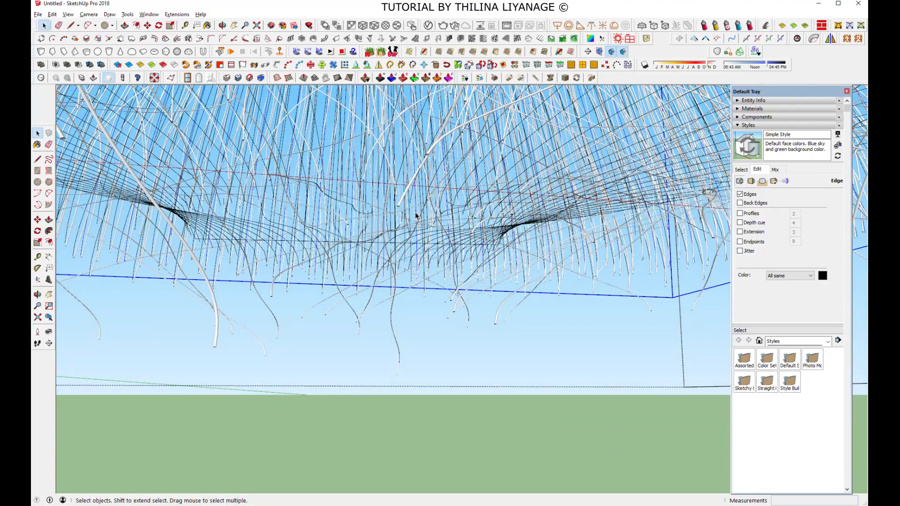
{"action": "scroll", "coordinate": [415, 216], "scroll_direction": "up", "scroll_amount": 3}
{"action": "scroll", "coordinate": [403, 353], "scroll_direction": "down", "scroll_amount": 3}
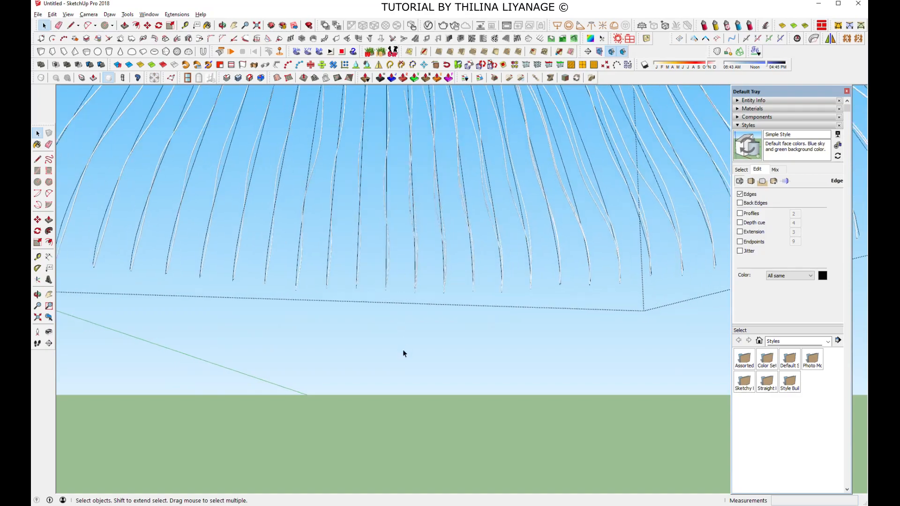
{"action": "scroll", "coordinate": [403, 353], "scroll_direction": "down", "scroll_amount": 10}
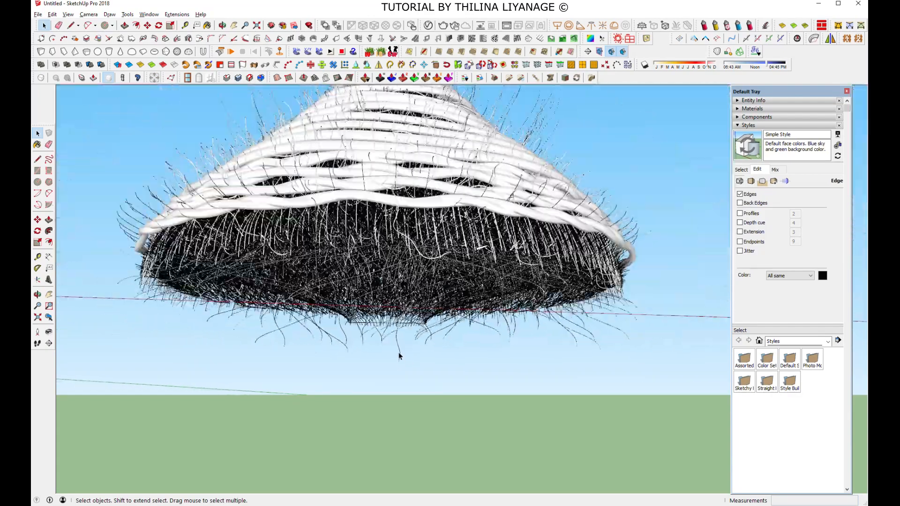
{"action": "middle_click_drag", "start_coordinate": [418, 258], "coordinate": [434, 367]}
{"action": "scroll", "coordinate": [434, 368], "scroll_direction": "down", "scroll_amount": 5}
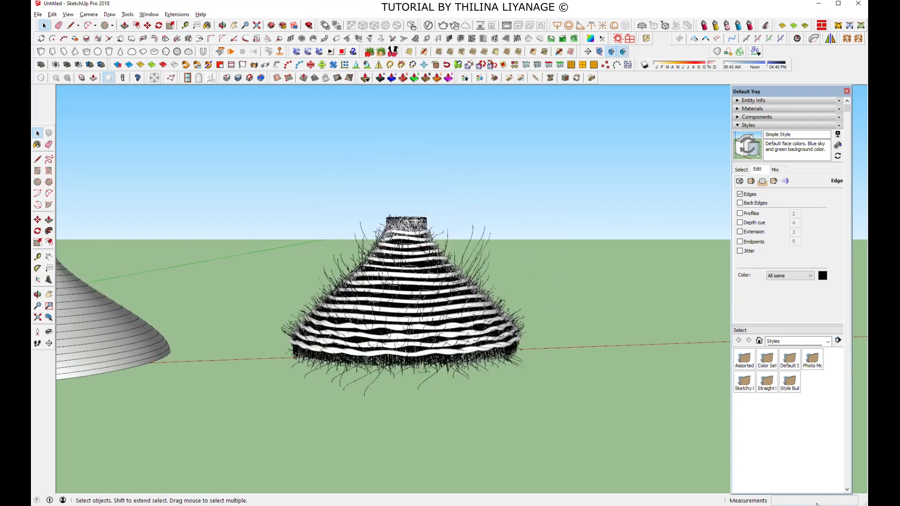
Open the group holding the collar, select all the woven collar pieces at the top and make them one group
{"action": "scroll", "coordinate": [438, 265], "scroll_direction": "up", "scroll_amount": 10}
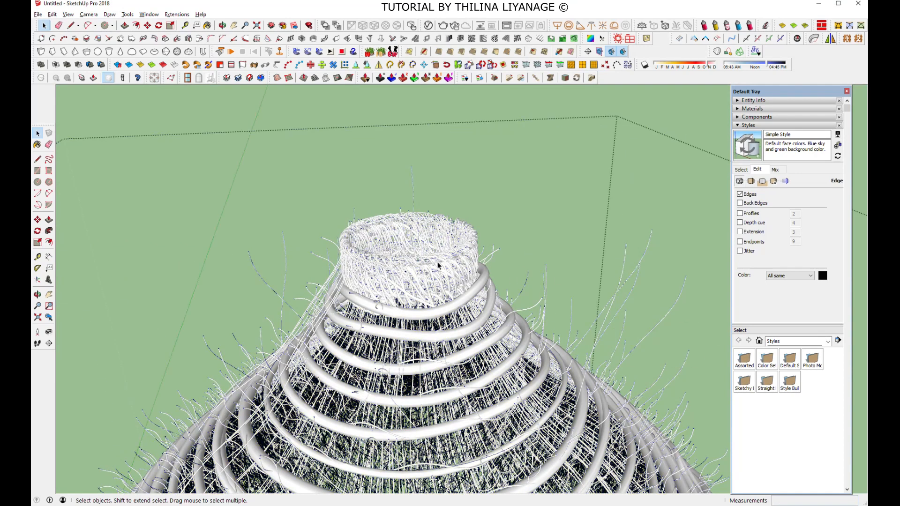
{"action": "scroll", "coordinate": [438, 266], "scroll_direction": "up", "scroll_amount": 3}
{"action": "left_click", "coordinate": [438, 266]}
{"action": "key", "text": "Delete"}
{"action": "left_click", "coordinate": [439, 268]}
{"action": "left_click", "coordinate": [415, 316], "text": "shift"}
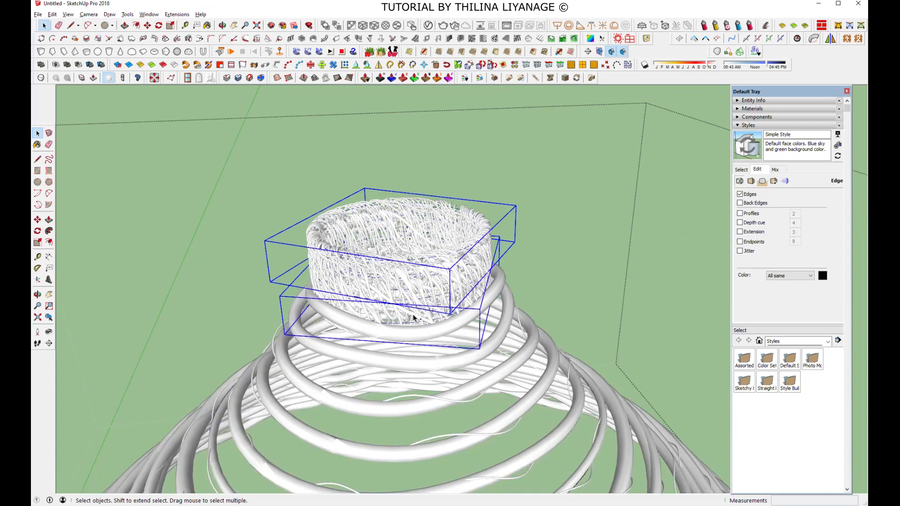
{"action": "middle_click_drag", "start_coordinate": [406, 267], "coordinate": [402, 212]}
{"action": "left_click_drag", "start_coordinate": [261, 205], "coordinate": [522, 368]}
{"action": "right_click", "coordinate": [423, 288]}
{"action": "left_click", "coordinate": [467, 235]}
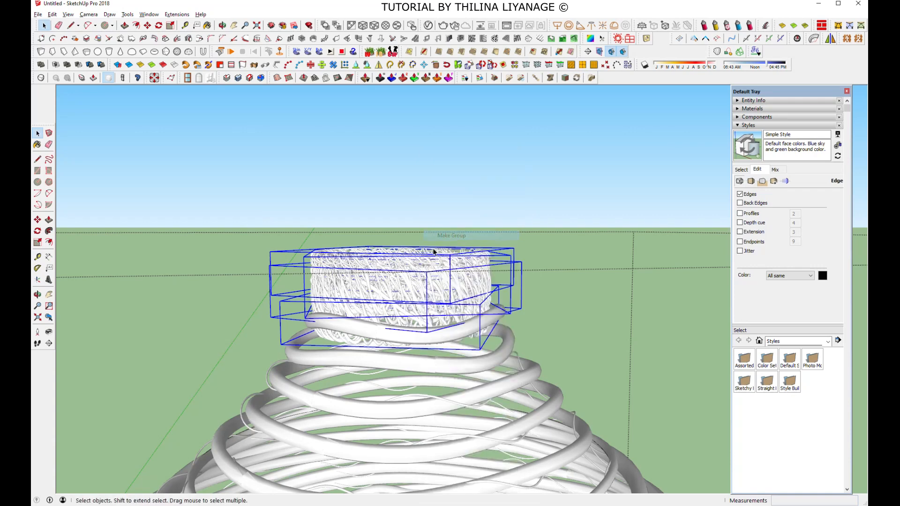
Copy the collar group straight up and scale the copy down about its centre to form a smaller second tier
{"action": "left_click", "coordinate": [148, 25]}
{"action": "left_click", "coordinate": [408, 281]}
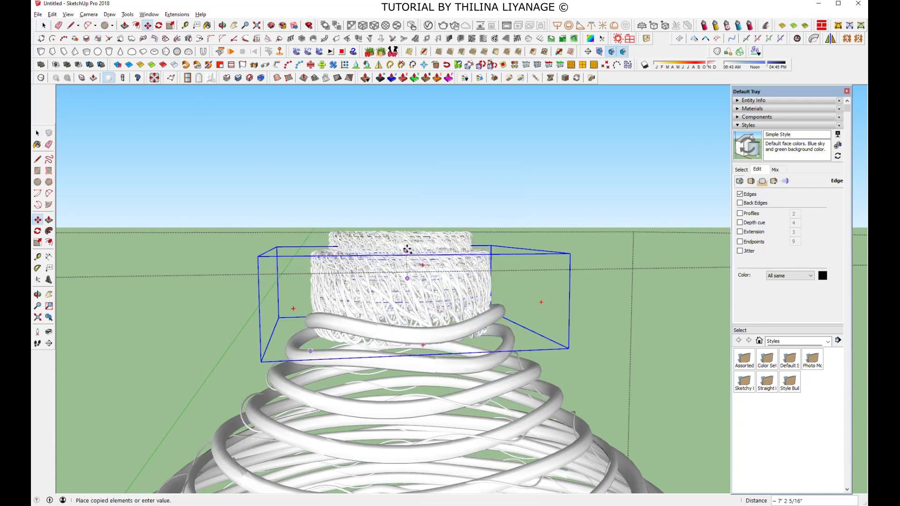
{"action": "left_click", "coordinate": [409, 235]}
{"action": "key", "text": "s"}
{"action": "middle_click_drag", "start_coordinate": [509, 192], "coordinate": [523, 240]}
{"action": "left_click", "coordinate": [533, 216], "text": "ctrl+shift"}
{"action": "left_click", "coordinate": [512, 218], "text": "ctrl+shift"}
Copy the second collar tier upward and shrink the copy about its centre as a third tier
{"action": "left_click", "coordinate": [147, 25]}
{"action": "middle_click_drag", "start_coordinate": [404, 324], "coordinate": [412, 257]}
{"action": "key", "text": "ctrl"}
{"action": "left_click", "coordinate": [409, 269]}
{"action": "left_click", "coordinate": [410, 183]}
{"action": "key", "text": "s"}
{"action": "left_click", "coordinate": [505, 212], "text": "ctrl+shift"}
{"action": "left_click", "coordinate": [484, 210], "text": "ctrl+shift"}
{"action": "middle_click_drag", "start_coordinate": [366, 277], "coordinate": [400, 280]}
Copy the third collar tier straight up and scale the copy down about its centre as a fourth tier
{"action": "left_click", "coordinate": [148, 25]}
{"action": "middle_click_drag", "start_coordinate": [498, 248], "coordinate": [502, 229]}
{"action": "key", "text": "ctrl"}
{"action": "left_click", "coordinate": [580, 260]}
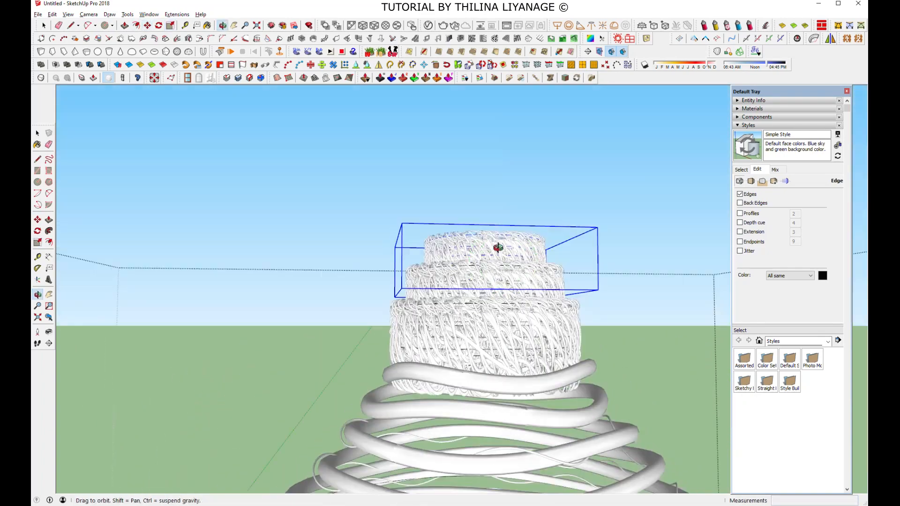
{"action": "left_click", "coordinate": [581, 166]}
{"action": "left_click", "coordinate": [173, 25]}
{"action": "left_click", "coordinate": [569, 253], "text": "ctrl+shift"}
{"action": "left_click", "coordinate": [540, 253], "text": "ctrl+shift"}
Adjust the height of the topmost collar tier so that it rests on the tier below
{"action": "left_click", "coordinate": [147, 24]}
{"action": "left_click", "coordinate": [582, 235]}
{"action": "left_click", "coordinate": [581, 158]}
{"action": "scroll", "coordinate": [504, 243], "scroll_direction": "up", "scroll_amount": 1}
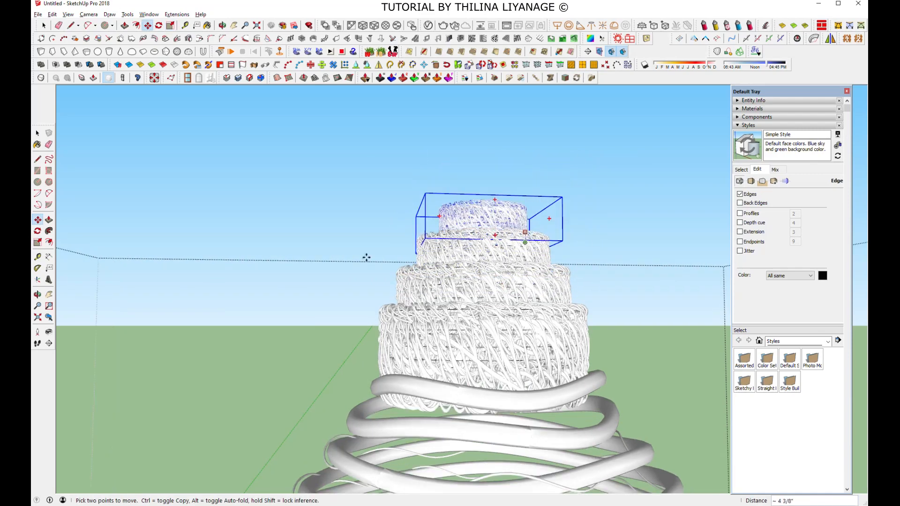
{"action": "left_click", "coordinate": [527, 192]}
Leave the group containing the collar tiers and turn off the display of edges
{"action": "scroll", "coordinate": [358, 305], "scroll_direction": "down", "scroll_amount": 5}
{"action": "key", "text": "space"}
{"action": "scroll", "coordinate": [412, 224], "scroll_direction": "down", "scroll_amount": 3}
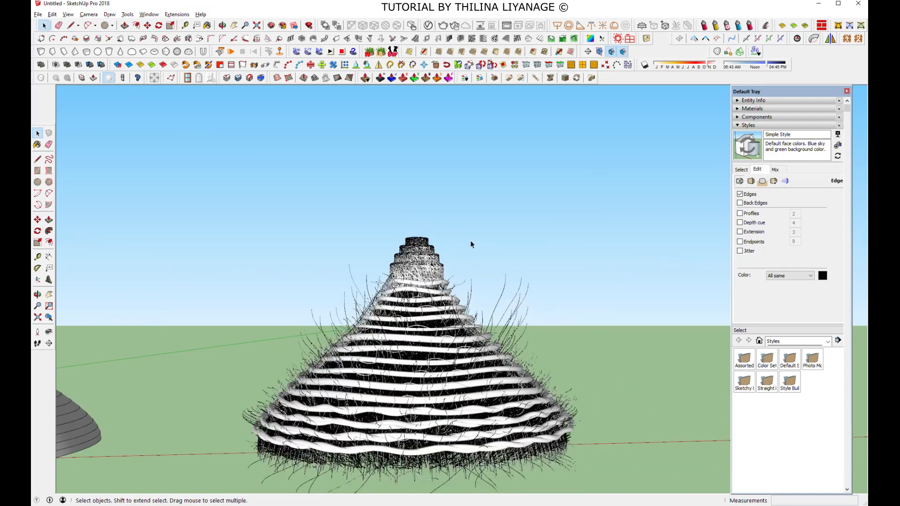
{"action": "middle_click_drag", "start_coordinate": [436, 287], "coordinate": [427, 278]}
{"action": "scroll", "coordinate": [425, 277], "scroll_direction": "up", "scroll_amount": 2}
{"action": "left_click", "coordinate": [740, 194]}
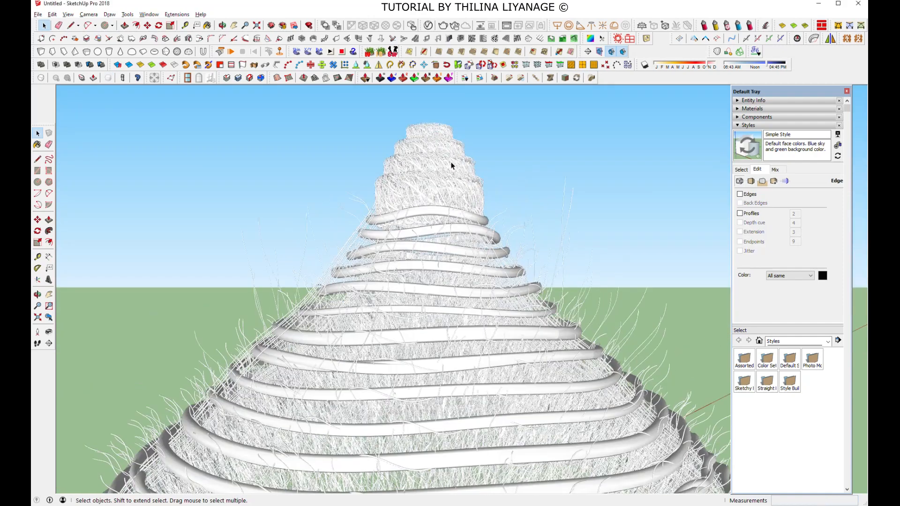
Reopen the group containing the collar, select the second tier and rotate it to a slight tilt
{"action": "left_click", "coordinate": [446, 164]}
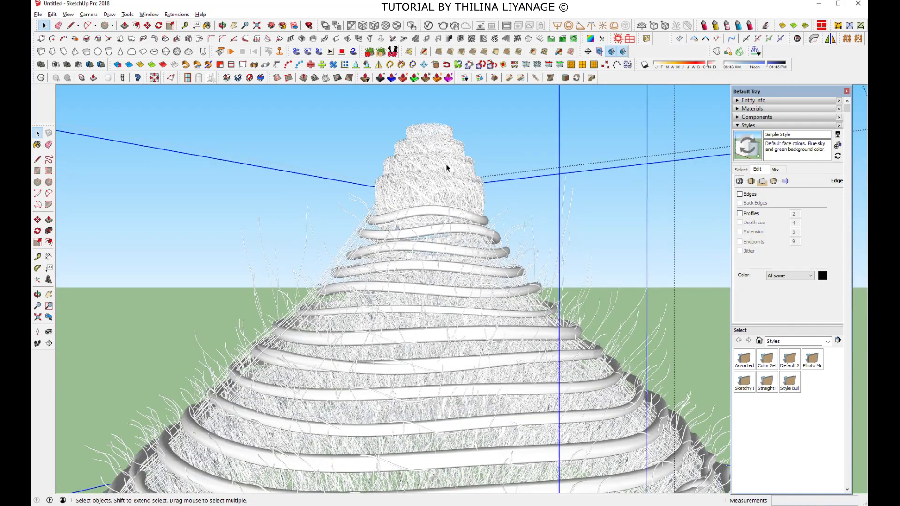
{"action": "double_click", "coordinate": [446, 164]}
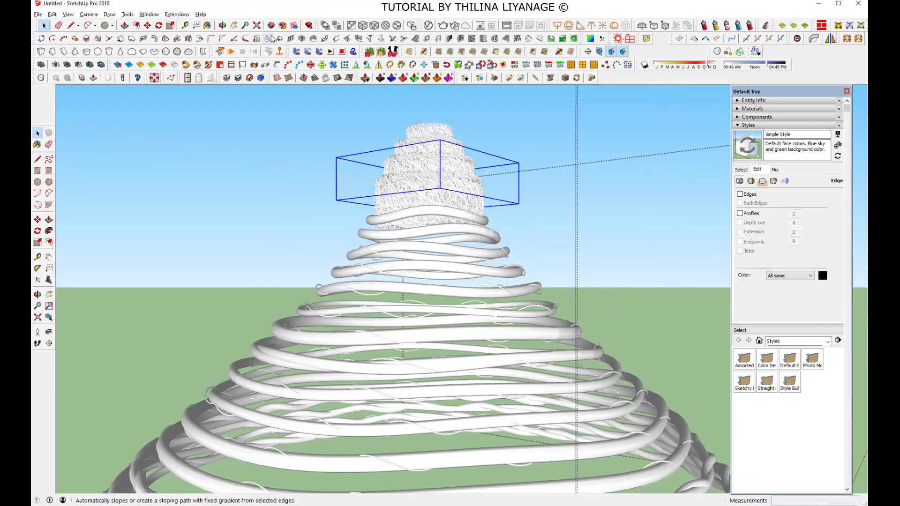
{"action": "left_click", "coordinate": [481, 67]}
{"action": "left_click", "coordinate": [37, 231]}
{"action": "left_click", "coordinate": [427, 160]}
{"action": "left_click", "coordinate": [504, 165]}
{"action": "left_click", "coordinate": [508, 146]}
Select the third collar tier and rotate it slightly about its centre
{"action": "left_click", "coordinate": [37, 133]}
{"action": "left_click", "coordinate": [431, 148]}
{"action": "left_click", "coordinate": [37, 231]}
{"action": "left_click", "coordinate": [429, 145]}
{"action": "left_click", "coordinate": [434, 144]}
Tilt the lowest collar tier about its centre, raise it slightly and leave the group
{"action": "left_click", "coordinate": [38, 134]}
{"action": "left_click", "coordinate": [37, 231]}
{"action": "left_click", "coordinate": [430, 194]}
{"action": "left_click", "coordinate": [535, 195]}
{"action": "left_click", "coordinate": [539, 217]}
{"action": "key", "text": "m"}
{"action": "left_click", "coordinate": [418, 188]}
{"action": "left_click", "coordinate": [418, 168]}
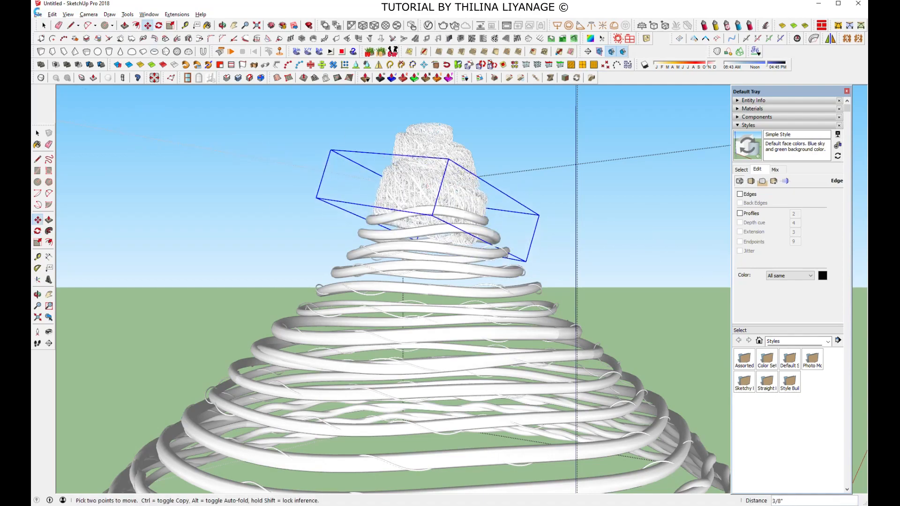
{"action": "key", "text": "space"}
{"action": "scroll", "coordinate": [508, 199], "scroll_direction": "down", "scroll_amount": 5}
{"action": "middle_click_drag", "start_coordinate": [471, 205], "coordinate": [499, 390]}
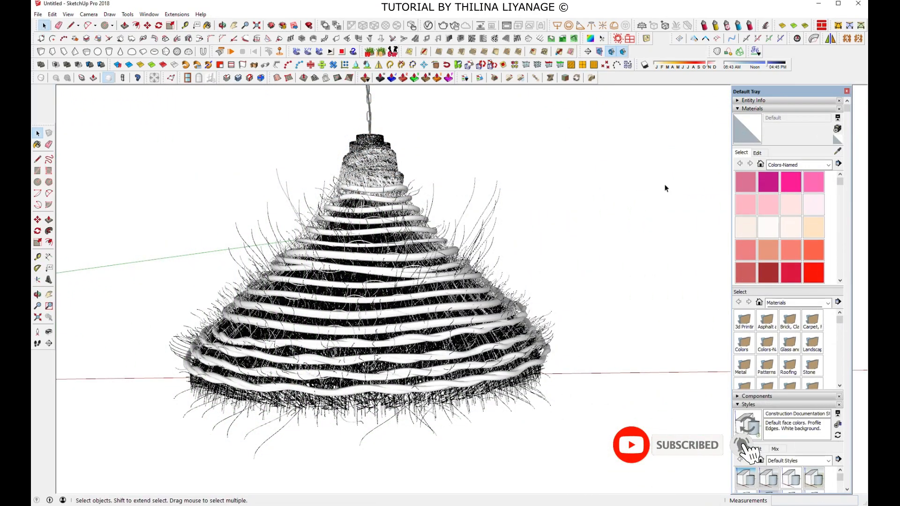
Create a brown wood-texture material and paint the bell-shaped form with it
{"action": "left_click", "coordinate": [838, 130]}
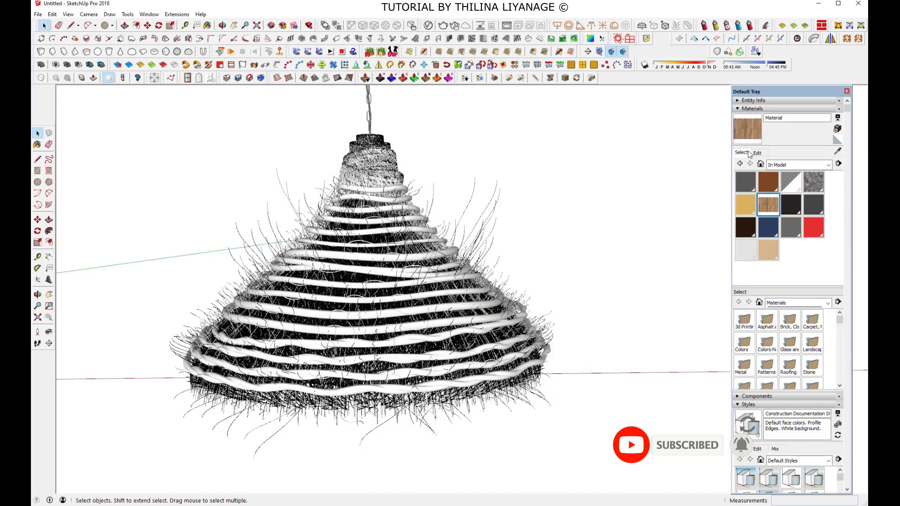
{"action": "key", "text": "b"}
{"action": "left_click", "coordinate": [402, 335]}
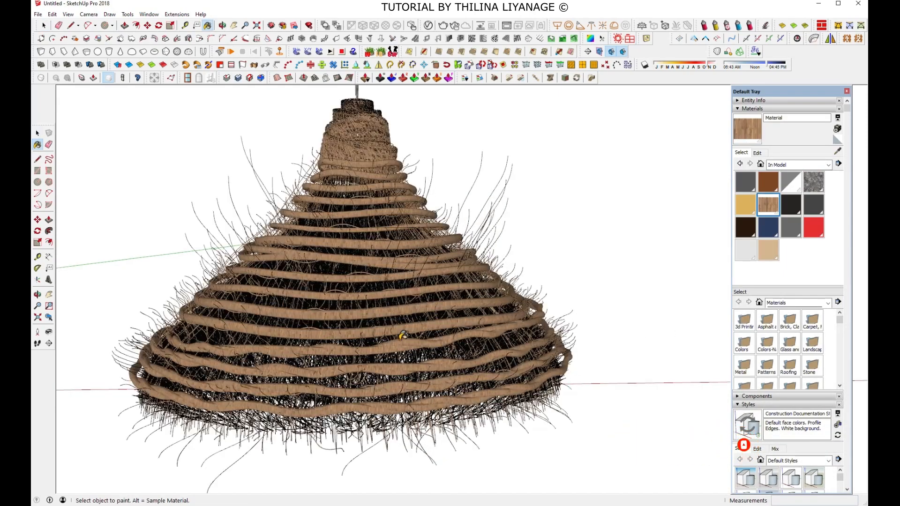
Create a light wood-texture material and get ready to paint the pendant lamp's parts with it
{"action": "middle_click_drag", "start_coordinate": [402, 335], "coordinate": [436, 324]}
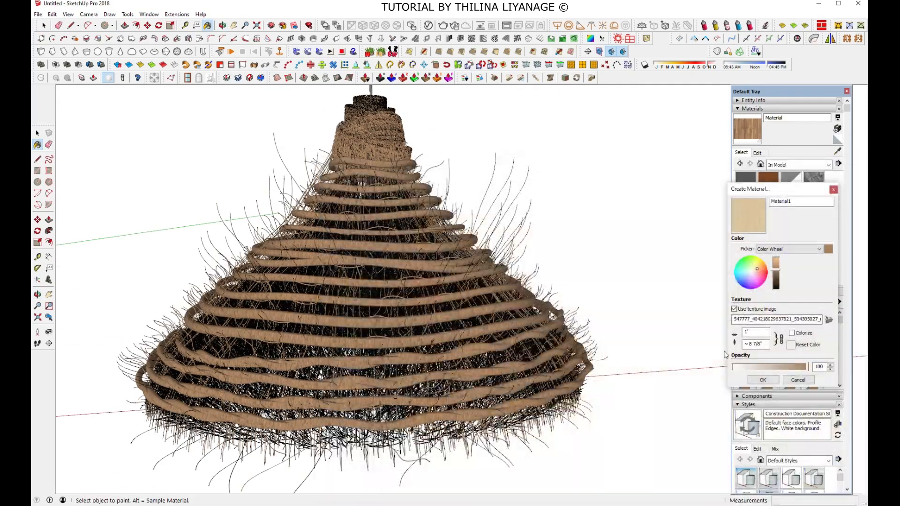
{"action": "left_click", "coordinate": [763, 379]}
{"action": "key", "text": "space"}
{"action": "left_click", "coordinate": [501, 398]}
{"action": "key", "text": "b"}
{"action": "key", "text": "space"}
Open the lamp group and paint the tiers of the collar with the light wood-texture material
{"action": "middle_click_drag", "start_coordinate": [501, 398], "coordinate": [446, 258]}
{"action": "scroll", "coordinate": [445, 258], "scroll_direction": "up", "scroll_amount": 5}
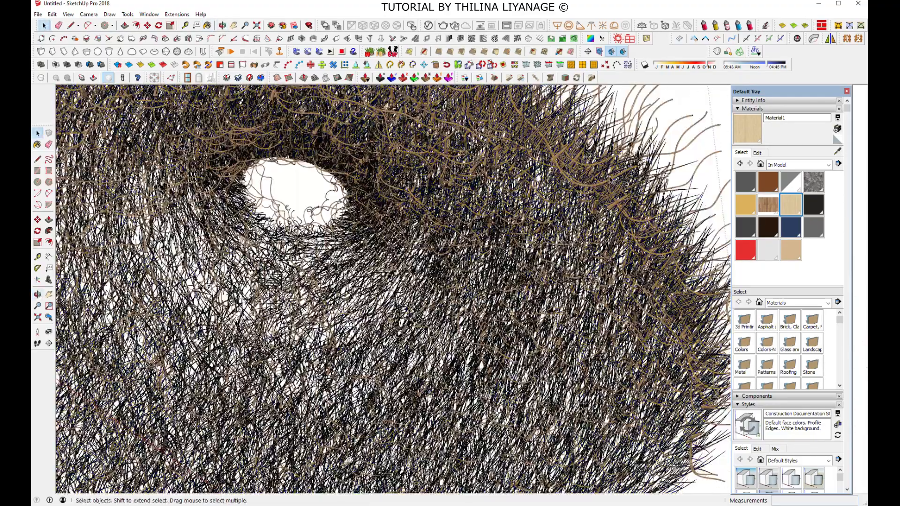
{"action": "key", "text": "b"}
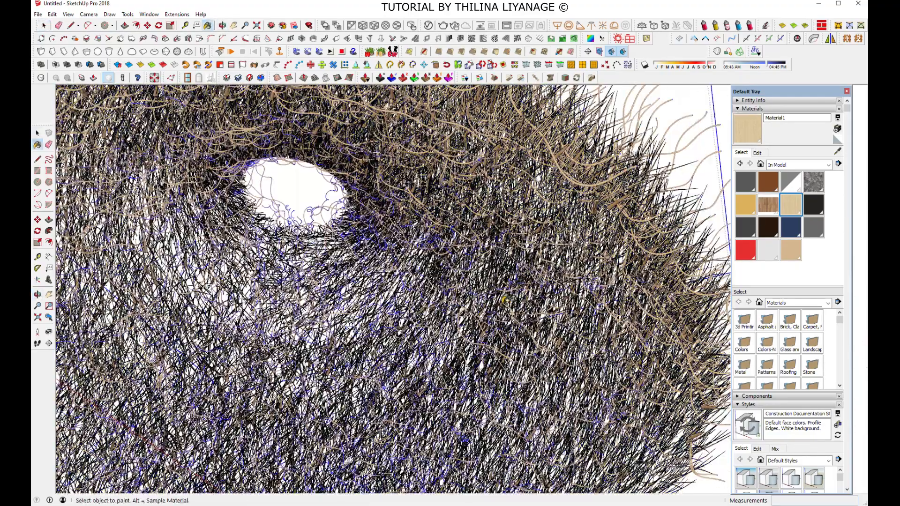
{"action": "middle_click_drag", "start_coordinate": [365, 158], "coordinate": [324, 172]}
{"action": "key", "text": "space"}
{"action": "double_click", "coordinate": [324, 172]}
{"action": "left_click", "coordinate": [324, 172]}
{"action": "key", "text": "b"}
{"action": "left_click", "coordinate": [327, 185]}
{"action": "left_click", "coordinate": [320, 141]}
{"action": "scroll", "coordinate": [321, 141], "scroll_direction": "up", "scroll_amount": 4}
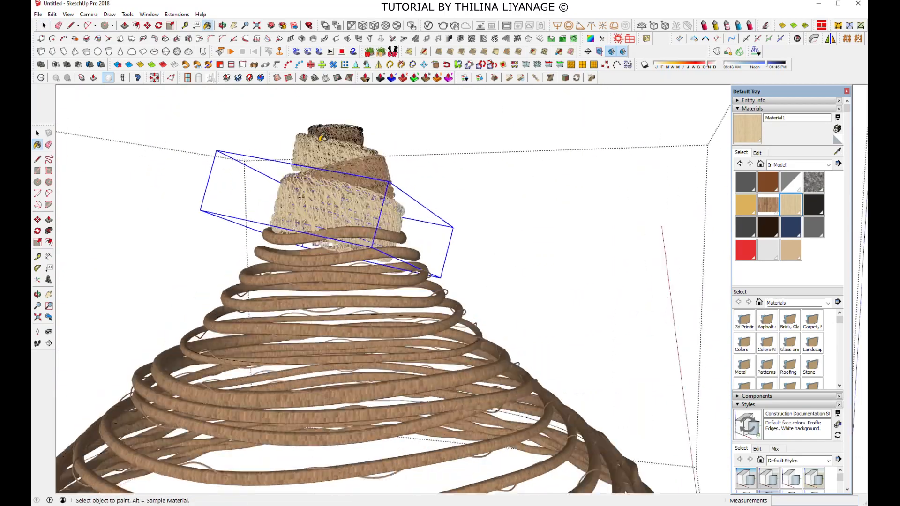
Create another material using the WoodPlanksBare0001_1_thumbhuge image from the wood folder as its texture
{"action": "scroll", "coordinate": [369, 177], "scroll_direction": "down", "scroll_amount": 3}
{"action": "key", "text": "space"}
{"action": "left_click", "coordinate": [838, 139]}
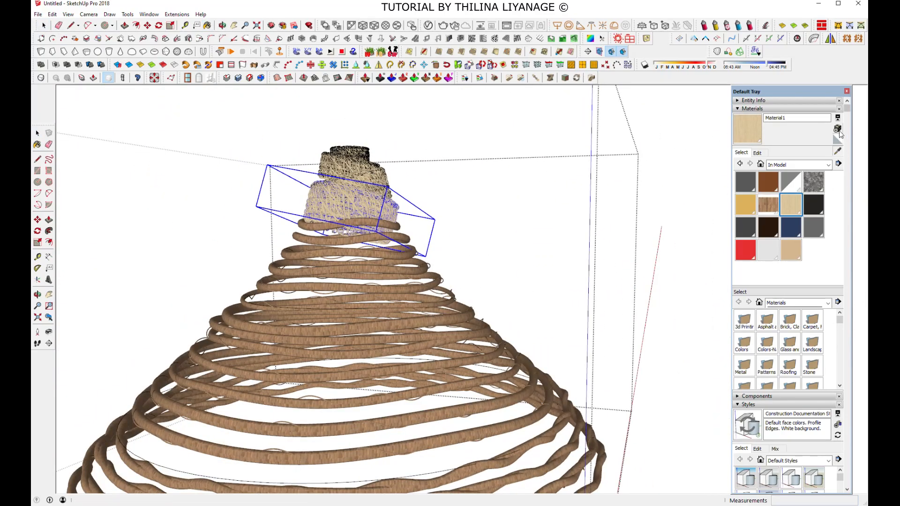
{"action": "left_click", "coordinate": [829, 319]}
{"action": "left_click", "coordinate": [417, 433]}
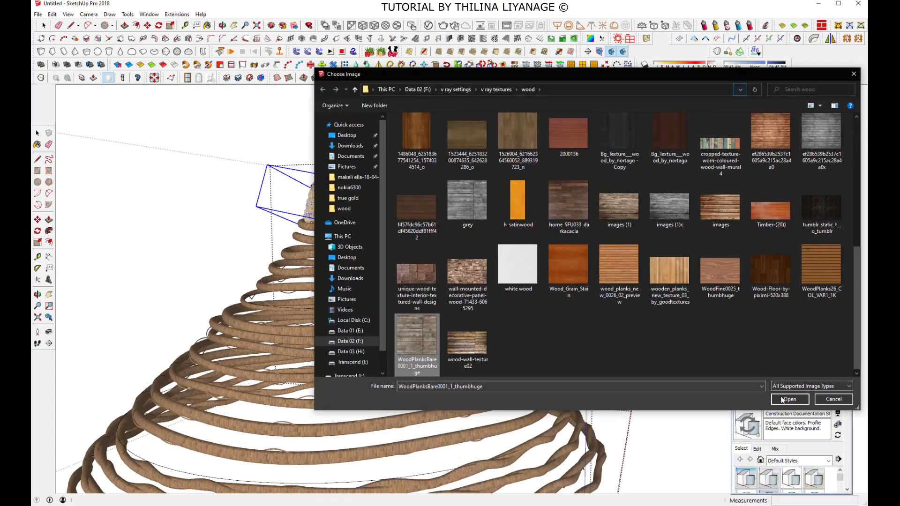
{"action": "left_click", "coordinate": [782, 399]}
{"action": "left_click", "coordinate": [764, 378]}
Paint the woven rings with the weathered wood-plank material and leave the lamp group
{"action": "left_click", "coordinate": [471, 392]}
{"action": "middle_click_drag", "start_coordinate": [472, 391], "coordinate": [480, 360]}
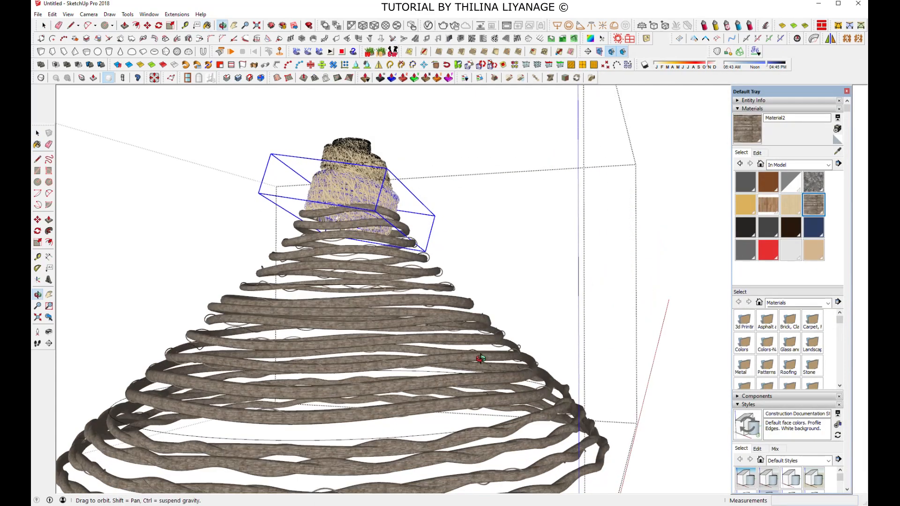
{"action": "scroll", "coordinate": [422, 319], "scroll_direction": "down", "scroll_amount": 2}
{"action": "left_click", "coordinate": [44, 28]}
{"action": "left_click", "coordinate": [477, 307]}
{"action": "scroll", "coordinate": [475, 306], "scroll_direction": "down", "scroll_amount": 3}
{"action": "left_click", "coordinate": [502, 389]}
Select the leftover geometry beside the lamp and delete it
{"action": "middle_click_drag", "start_coordinate": [502, 389], "coordinate": [287, 365]}
{"action": "scroll", "coordinate": [294, 382], "scroll_direction": "down", "scroll_amount": 6}
{"action": "left_click_drag", "start_coordinate": [192, 221], "coordinate": [431, 366]}
{"action": "key", "text": "Delete"}
Select the bell-shaped shade together with its hanging rod and make them one group
{"action": "scroll", "coordinate": [517, 303], "scroll_direction": "up", "scroll_amount": 2}
{"action": "left_click", "coordinate": [517, 303]}
{"action": "middle_click_drag", "start_coordinate": [648, 402], "coordinate": [532, 408]}
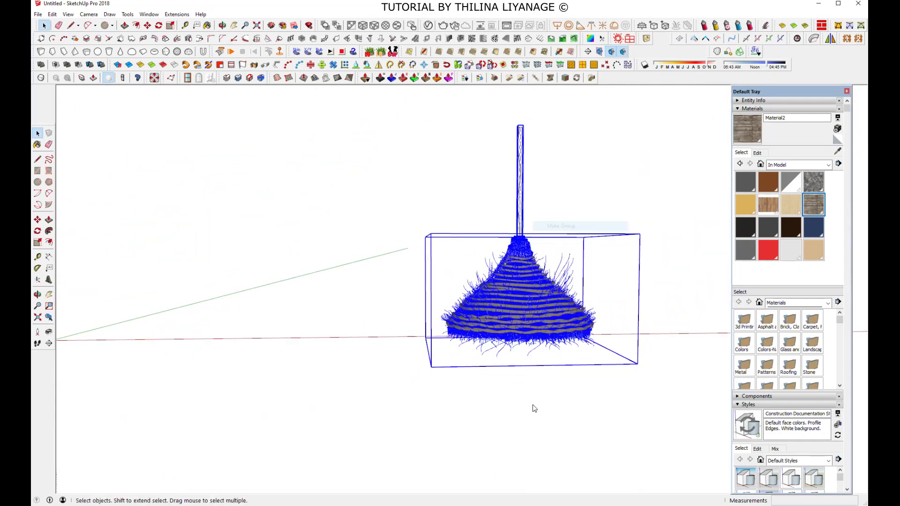
{"action": "key", "text": "m"}
{"action": "left_click", "coordinate": [234, 27]}
{"action": "left_click_drag", "start_coordinate": [537, 288], "coordinate": [483, 311]}
{"action": "scroll", "coordinate": [483, 311], "scroll_direction": "up", "scroll_amount": 4}
{"action": "middle_click_drag", "start_coordinate": [484, 319], "coordinate": [492, 220]}
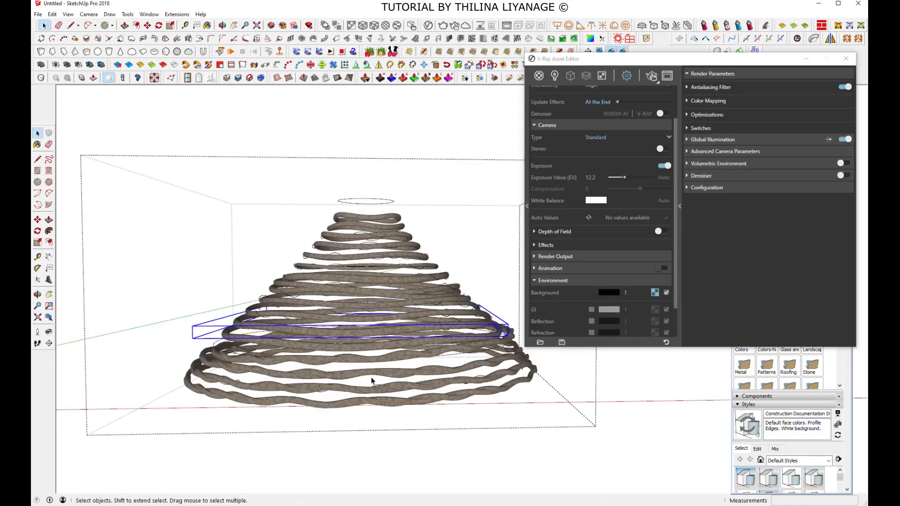
Open the group containing the rings and add V-Ray fur to the topmost ring
{"action": "left_click", "coordinate": [455, 270]}
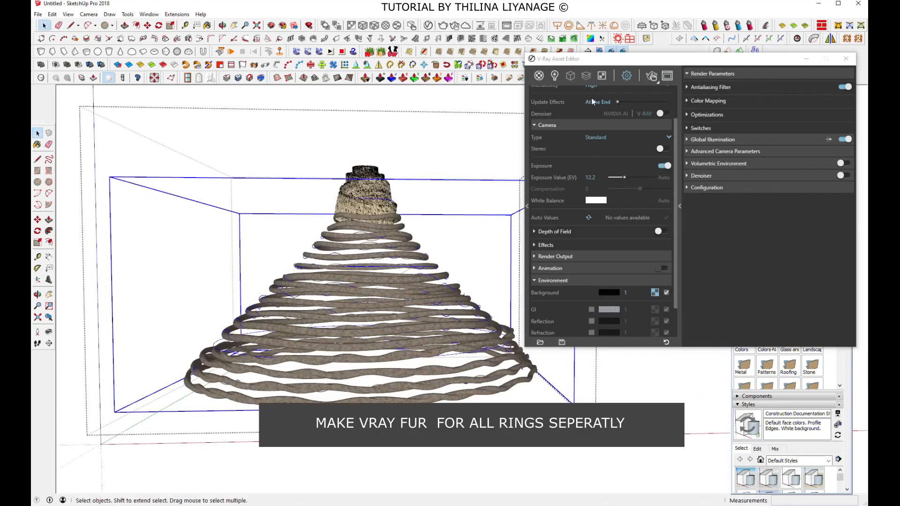
{"action": "double_click", "coordinate": [401, 238]}
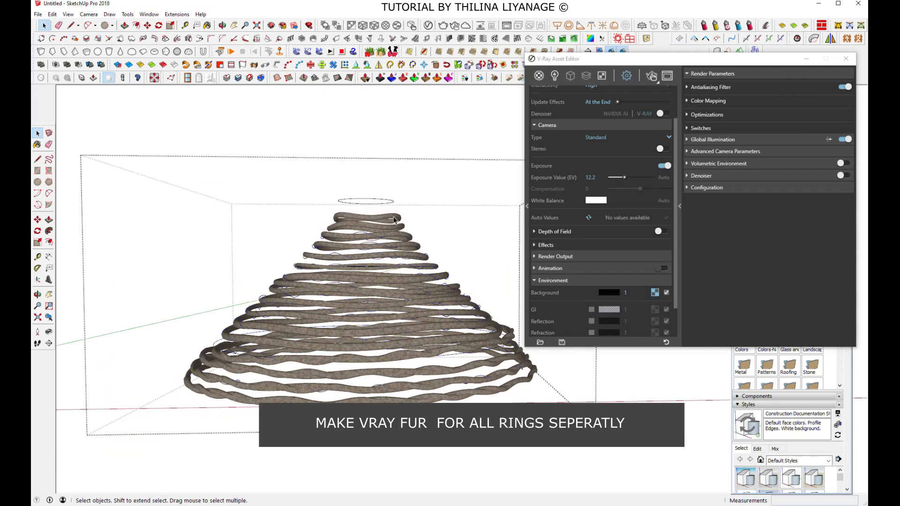
{"action": "left_click", "coordinate": [396, 220]}
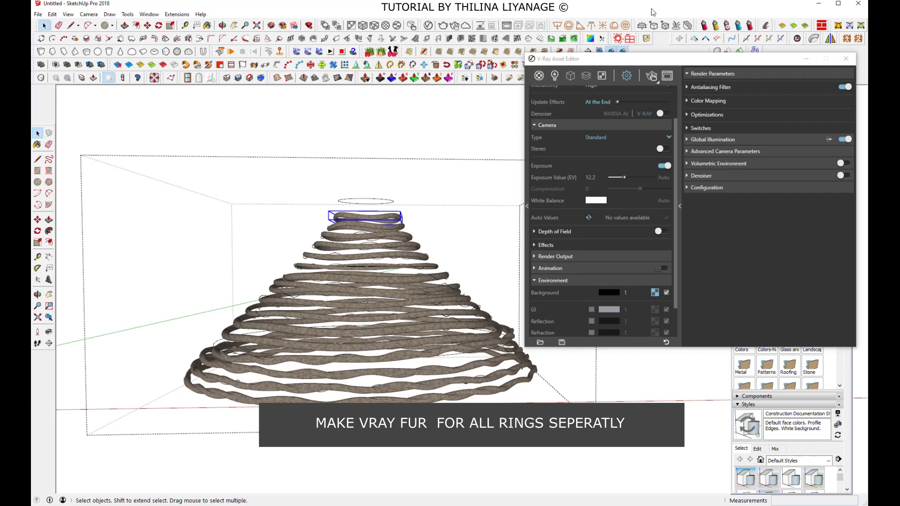
{"action": "left_click", "coordinate": [676, 27]}
{"action": "left_click", "coordinate": [432, 219]}
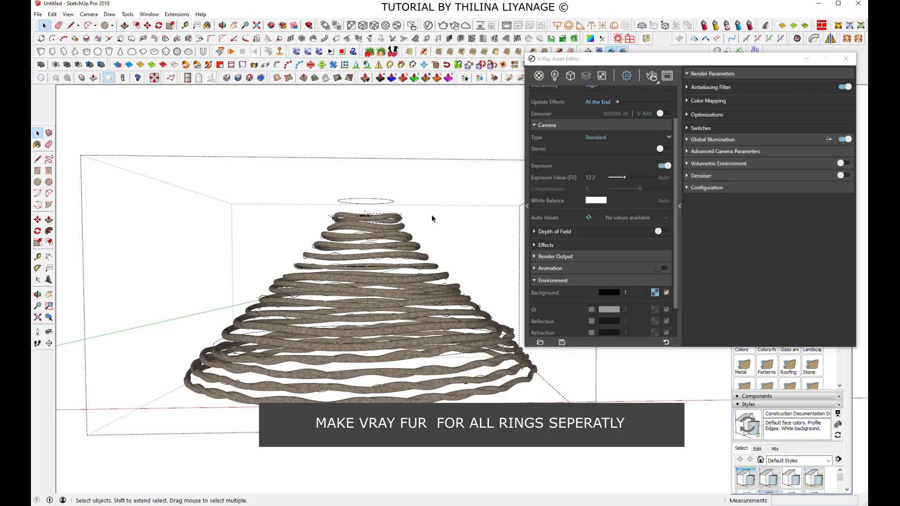
Add V-Ray fur separately to the second through fifth rings from the top
{"action": "left_click", "coordinate": [393, 231]}
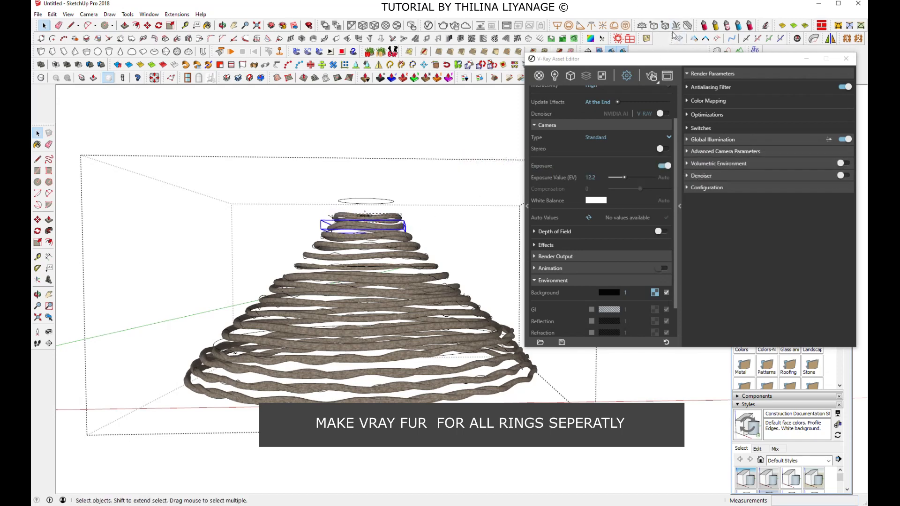
{"action": "left_click", "coordinate": [406, 239]}
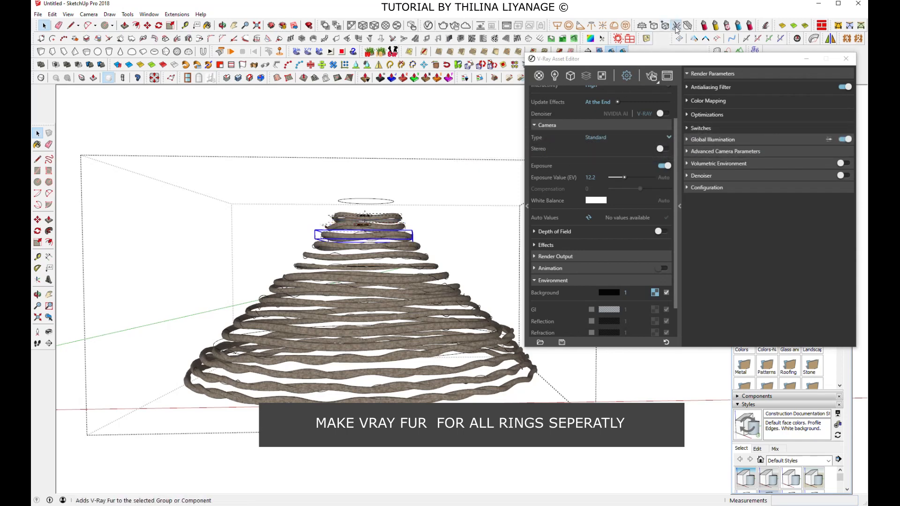
{"action": "left_click", "coordinate": [406, 246]}
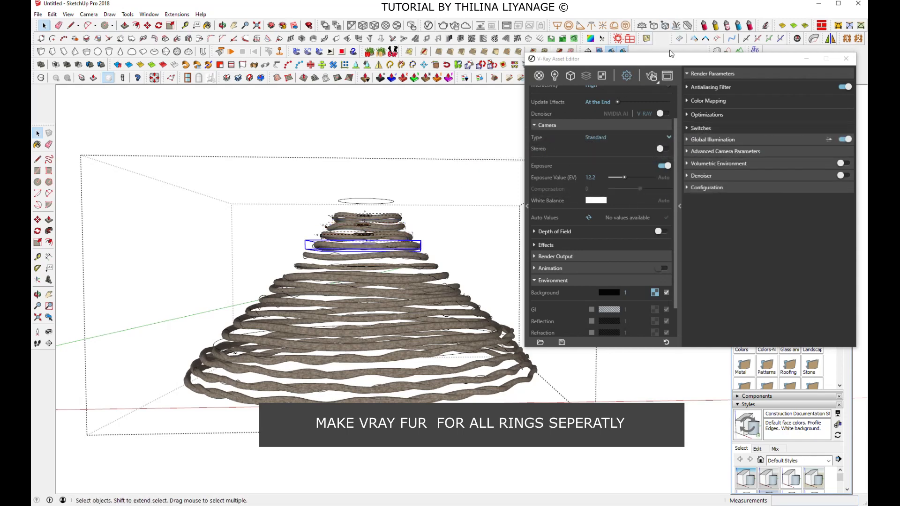
{"action": "left_click", "coordinate": [410, 252]}
{"action": "left_click", "coordinate": [425, 257]}
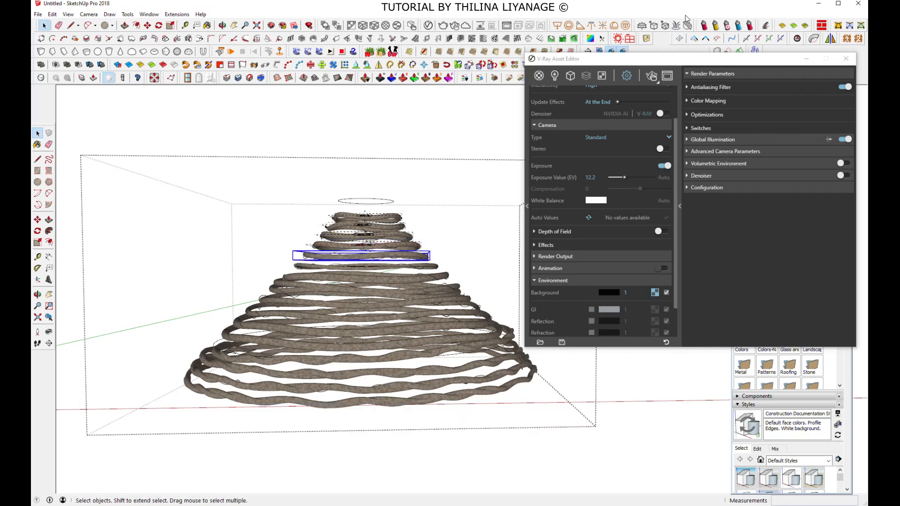
Add V-Ray fur separately to the sixth through tenth rings from the top
{"action": "left_click", "coordinate": [432, 271]}
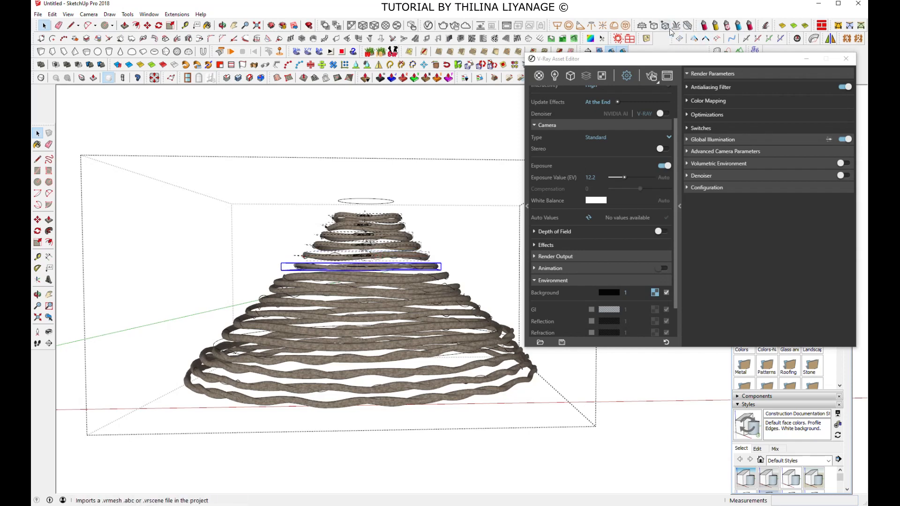
{"action": "left_click", "coordinate": [441, 280]}
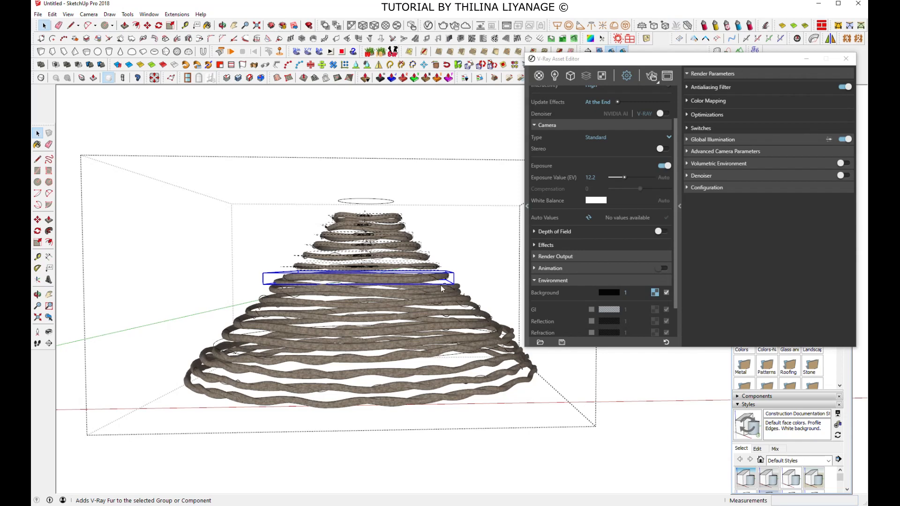
{"action": "left_click", "coordinate": [443, 290]}
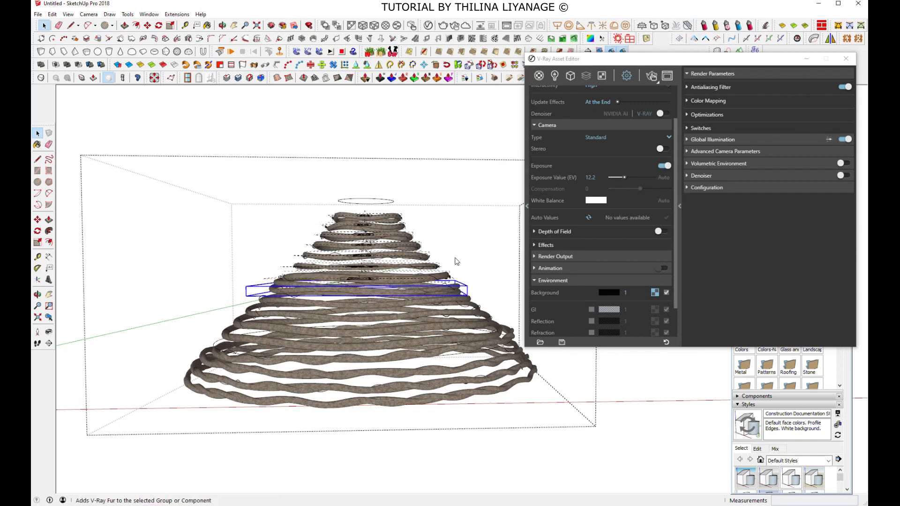
{"action": "left_click", "coordinate": [452, 304]}
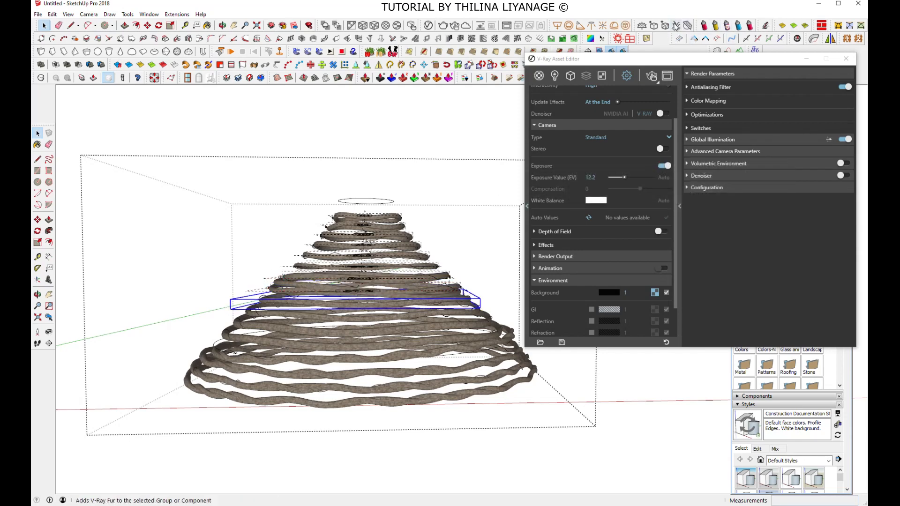
{"action": "left_click", "coordinate": [463, 317]}
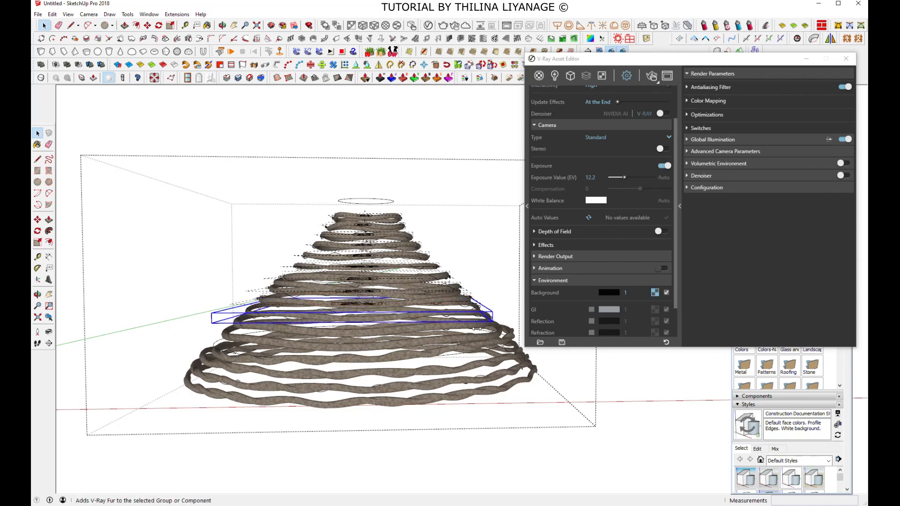
Add V-Ray fur one by one to the remaining lower rings, down to the bottom rim
{"action": "left_click", "coordinate": [477, 330]}
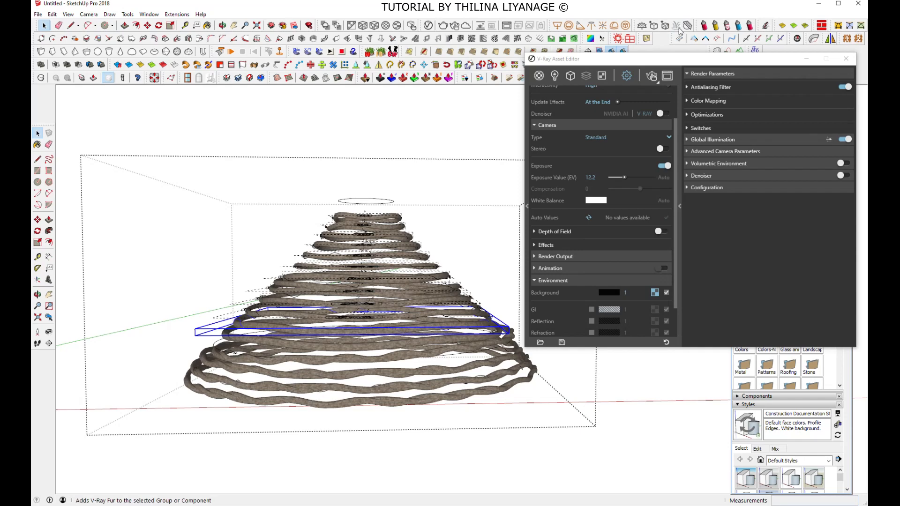
{"action": "left_click", "coordinate": [477, 344]}
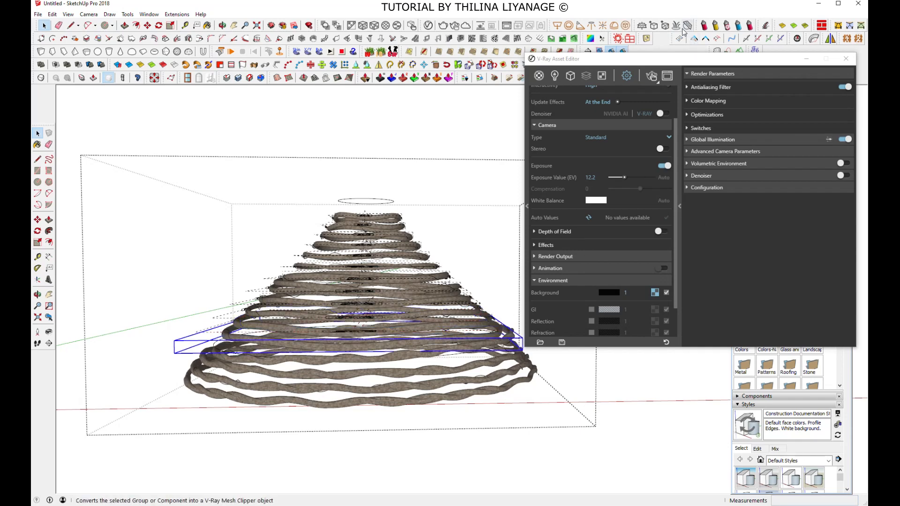
{"action": "left_click", "coordinate": [478, 356]}
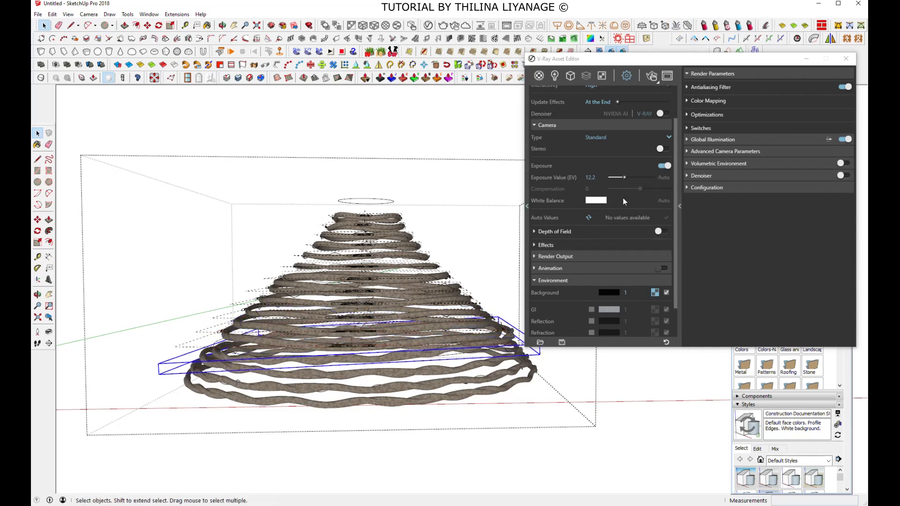
{"action": "left_click", "coordinate": [441, 373]}
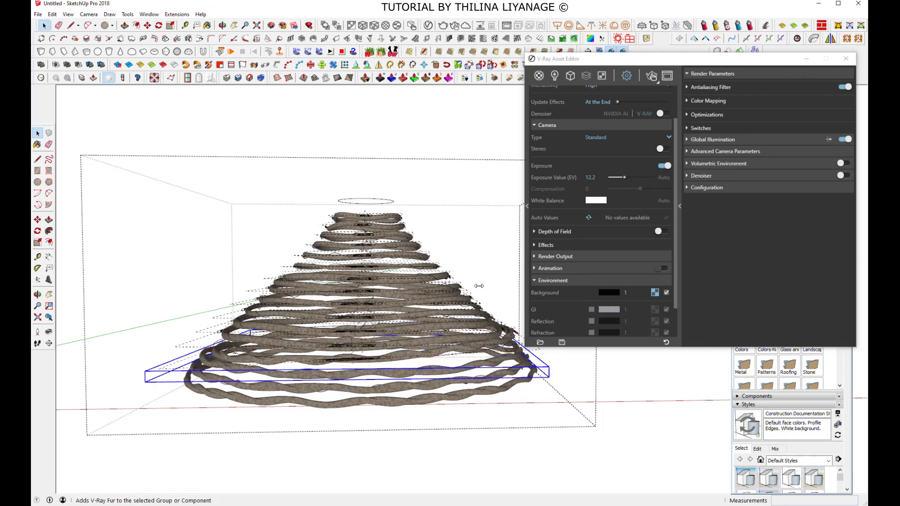
{"action": "left_click", "coordinate": [433, 393]}
{"action": "left_click", "coordinate": [438, 385]}
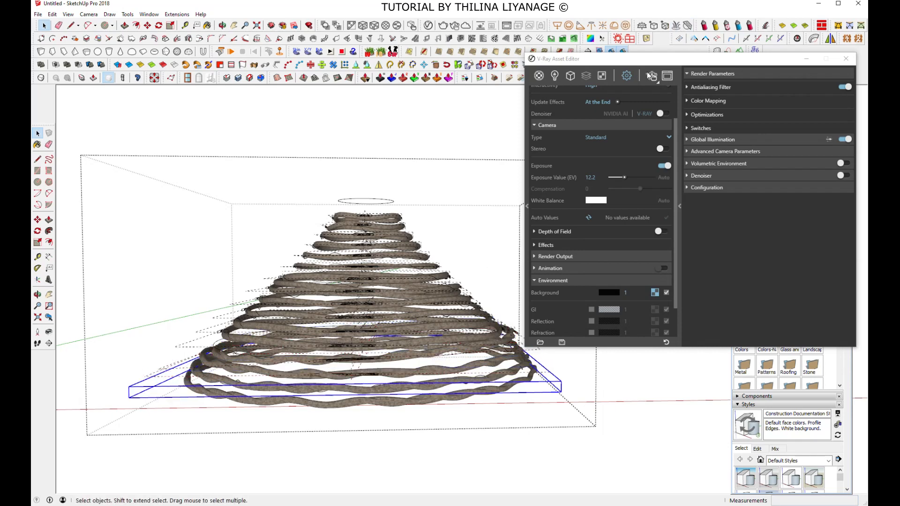
{"action": "left_click", "coordinate": [428, 410]}
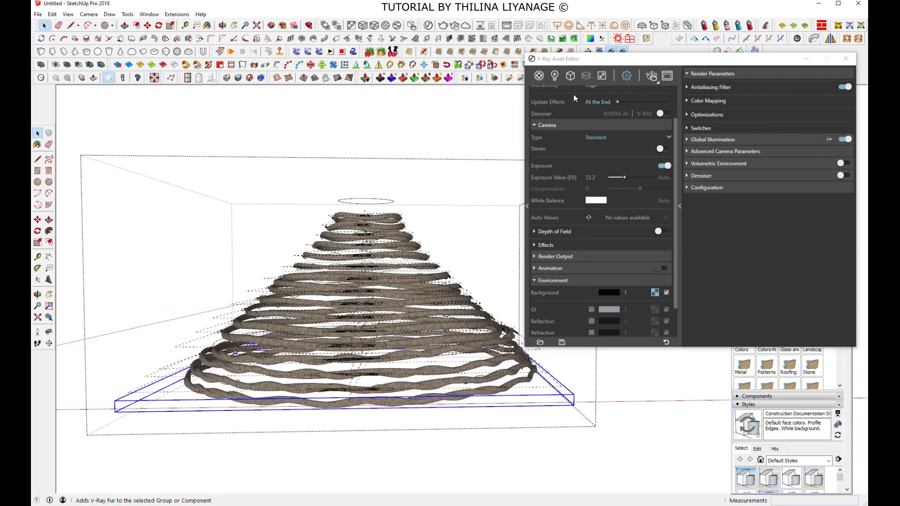
Select the first fur geometry in the V-Ray Asset Editor and increase its length
{"action": "left_click", "coordinate": [571, 76]}
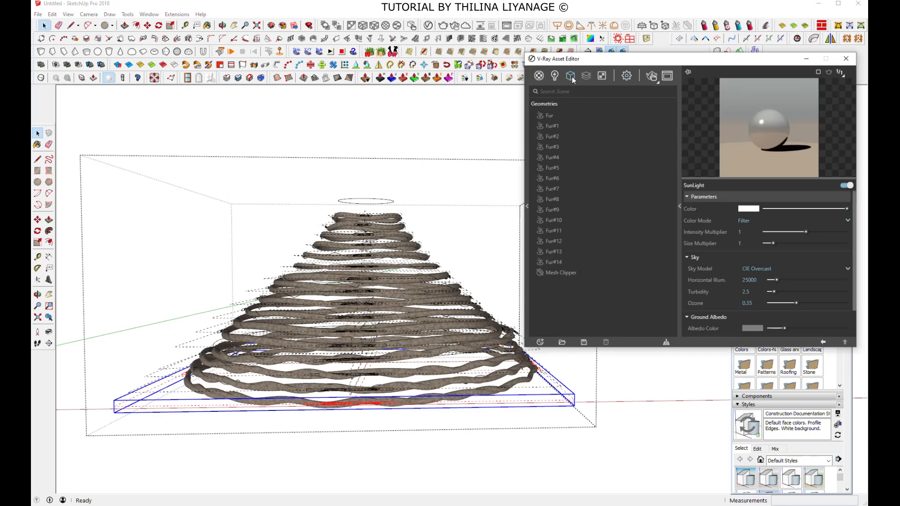
{"action": "left_click", "coordinate": [550, 115]}
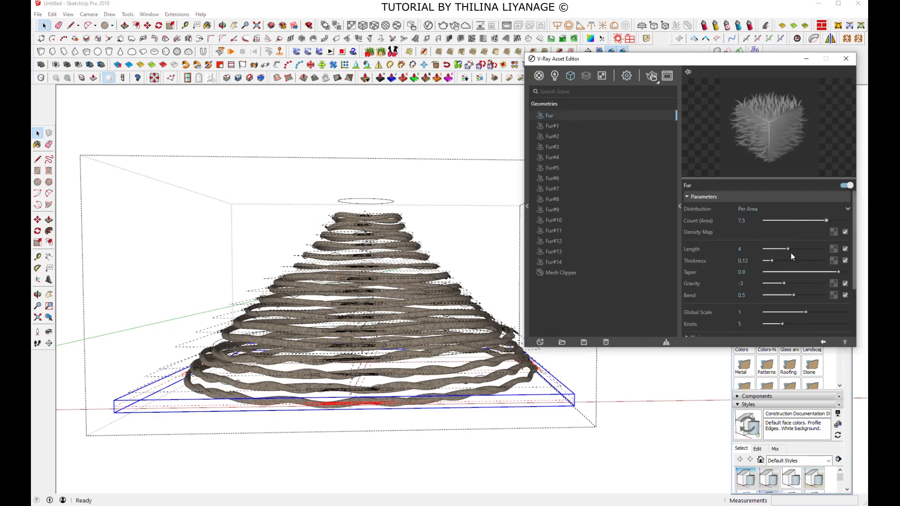
{"action": "left_click_drag", "start_coordinate": [790, 250], "coordinate": [798, 251]}
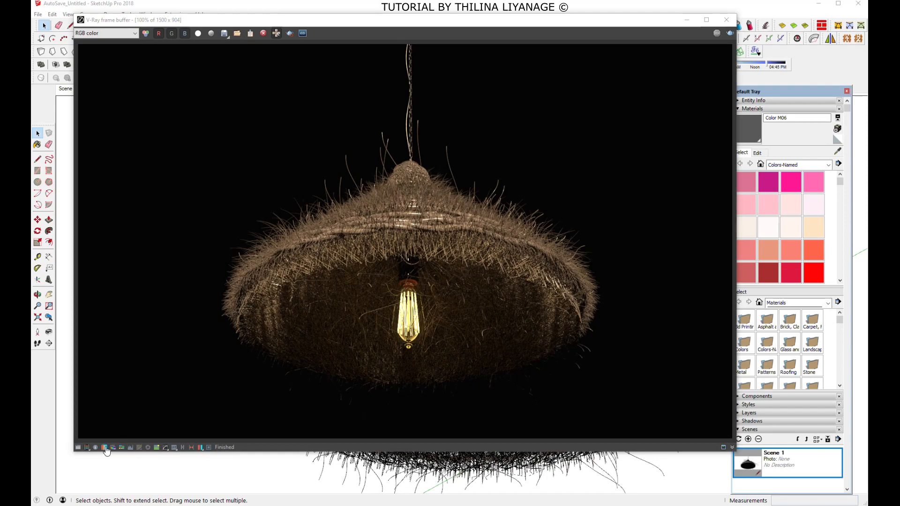
Show the lens effects settings of the finished render and enable the Bloom/Glare effect with lens scratches
{"action": "left_click", "coordinate": [209, 448]}
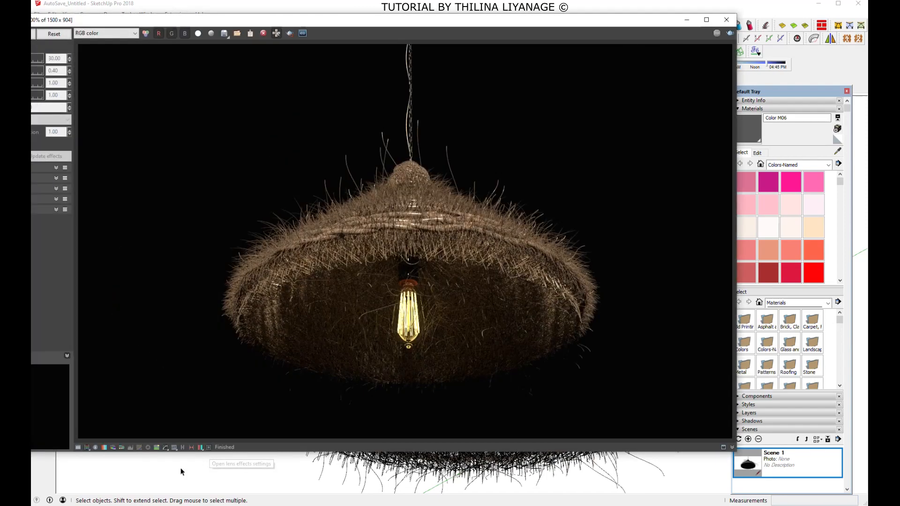
{"action": "left_click_drag", "start_coordinate": [371, 24], "coordinate": [502, 25]}
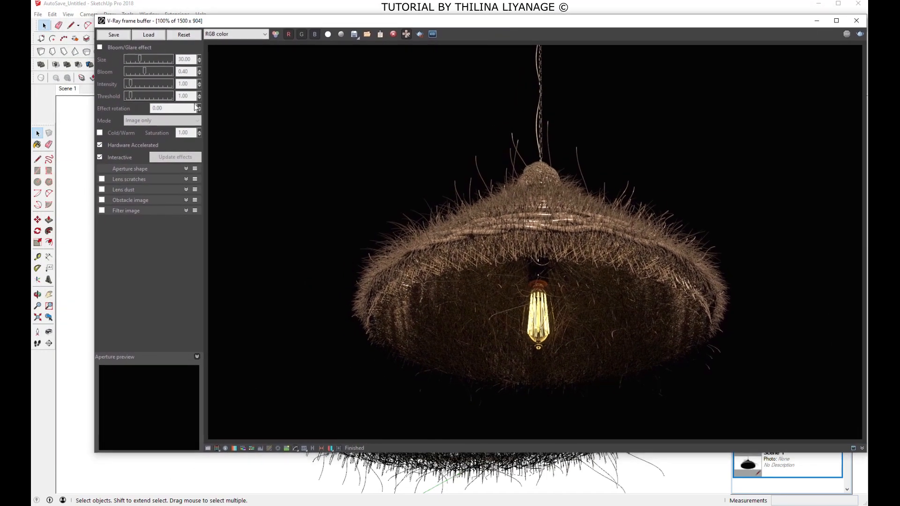
{"action": "left_click", "coordinate": [99, 47]}
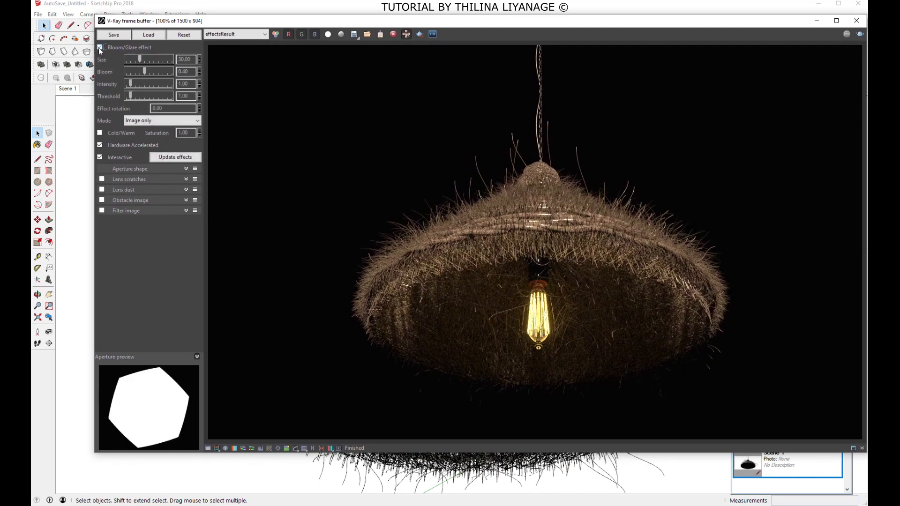
{"action": "left_click", "coordinate": [102, 179]}
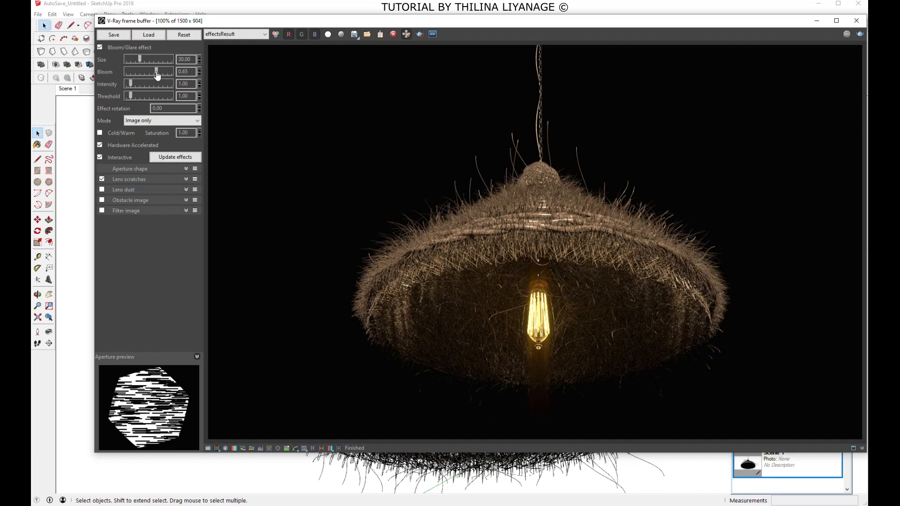
Set the glare size to about 77, bloom 0.25, intensity 4.25 and threshold 2.74, and collapse the aperture preview
{"action": "left_click_drag", "start_coordinate": [139, 59], "coordinate": [139, 97]}
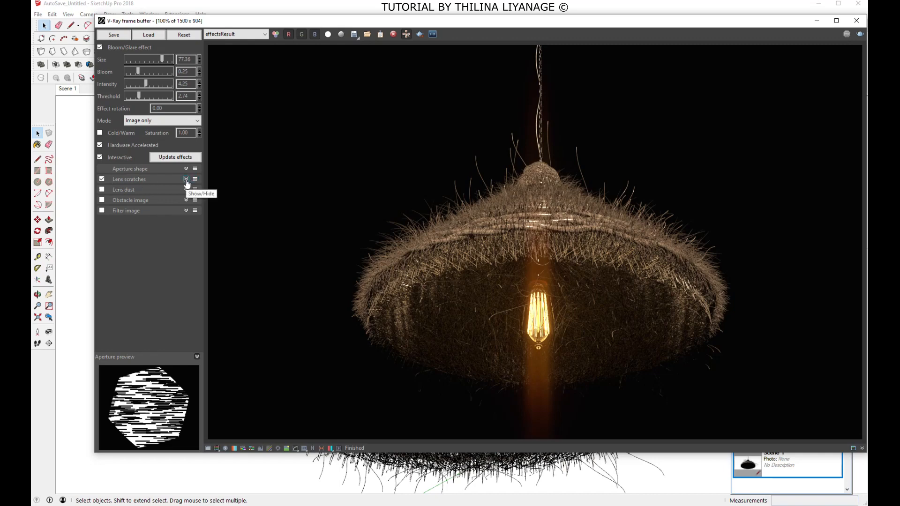
{"action": "left_click", "coordinate": [197, 357]}
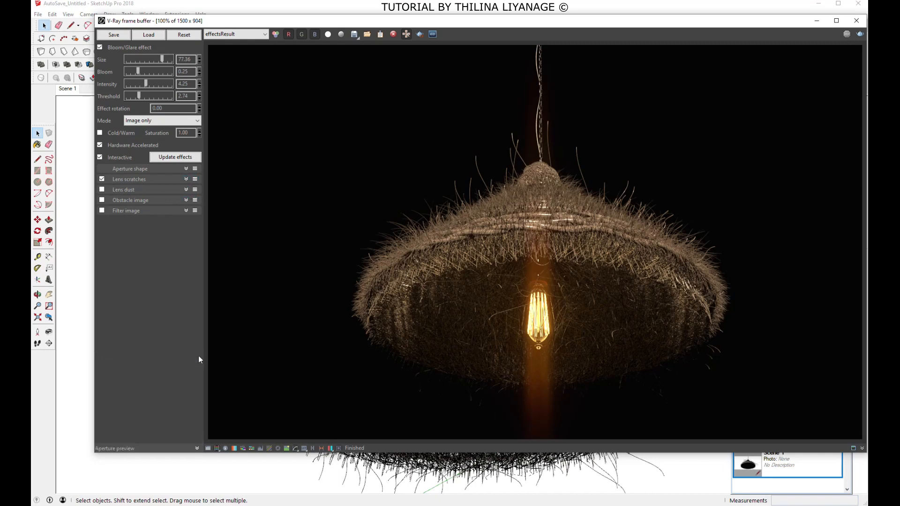
Expand the lens scratches settings, try the Stripes pattern, and set the pattern to Hexagonal
{"action": "left_click", "coordinate": [128, 181]}
{"action": "left_click", "coordinate": [187, 192]}
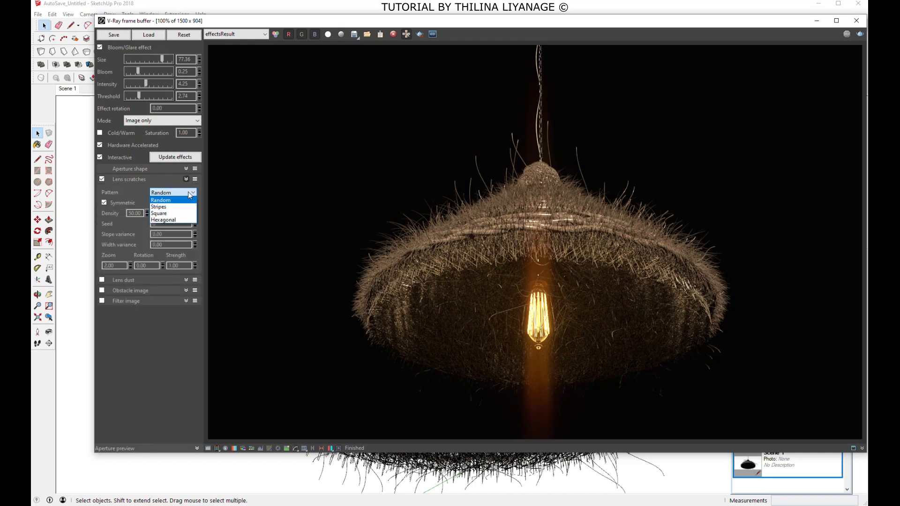
{"action": "left_click", "coordinate": [169, 207]}
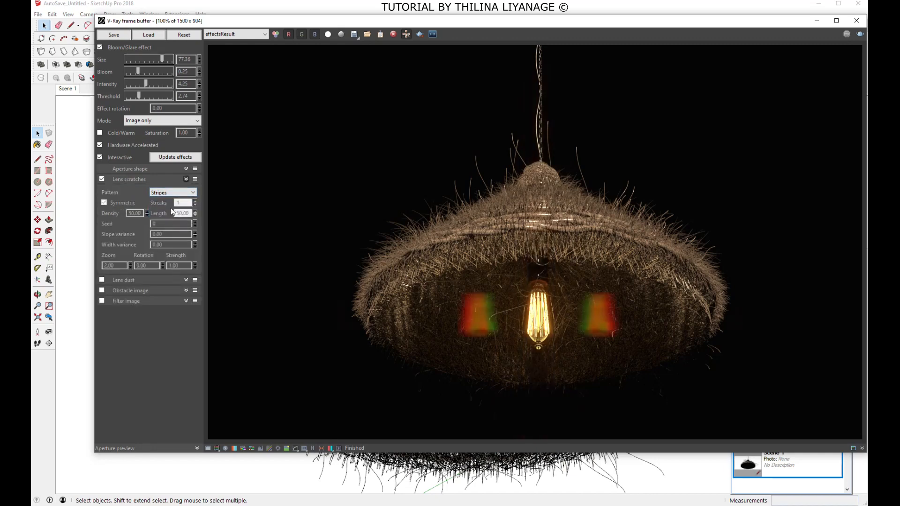
{"action": "left_click", "coordinate": [193, 193]}
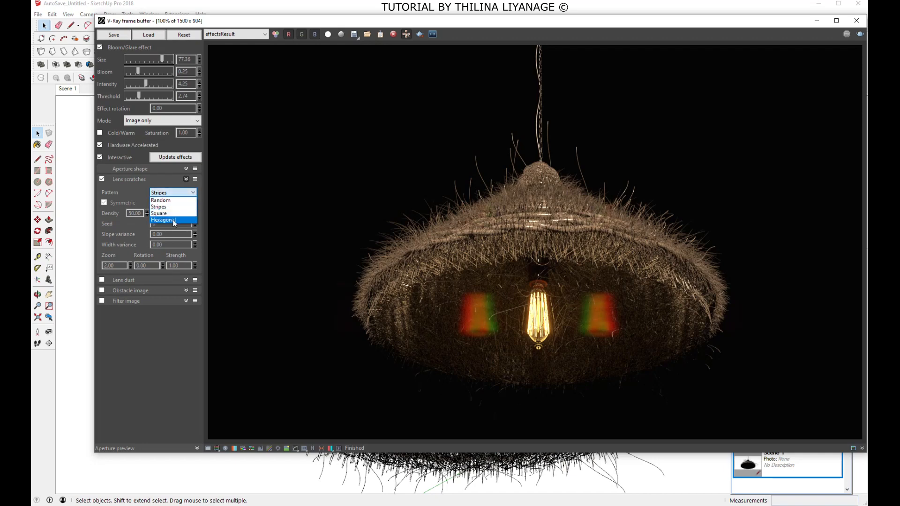
{"action": "left_click", "coordinate": [174, 224]}
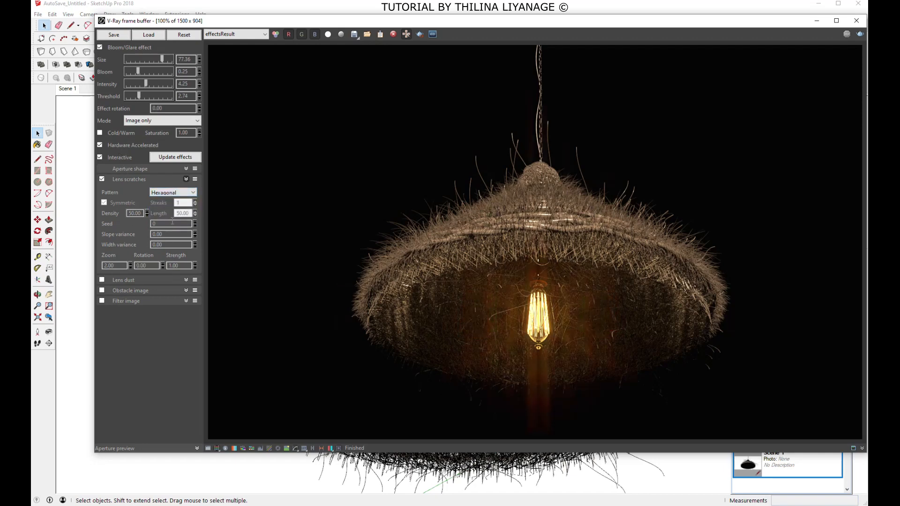
Soften the glare around the bulb by setting size to about 28, bloom to 0.21 and intensity to about 2.36
{"action": "left_click_drag", "start_coordinate": [162, 60], "coordinate": [146, 63]}
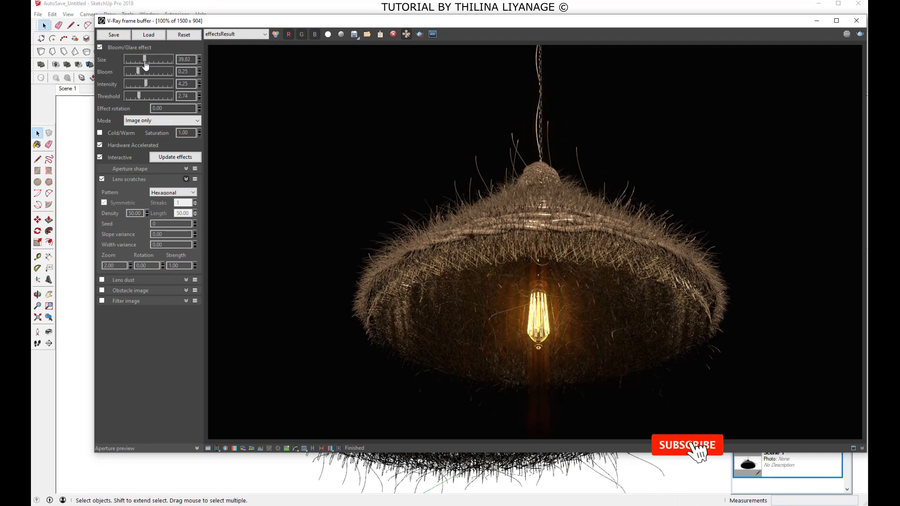
{"action": "mouse_move", "coordinate": [138, 72]}
{"action": "left_mouse_down"}
{"action": "mouse_move", "coordinate": [145, 83]}
{"action": "mouse_move", "coordinate": [137, 84]}
{"action": "mouse_move", "coordinate": [141, 63]}
{"action": "left_mouse_up"}
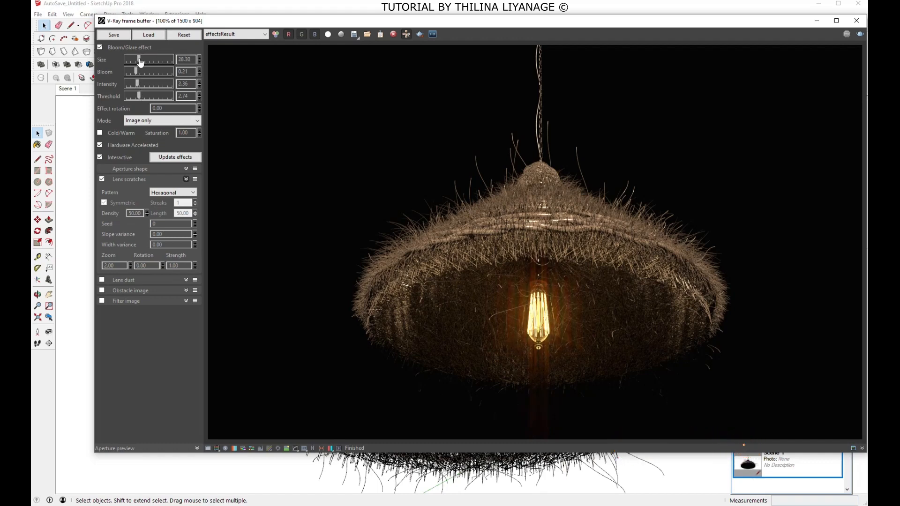